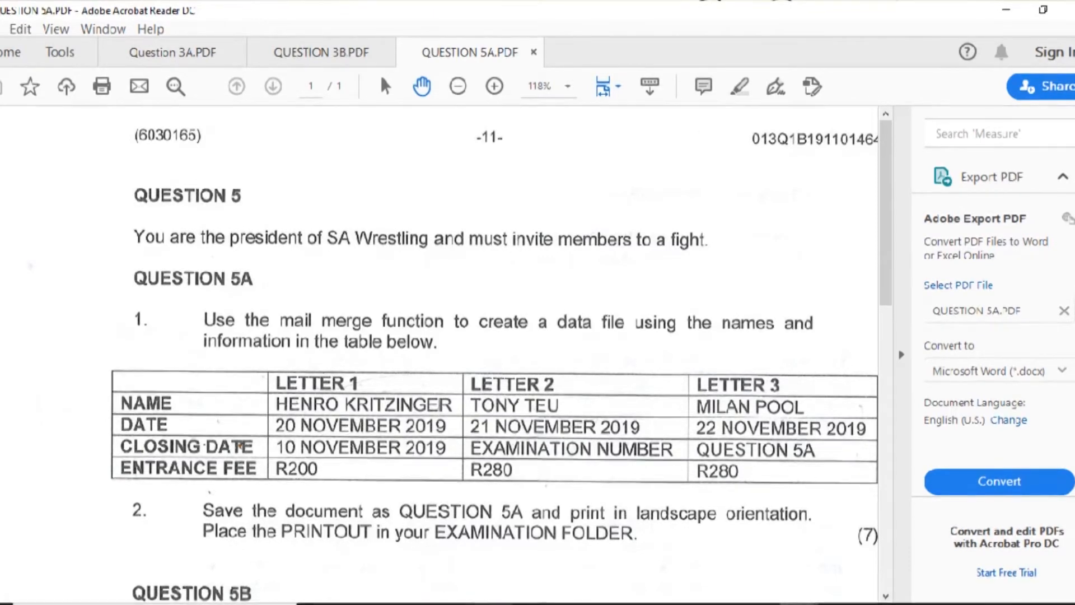
- Launch Microsoft Word from the taskbar after reading the Question 5A data table
click(486, 603)
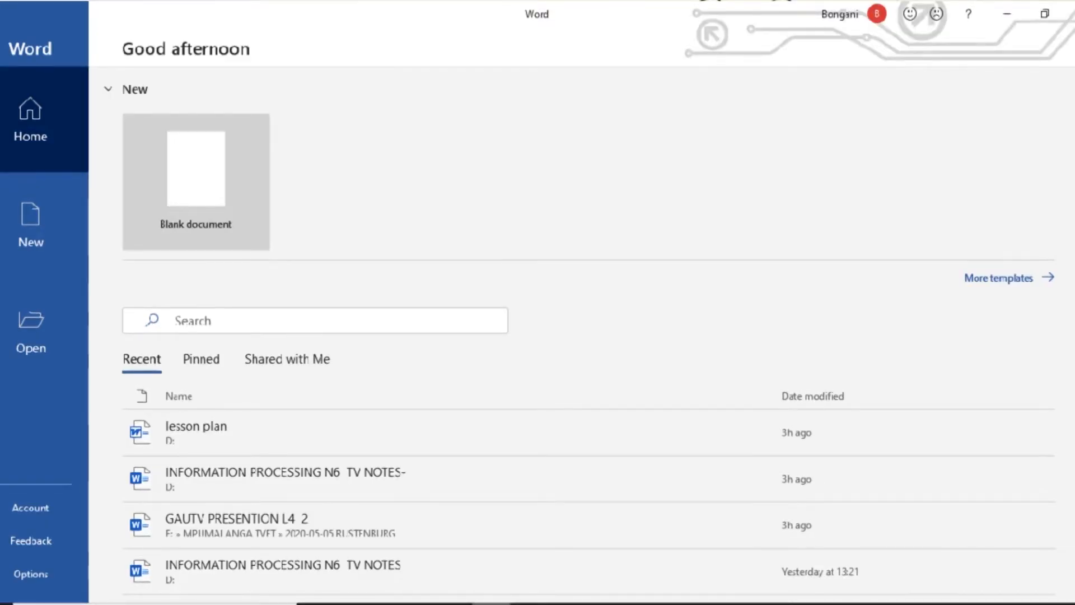
- Create a new blank document, Document1, from Word's start screen
click(195, 161)
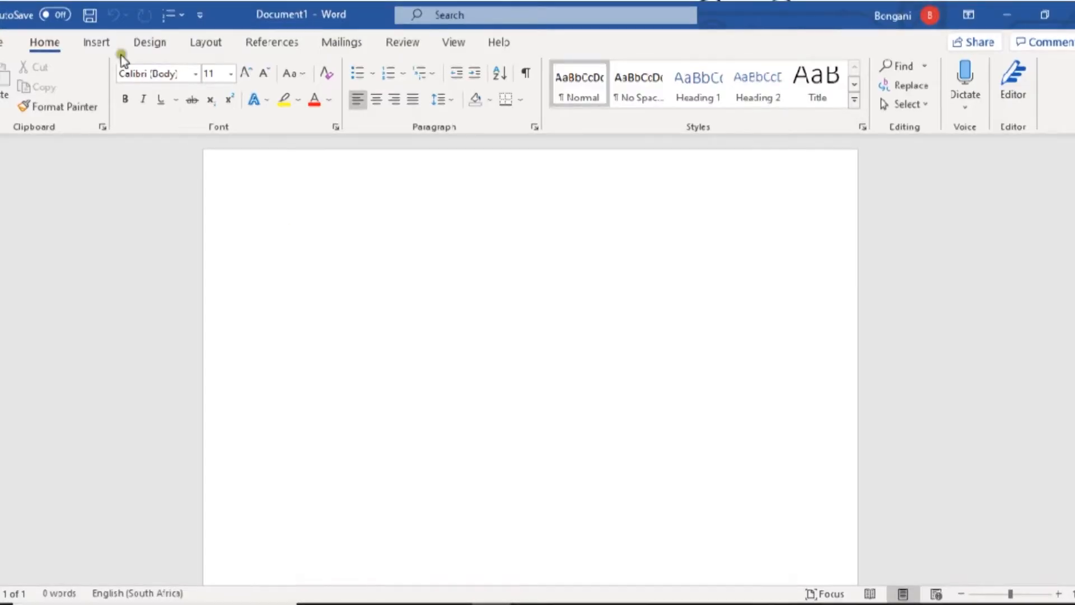
- Insert a table with 4 columns and 4 rows at the top of Document1
click(108, 48)
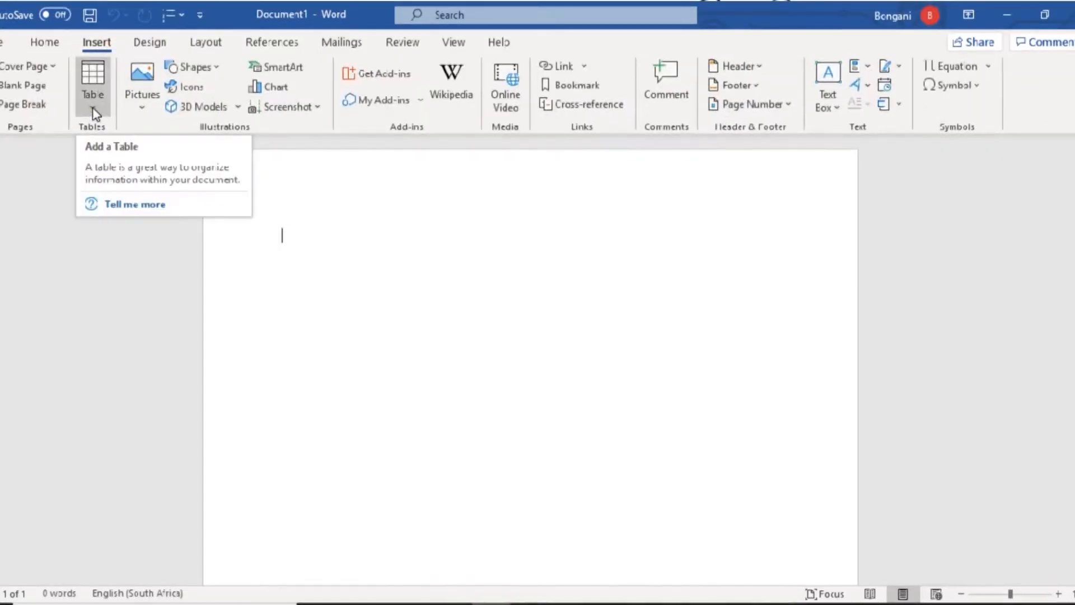
key(alt+Tab)
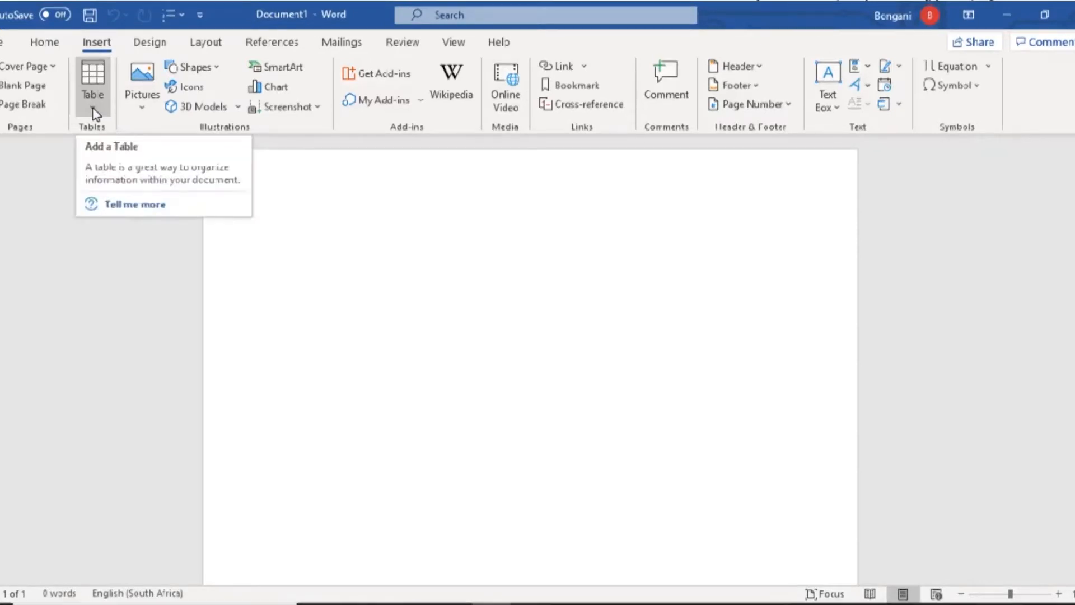
click(93, 112)
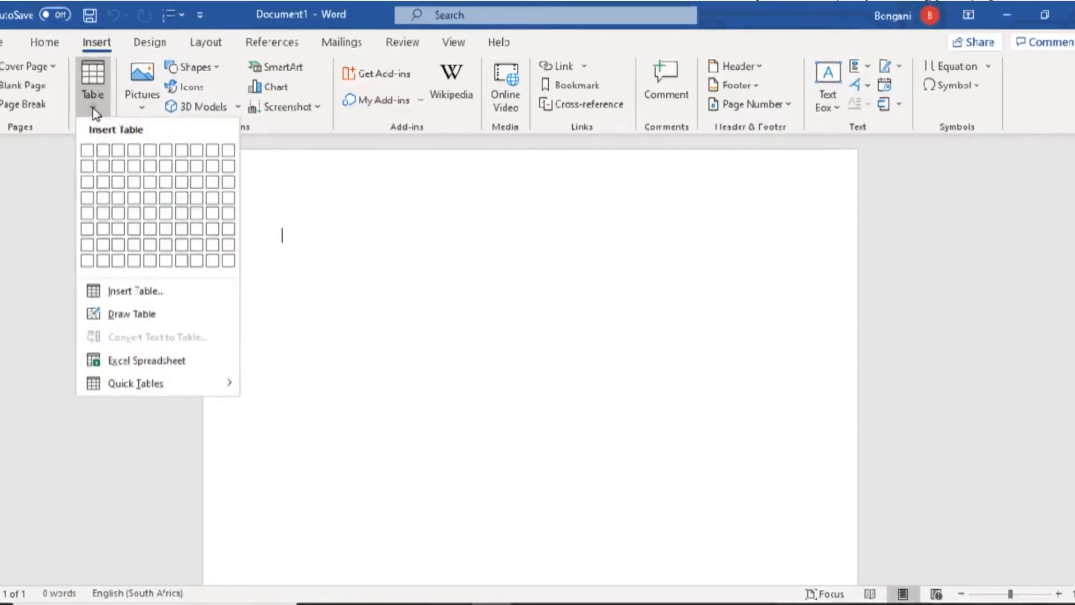
click(137, 293)
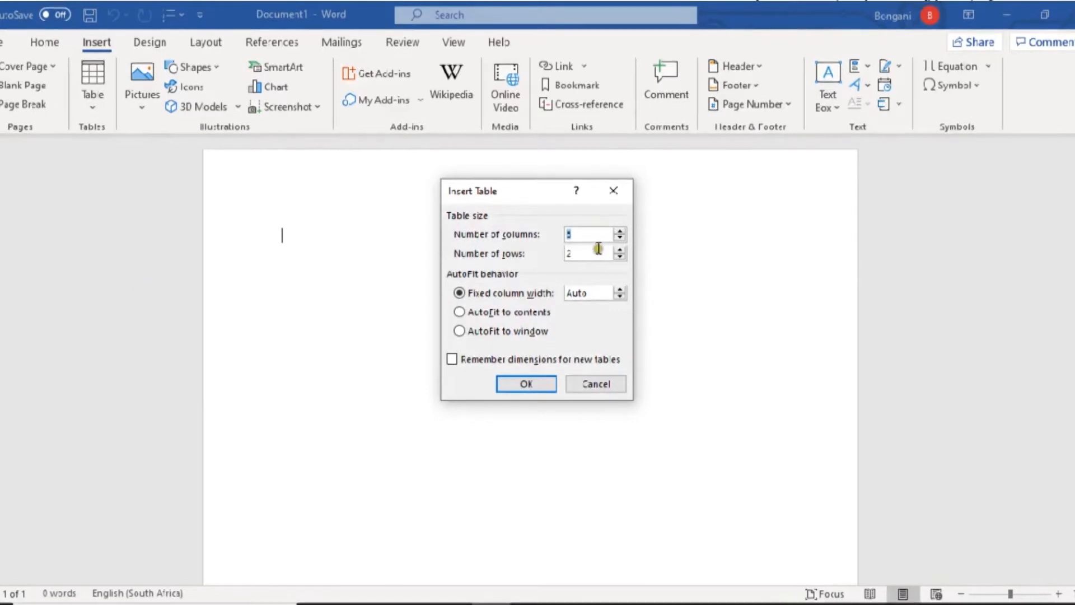
click(620, 241)
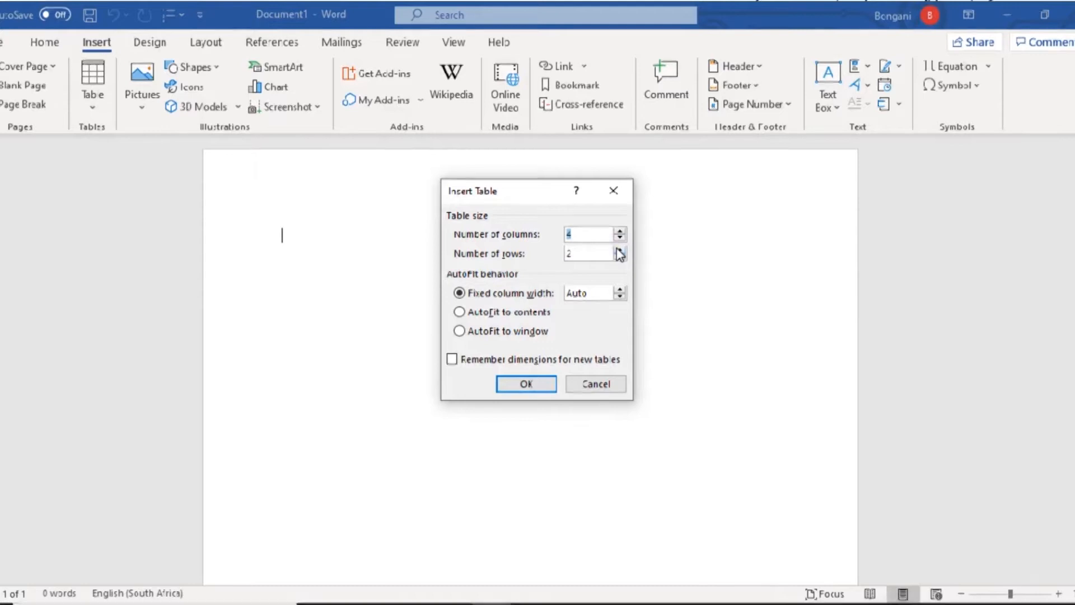
click(619, 249)
click(620, 249)
click(520, 387)
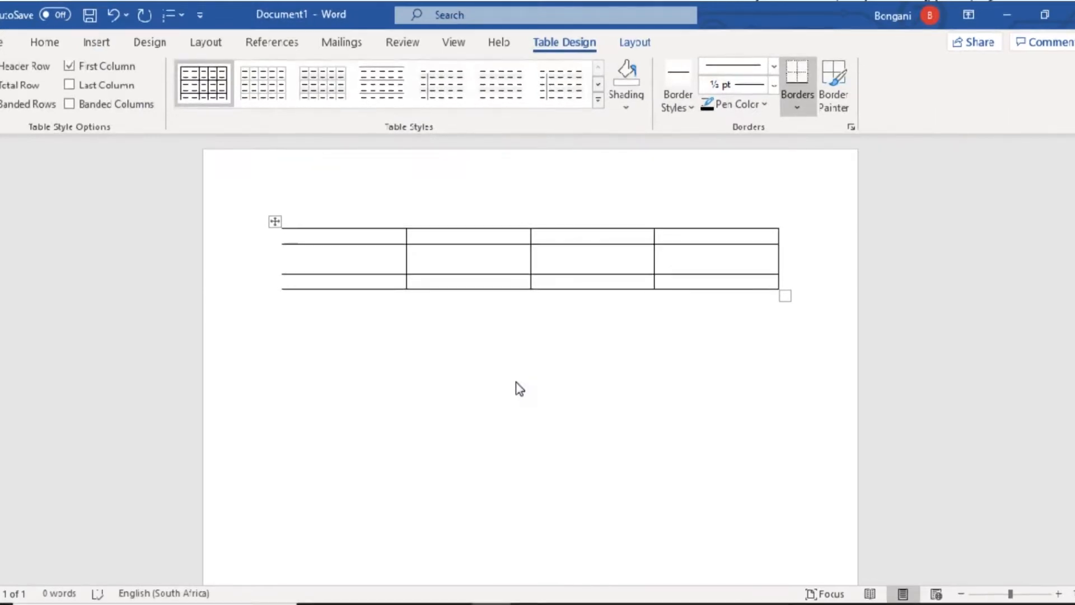
- Type the headings NAME, DATE, CLOSING DATE and ENTRANCE FEE across the table's first row
key(alt+Tab)
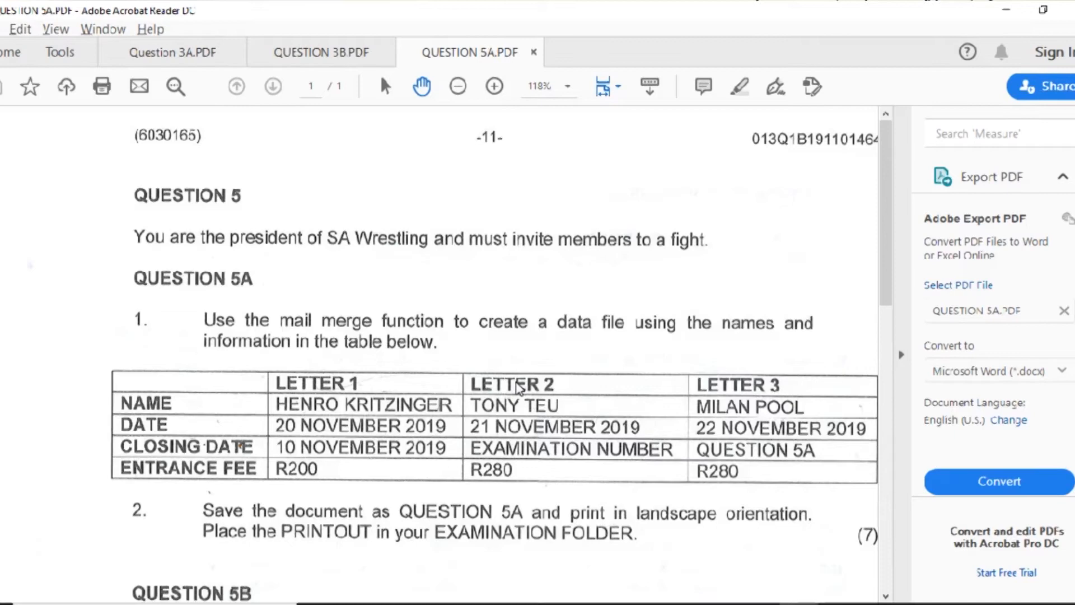
key(alt+Tab)
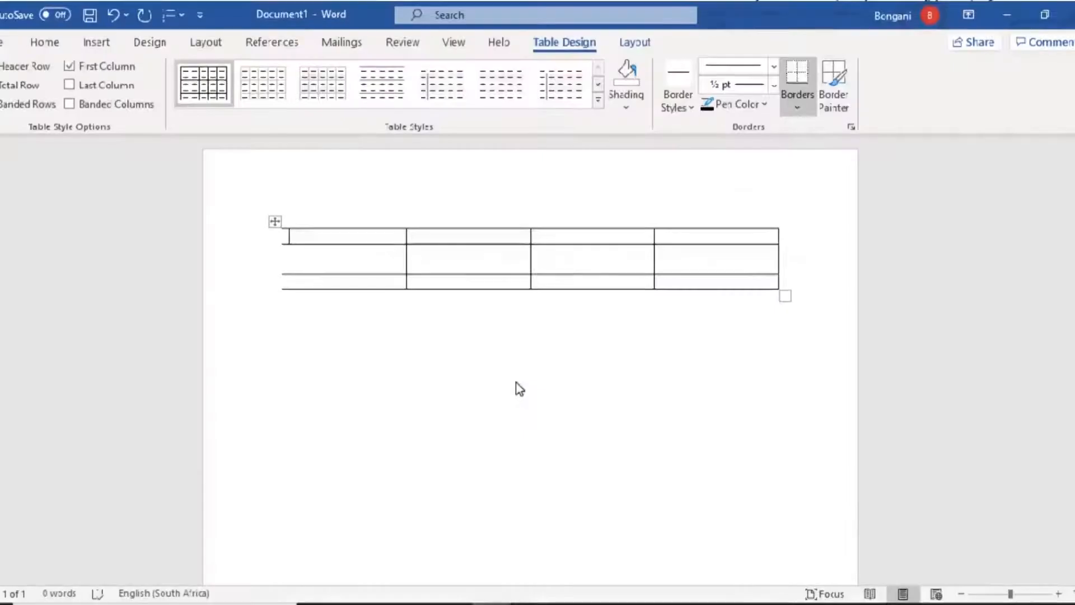
text(NAME)
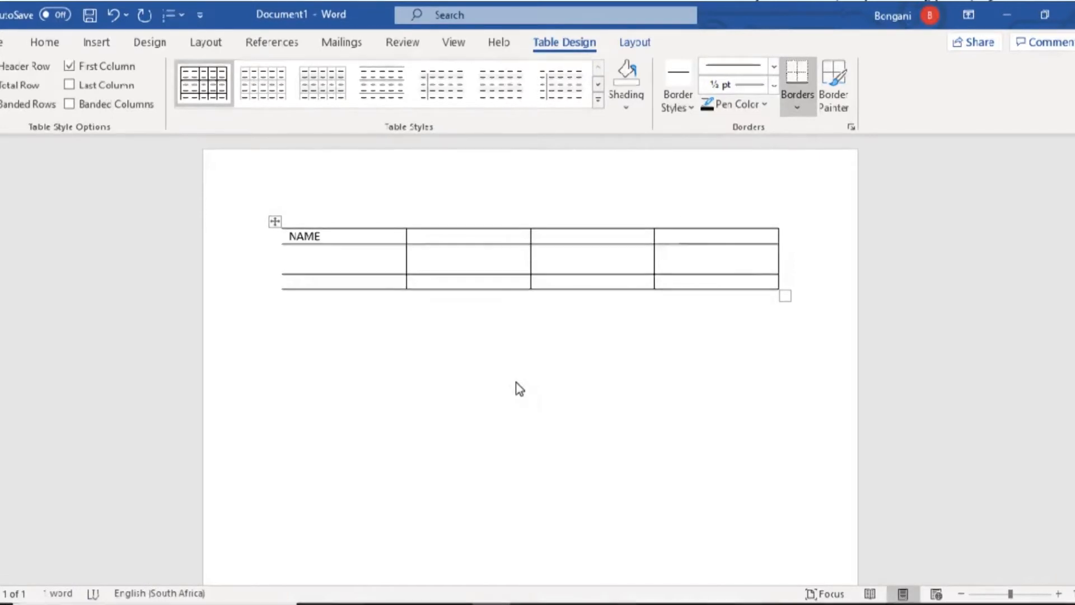
key(alt+Tab)
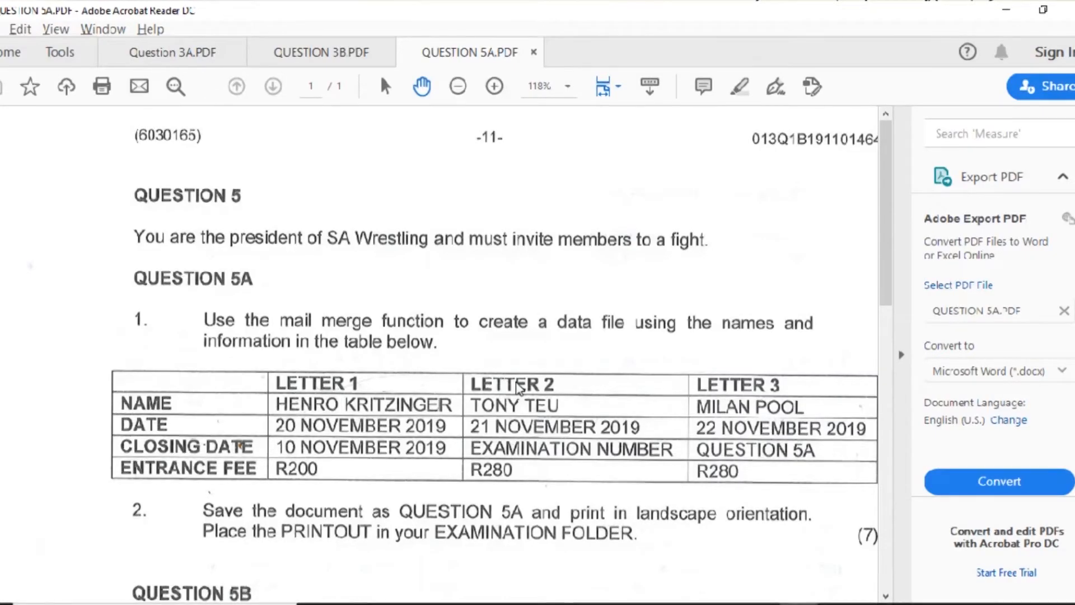
key(alt+Tab)
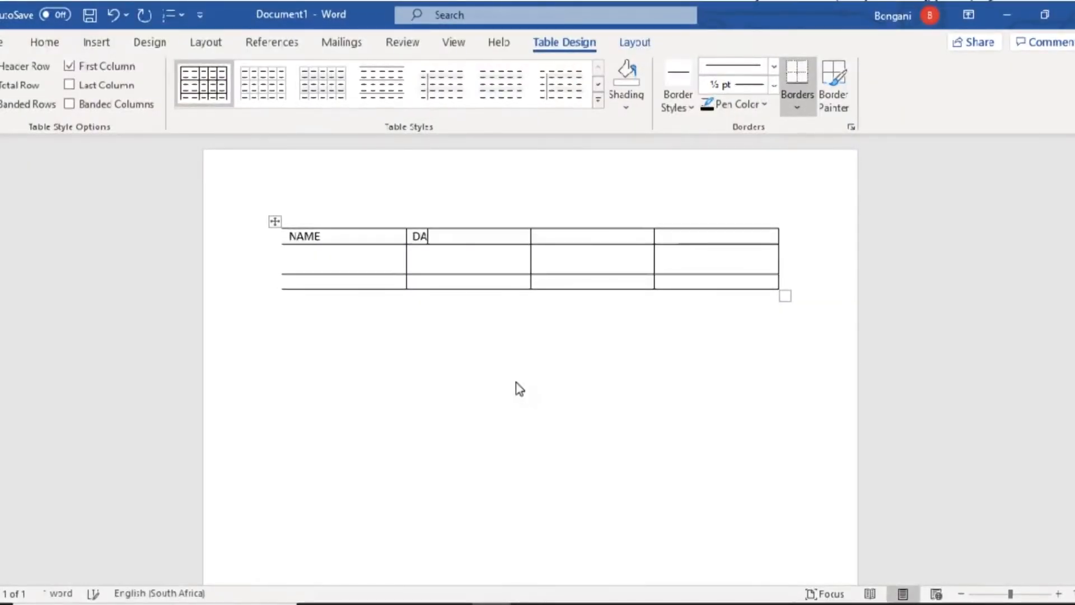
key(alt+Tab)
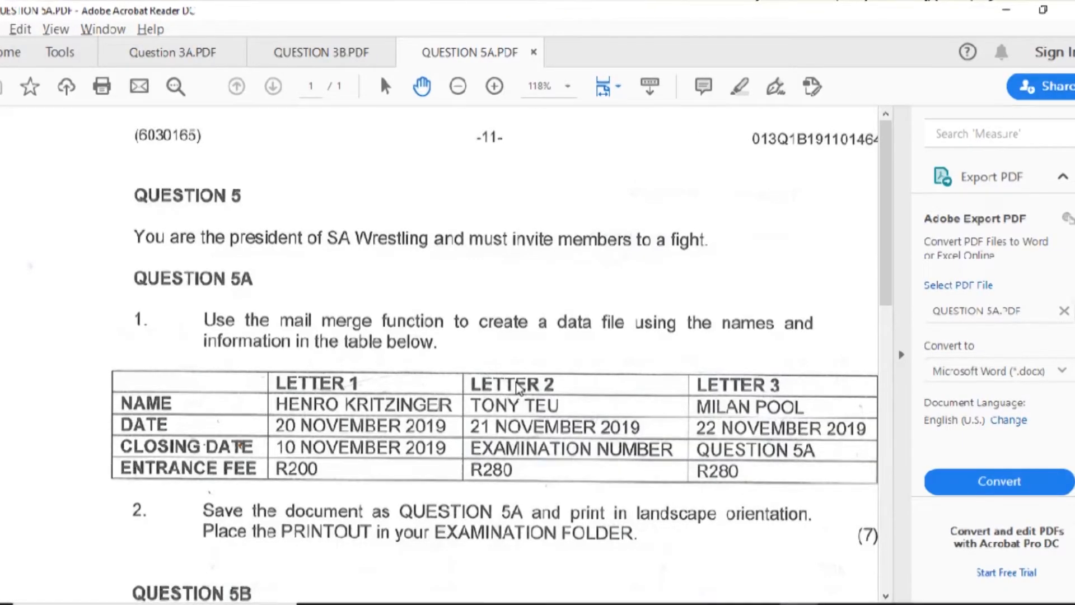
key(alt+Tab)
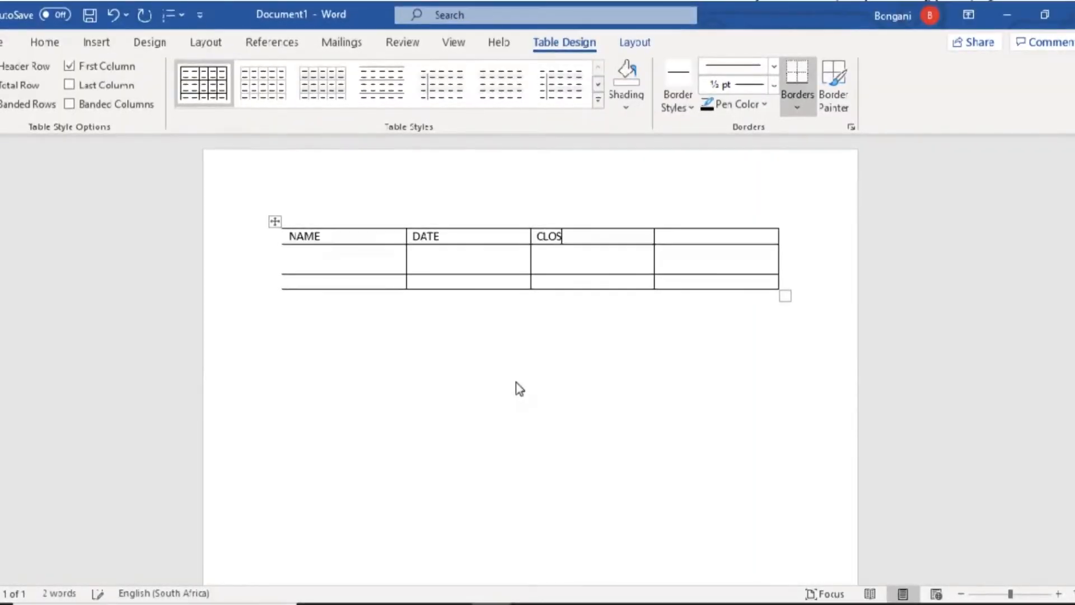
text(G DATE)
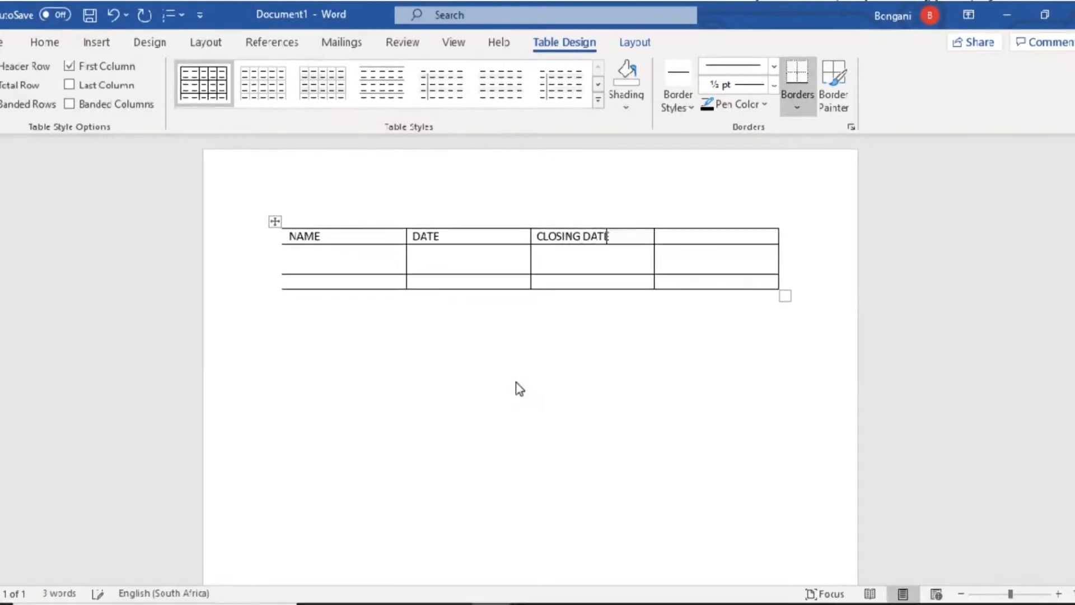
key(alt+Tab)
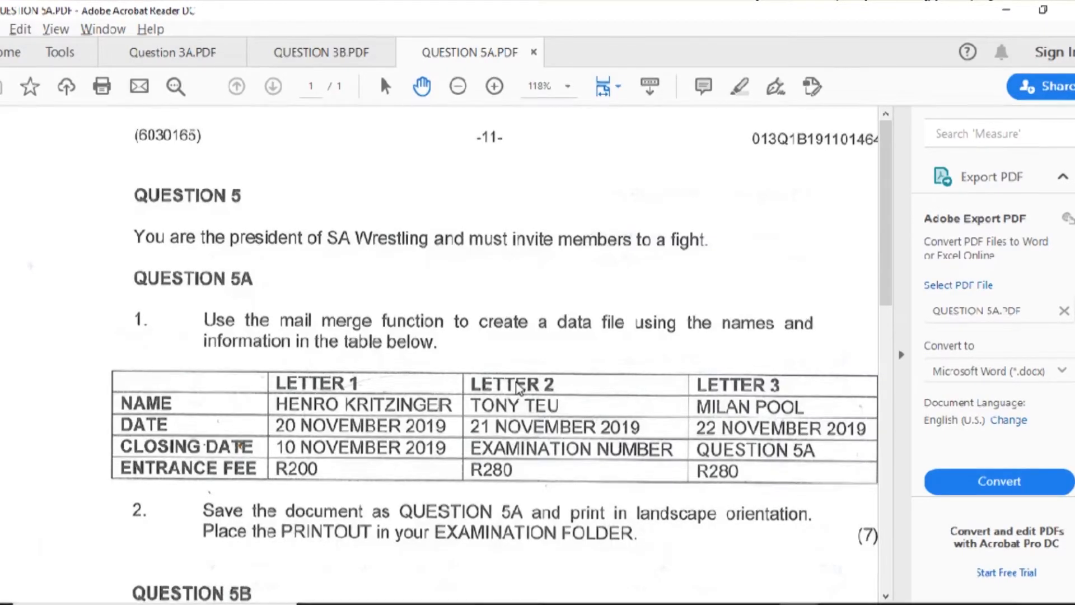
key(alt+Tab)
key(Tab)
text(E)
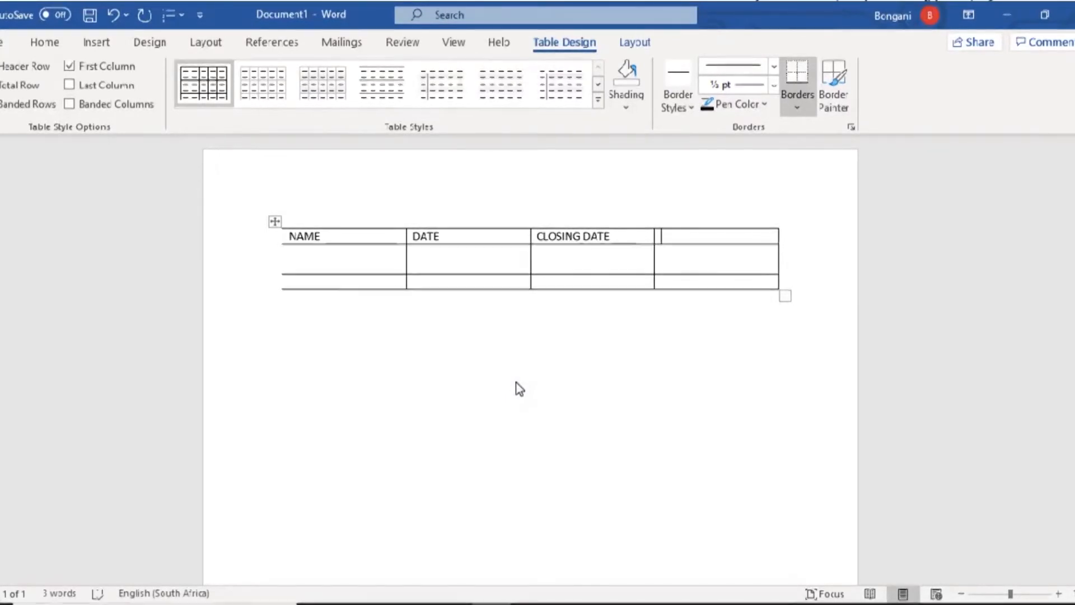
text(NTRANCE FEE)
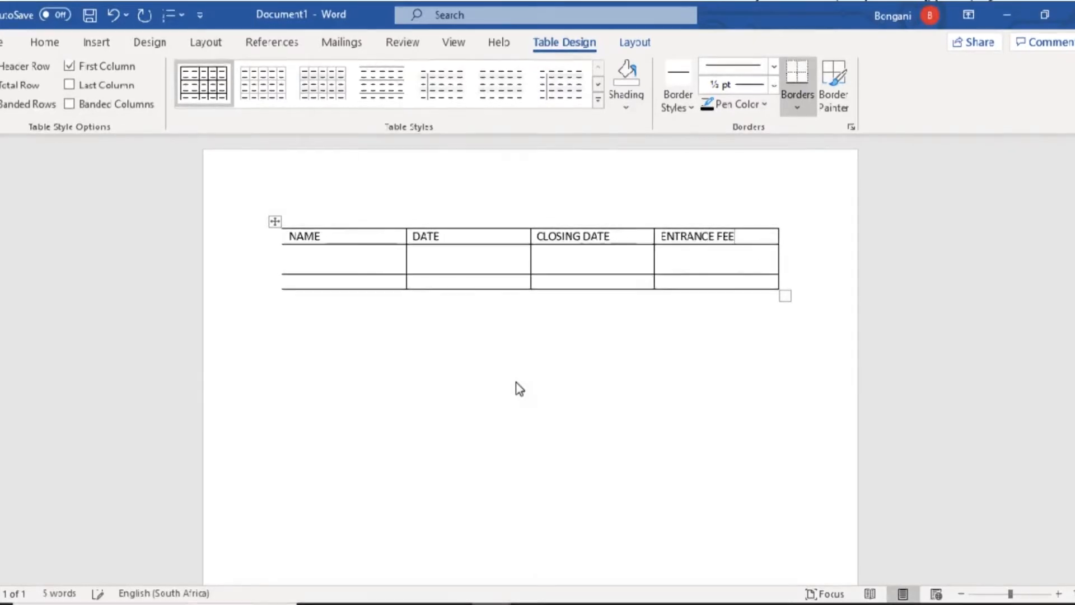
key(alt+Tab)
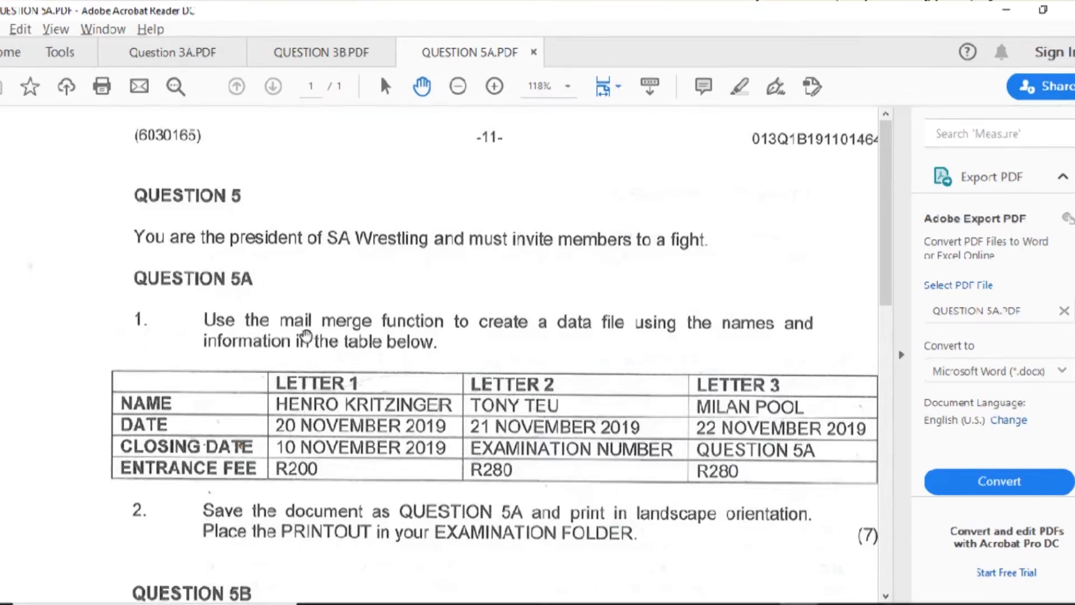
key(alt+Tab)
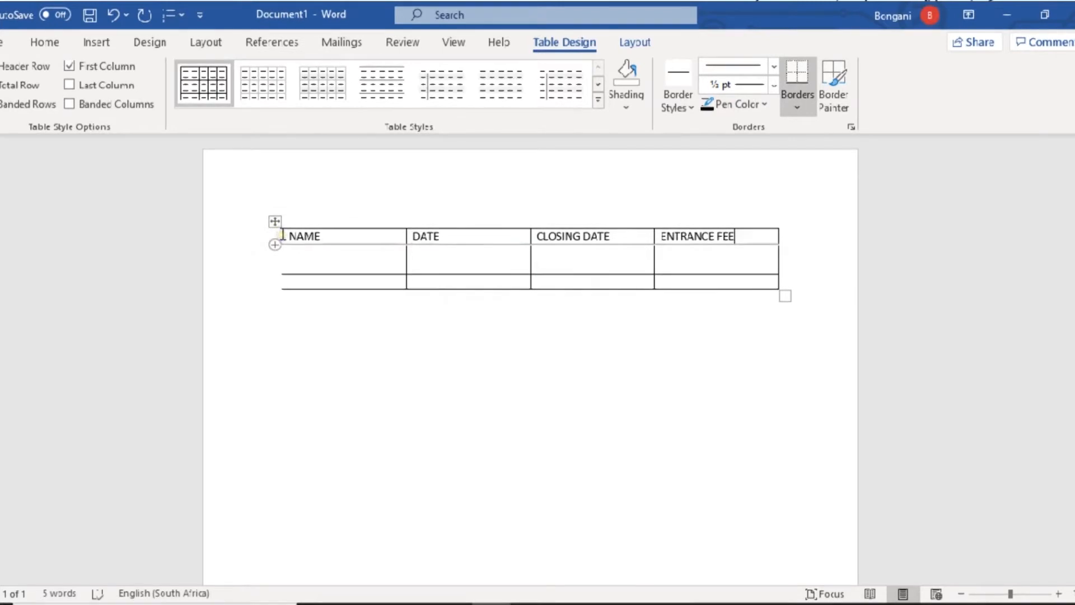
- Make the whole header row bold
drag(281, 234, 449, 231)
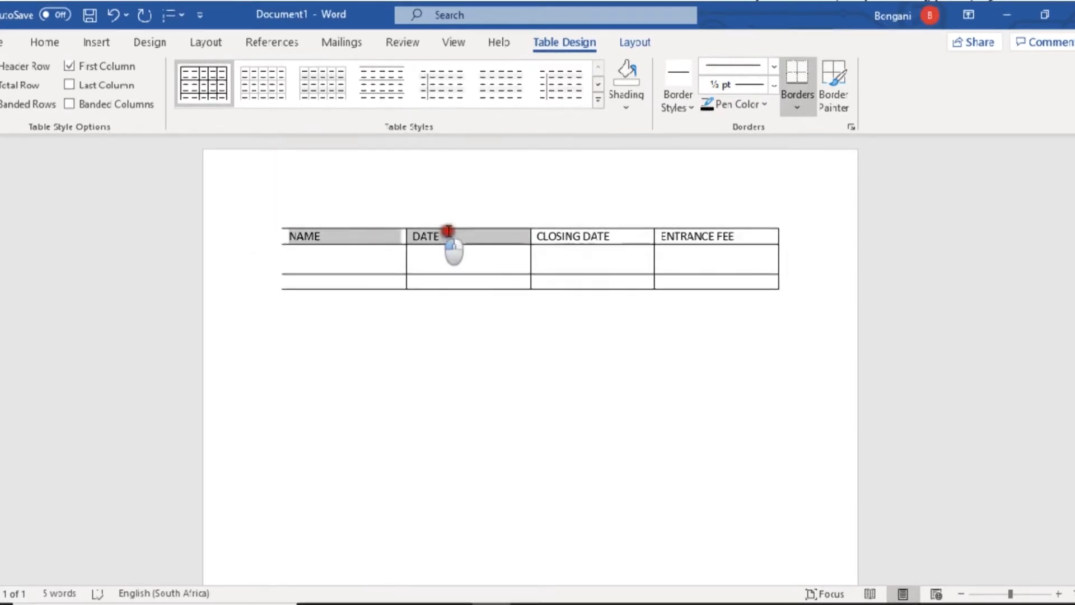
drag(604, 247, 669, 235)
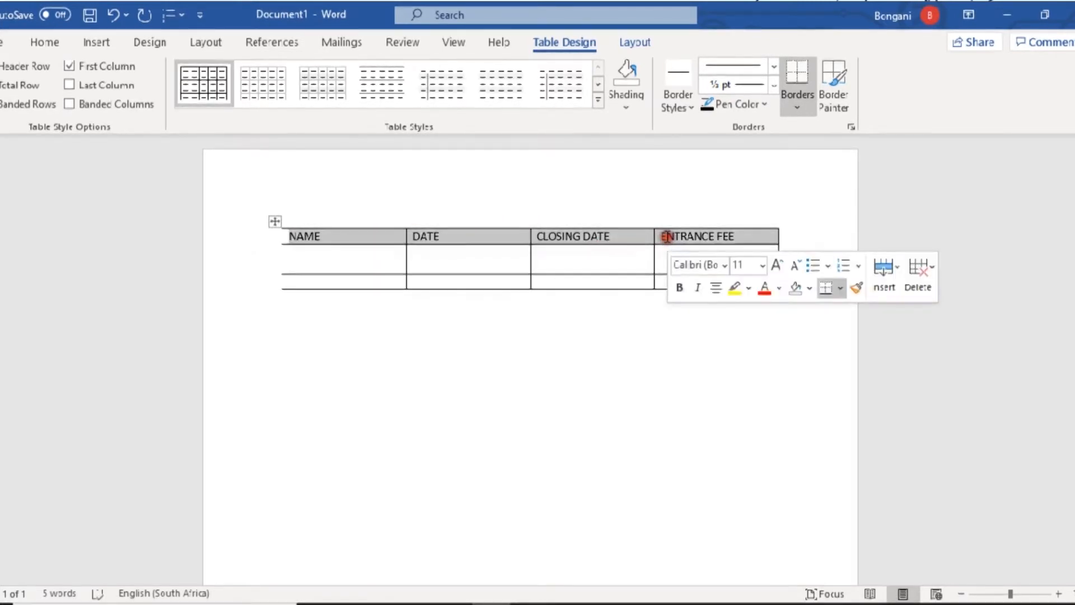
click(59, 43)
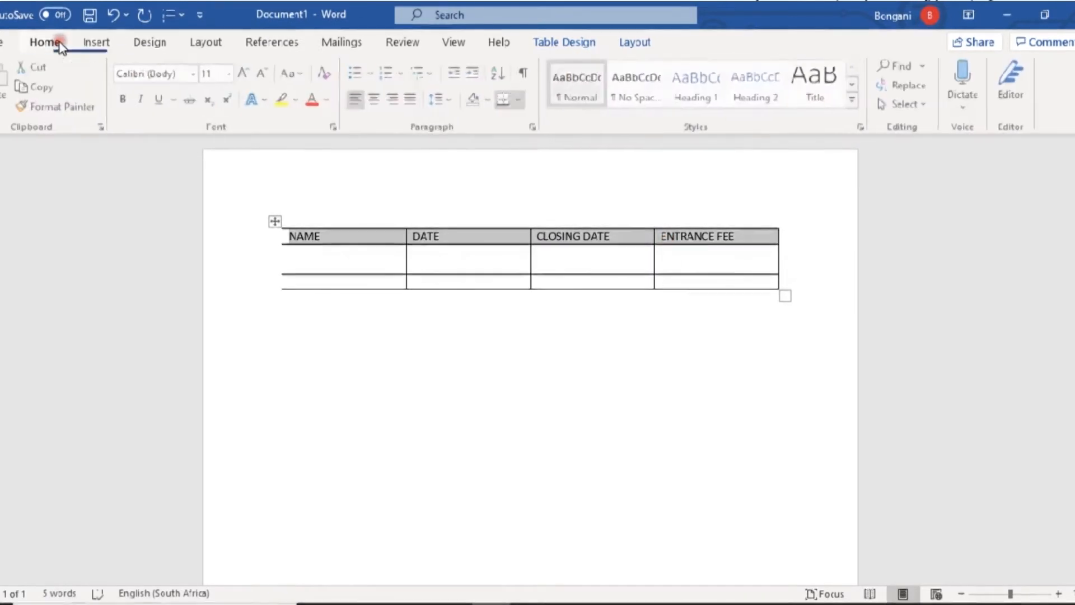
click(127, 100)
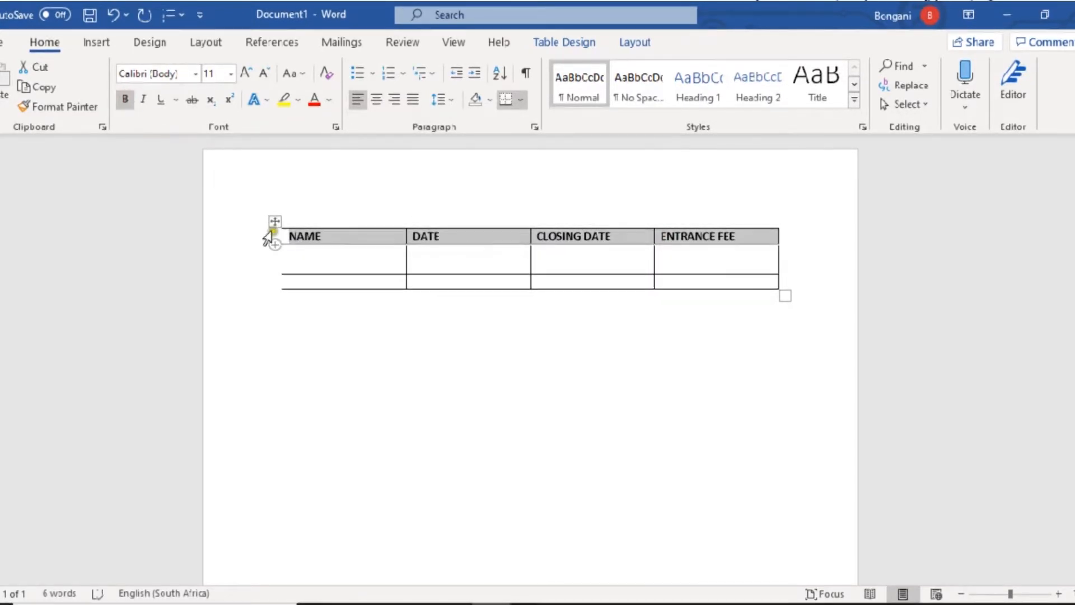
click(300, 252)
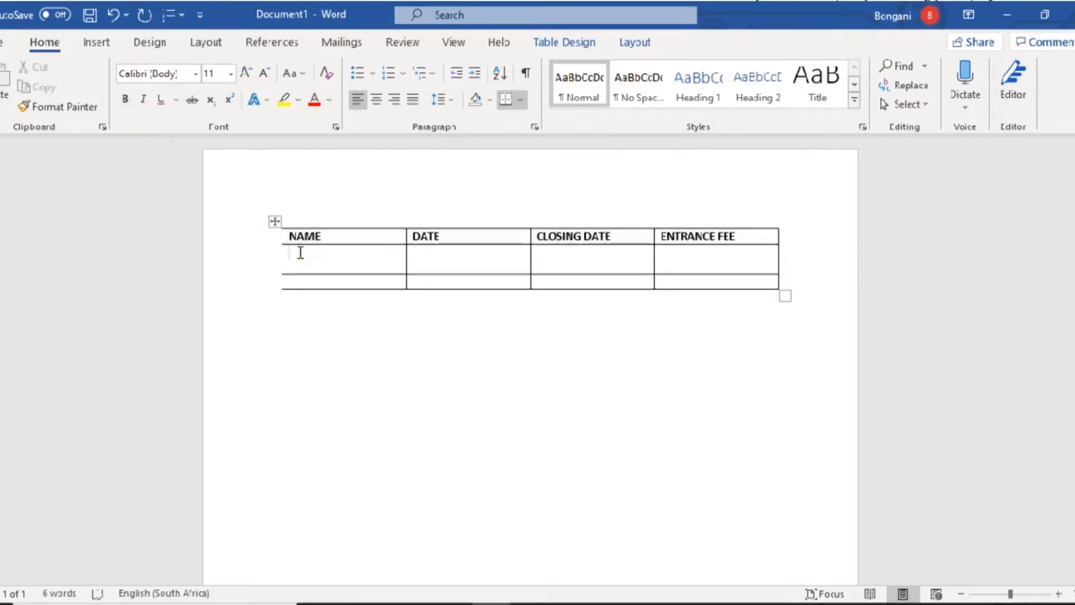
- Enter the first member's full name from the question paper under NAME
key(alt+Tab)
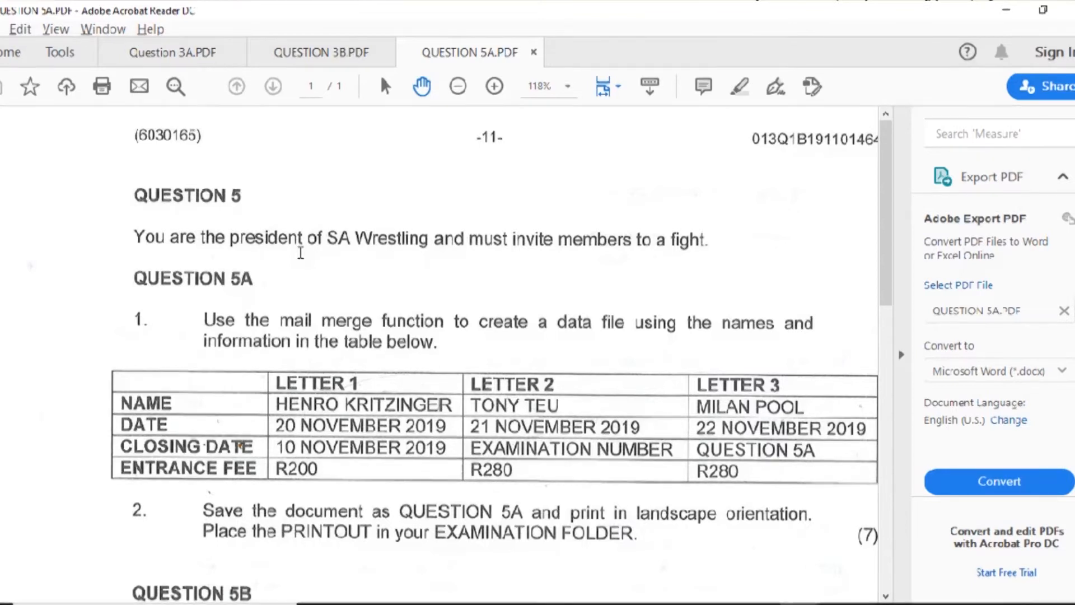
key(alt+Tab)
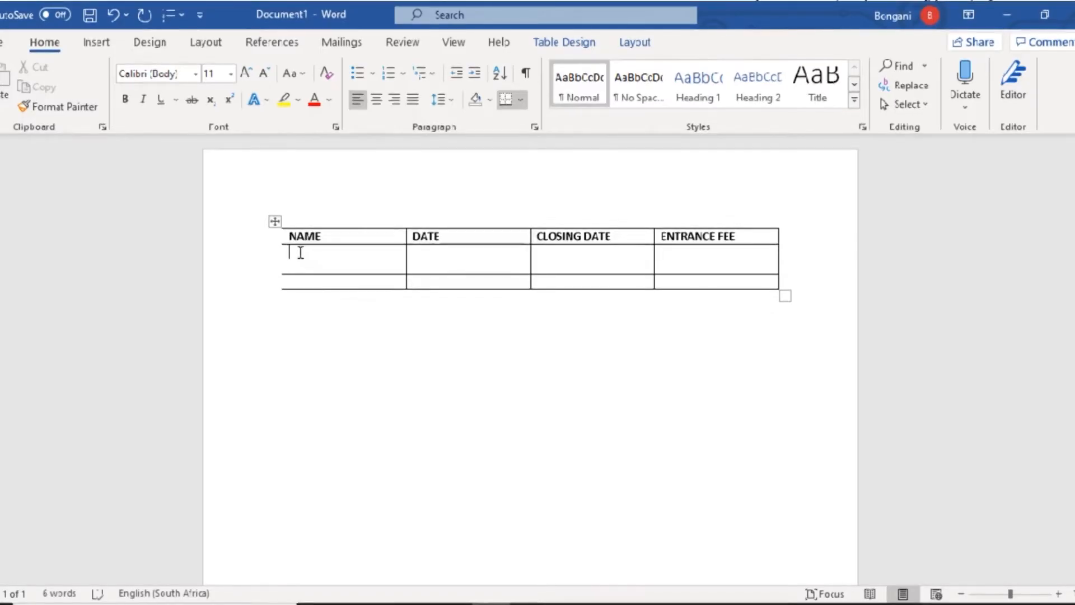
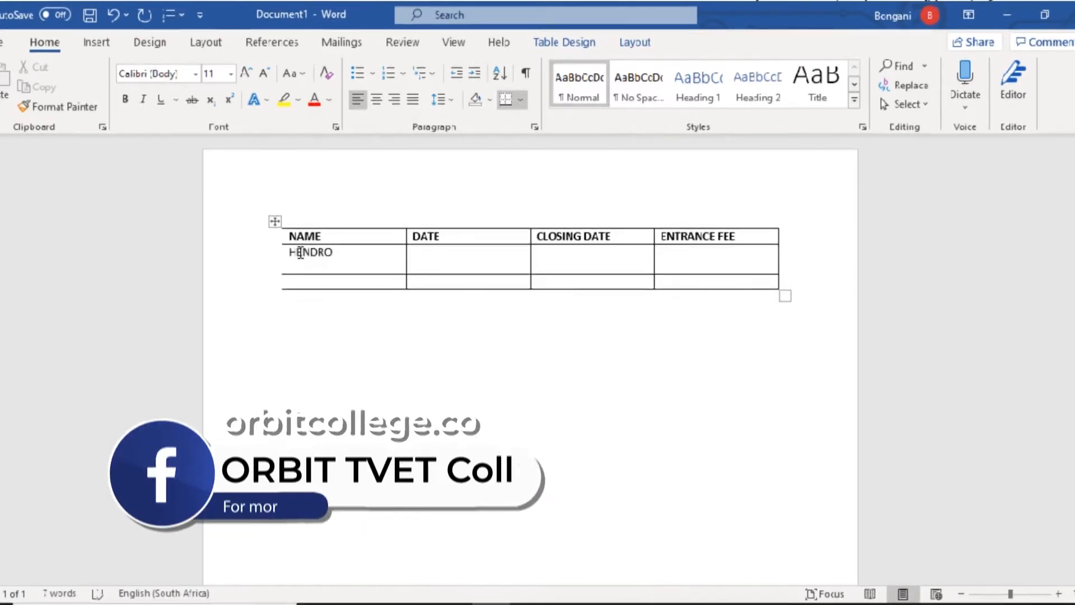
key(alt+Tab)
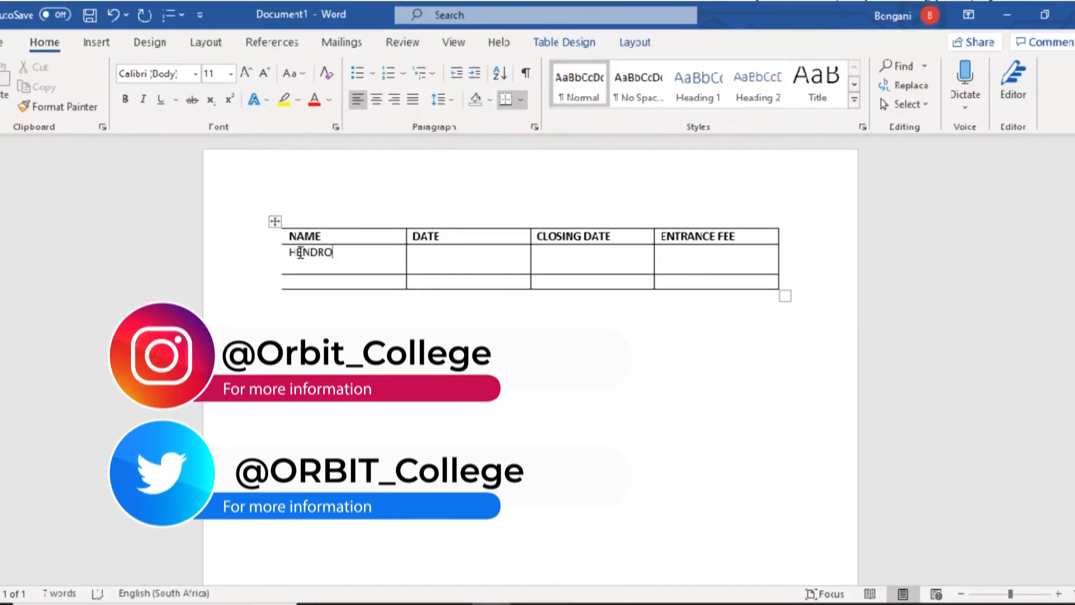
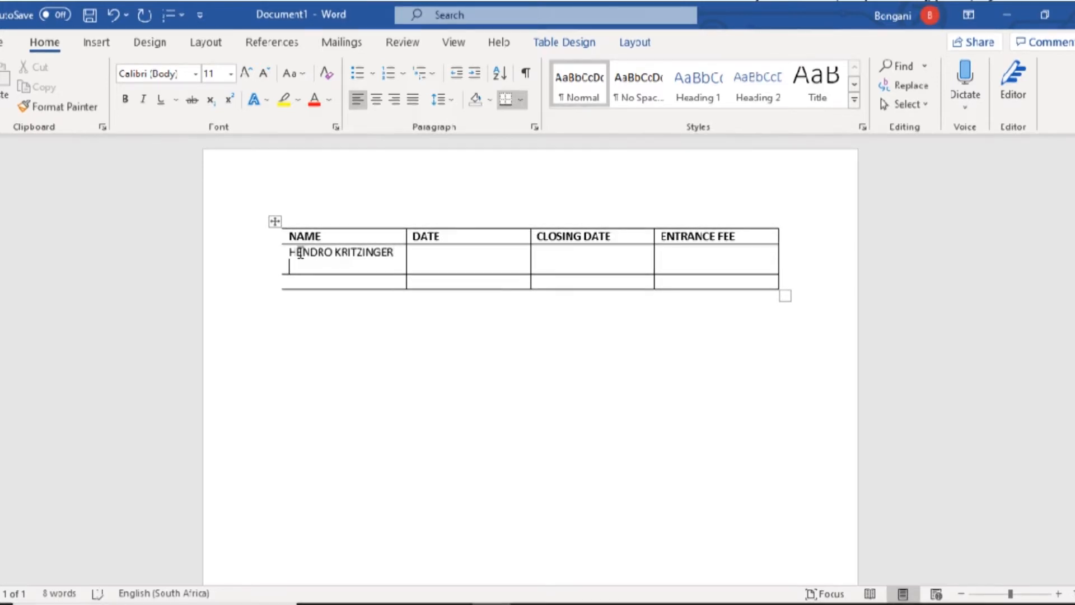
key(alt+Tab)
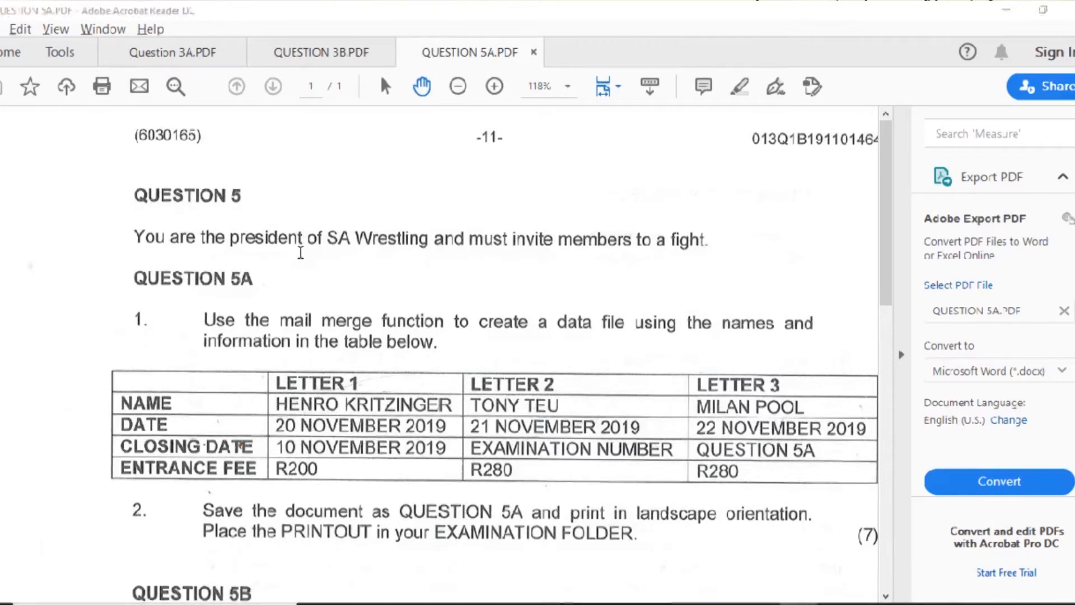
key(alt+Tab)
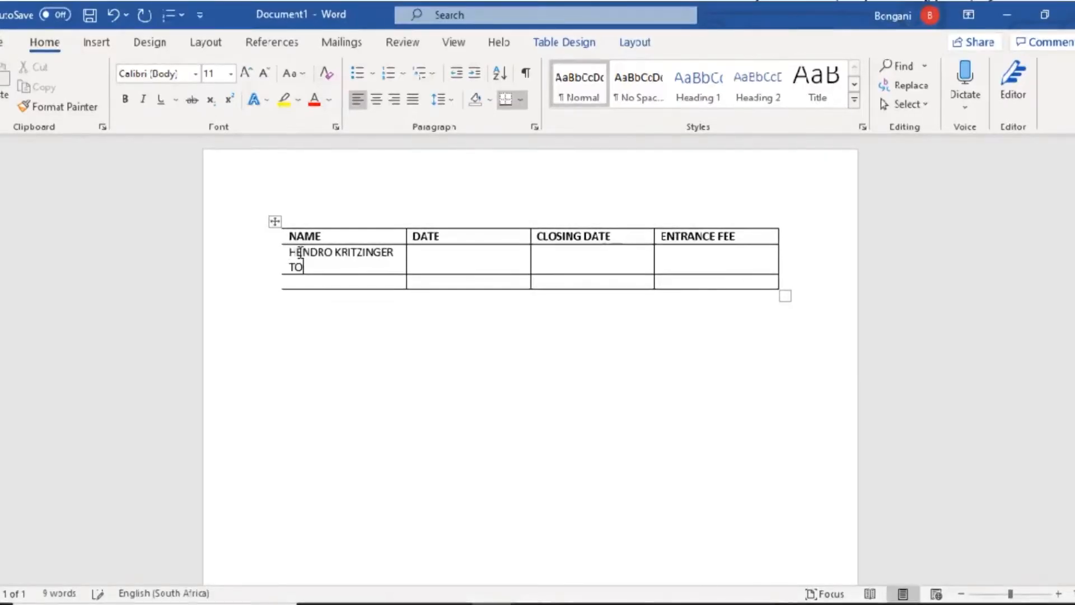
- Enter the other two members' names in the NAME column, fixing a typo
text(Y TEU)
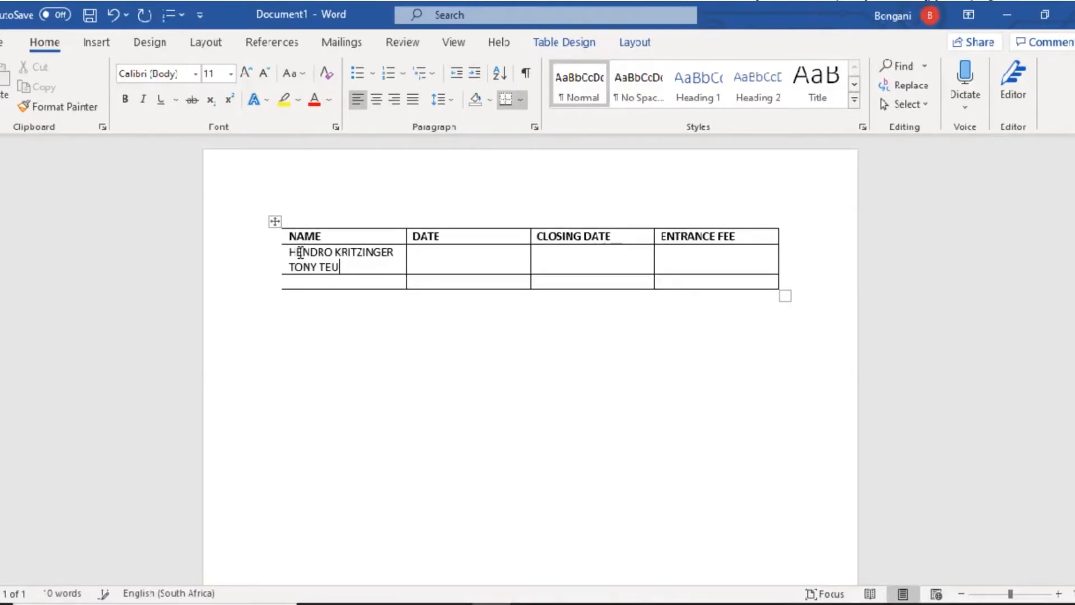
key(alt+Tab)
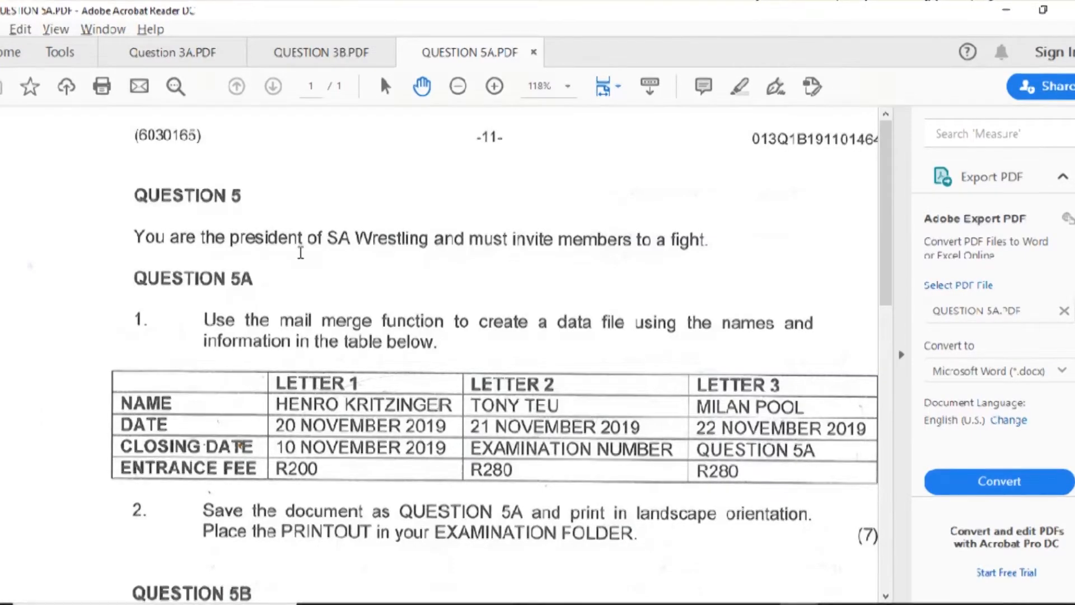
key(alt+Tab)
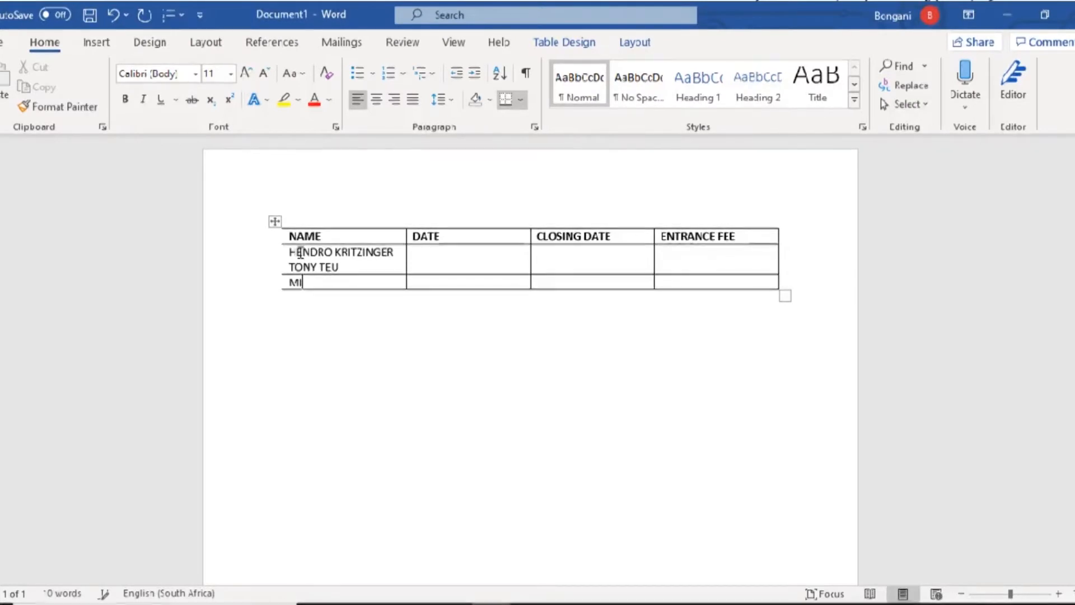
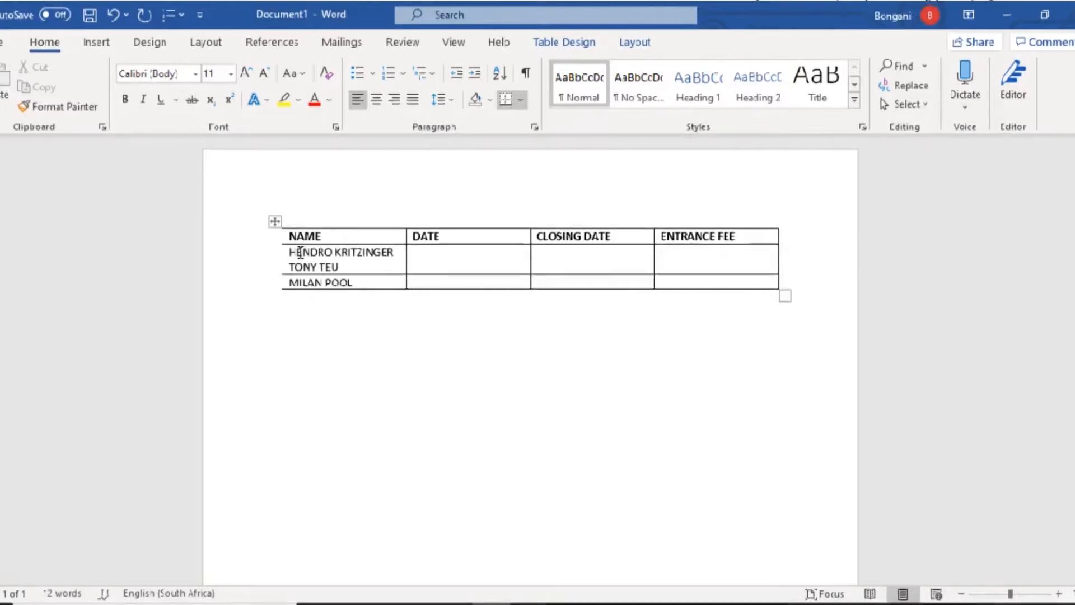
key(alt+Tab)
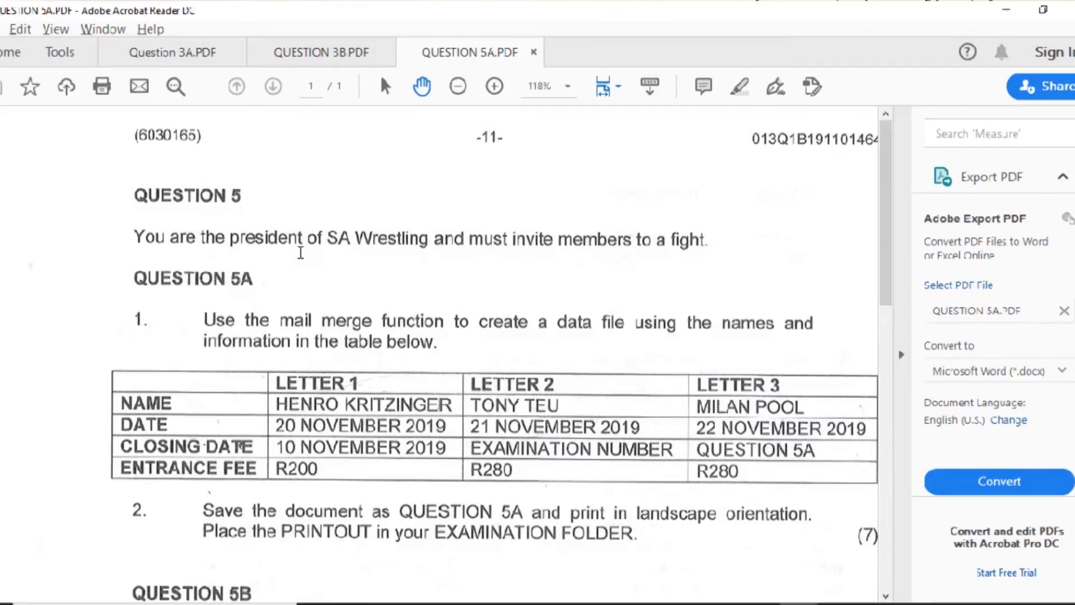
key(alt+Tab)
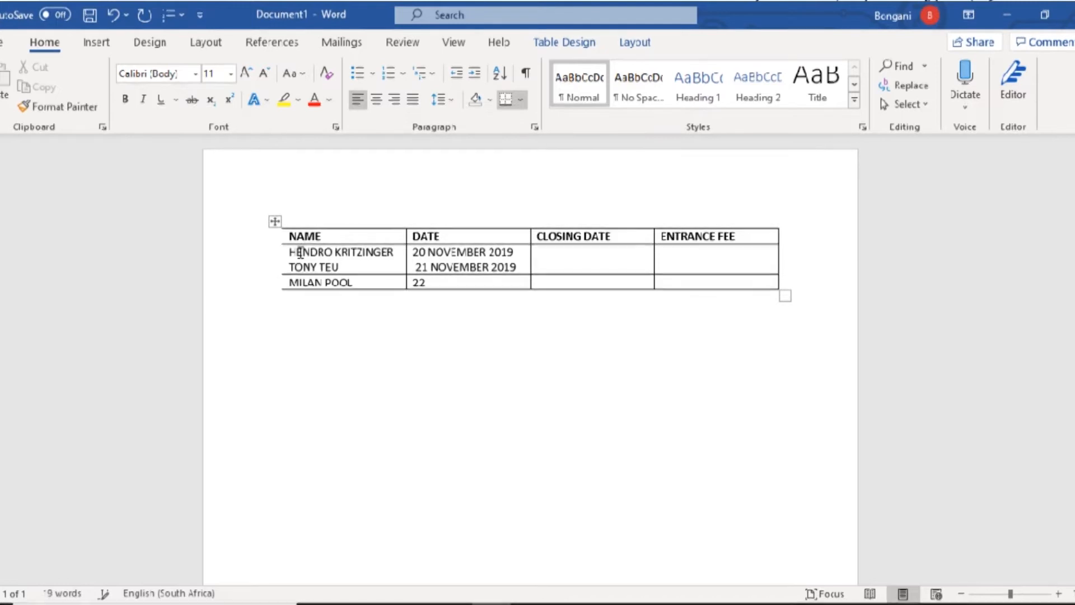
- Complete the dates through 22 NOVEMBER 2019 and enter 10 NOVEMBER 2019 as first closing date
text(NOVEMBER 2019)
key(alt+Tab)
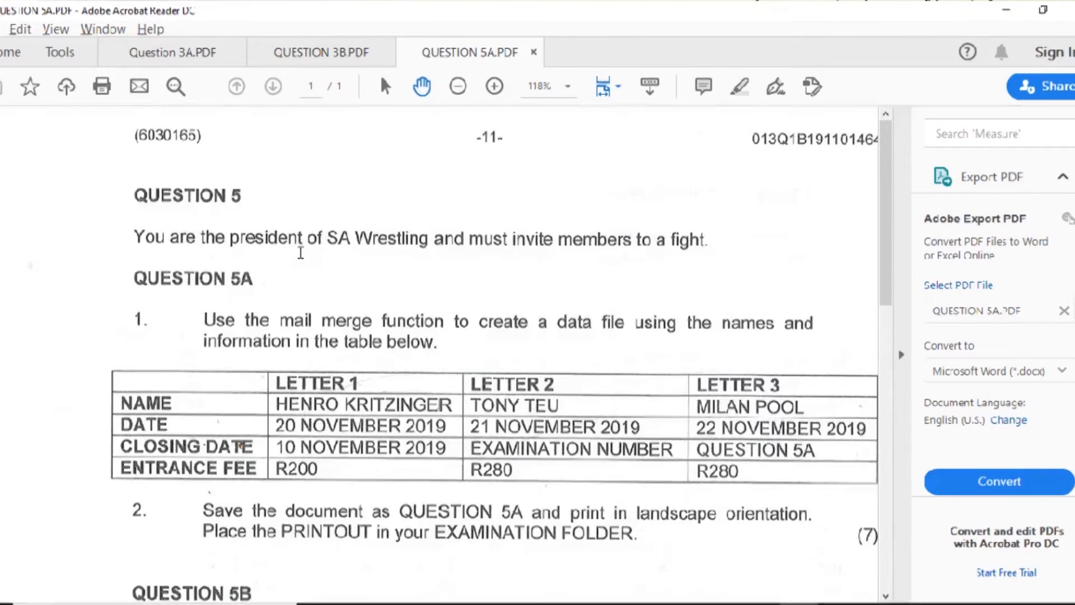
key(alt+Tab)
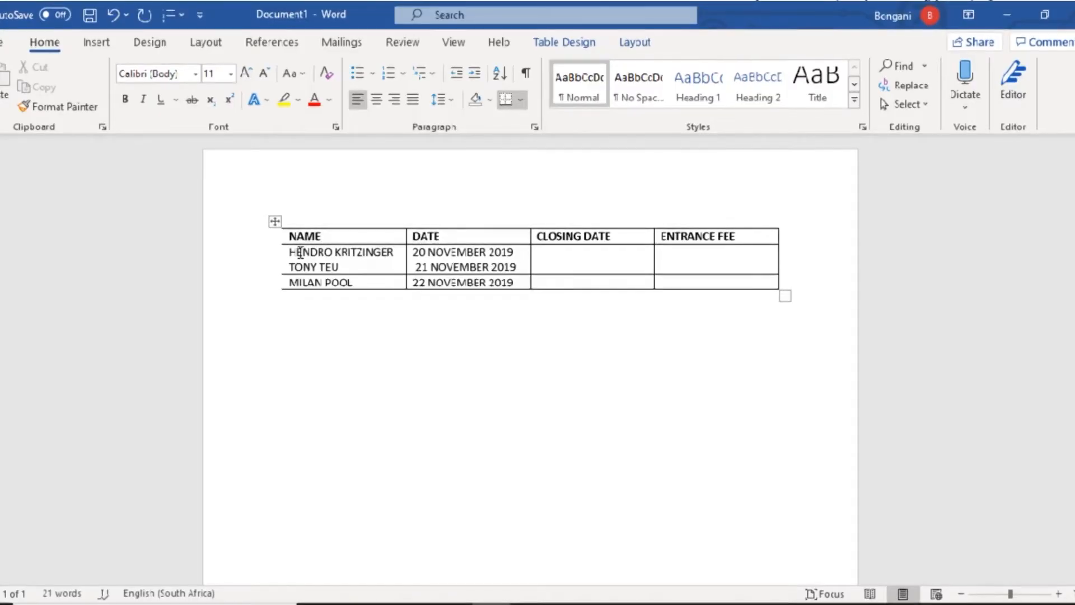
key(Right)
key(Up)
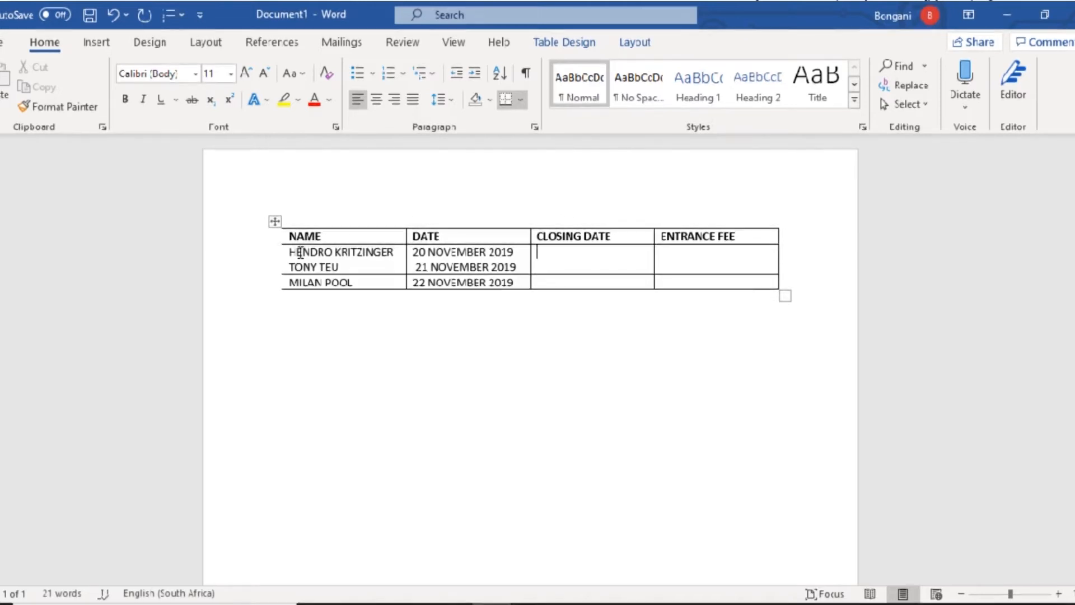
key(alt+Tab)
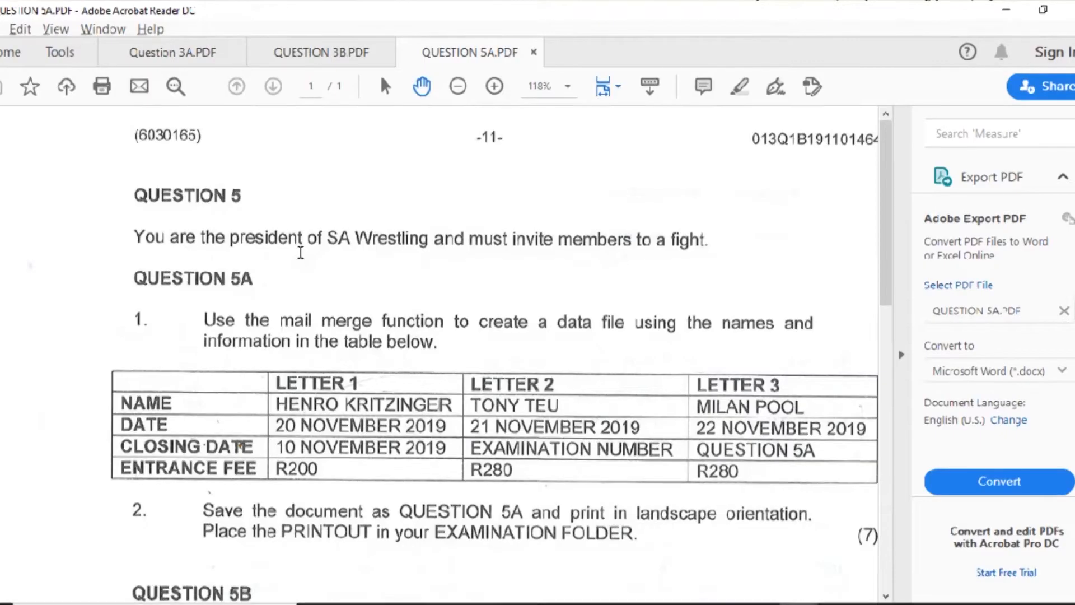
key(alt+Tab)
text(10 NO)
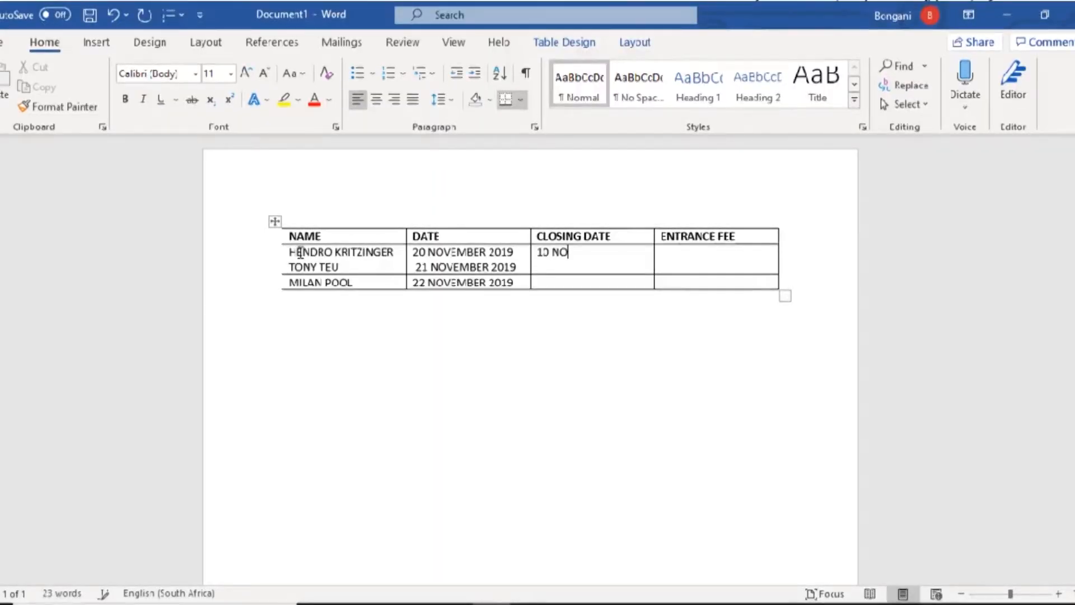
text(VEMBER 2019)
key(Return)
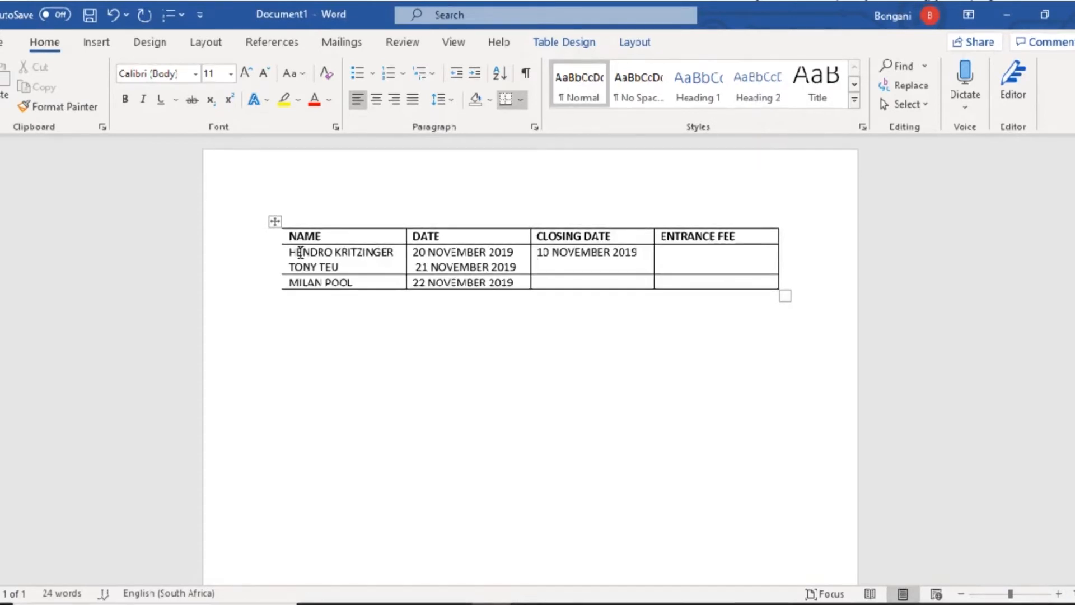
key(alt+Tab)
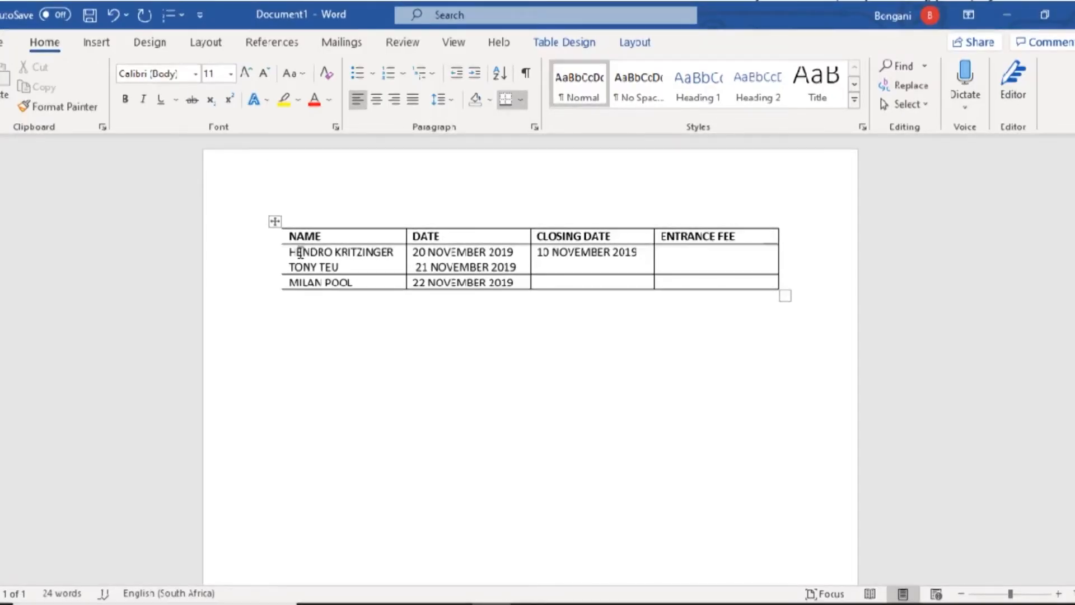
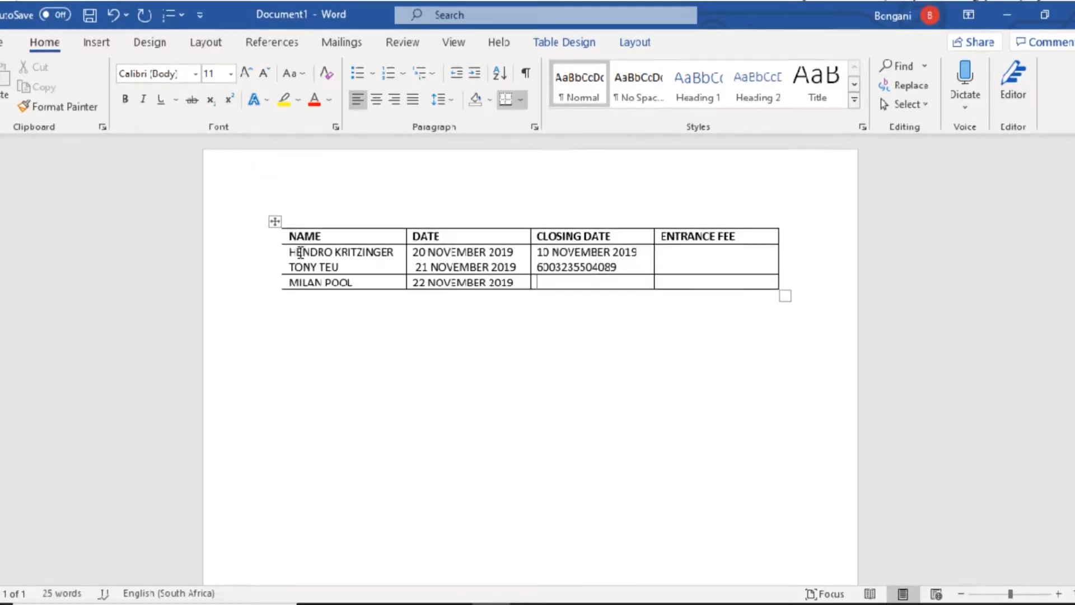
- Add the examination number and QUESTION 5A to the CLOSING DATE column
key(Down)
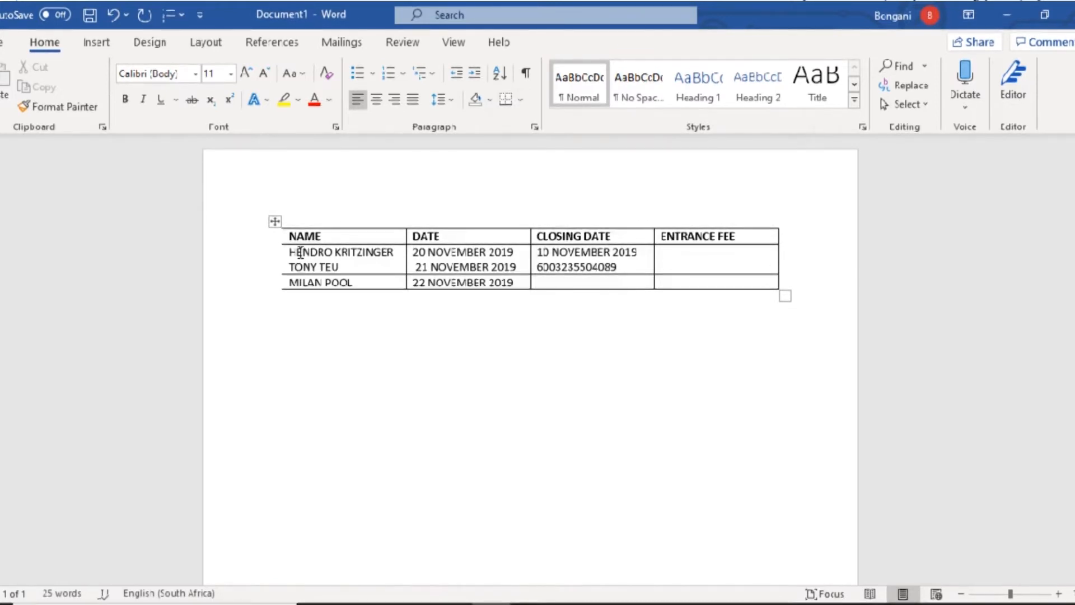
key(Up)
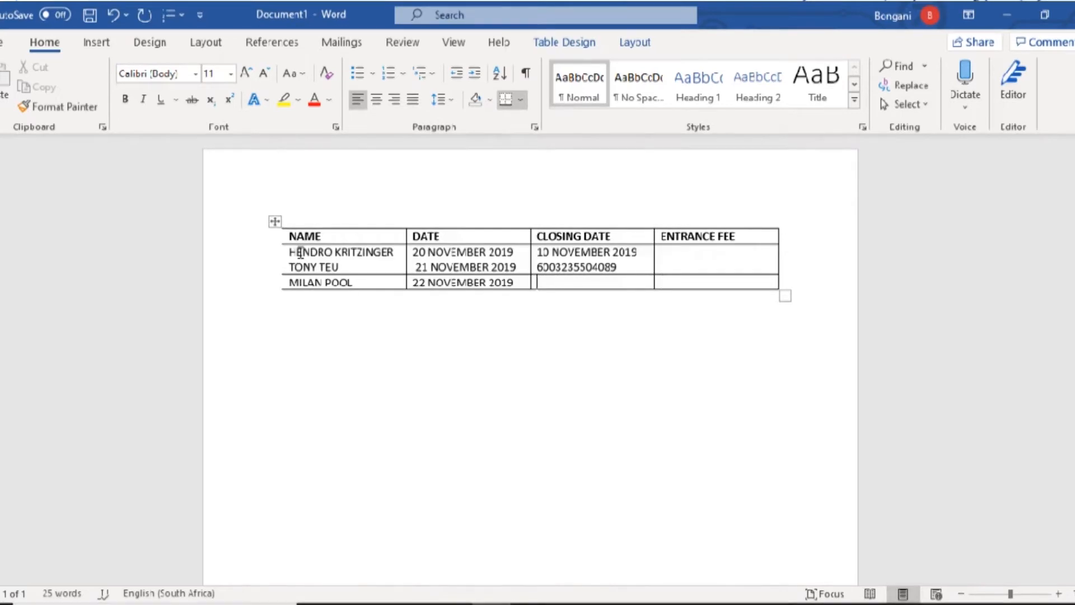
key(alt+Tab)
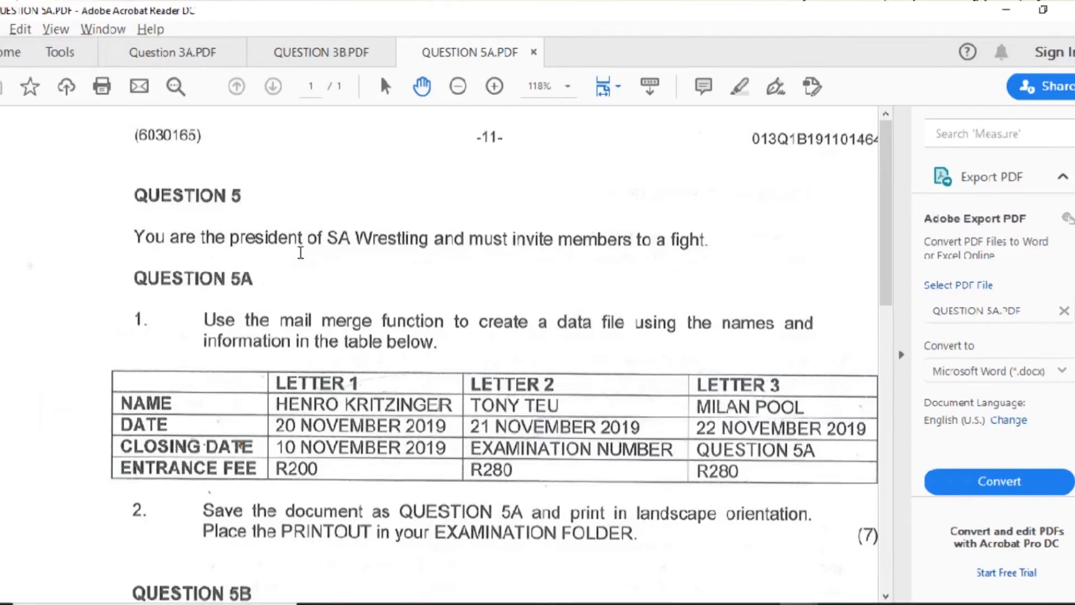
key(alt+Tab)
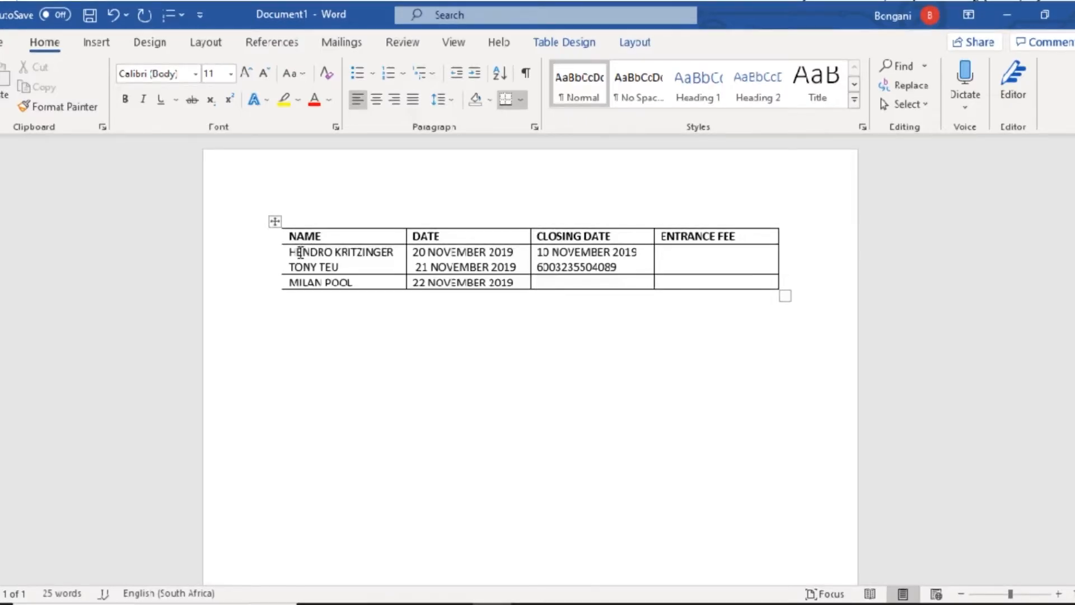
text(QUEST)
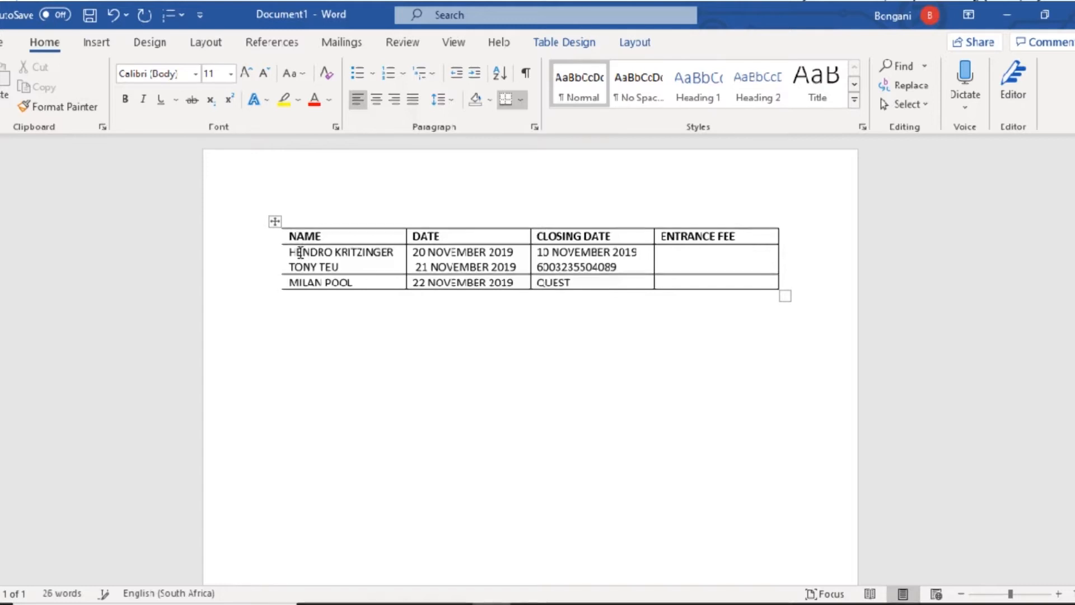
text(ION 5A)
key(Right)
key(Up)
key(Up)
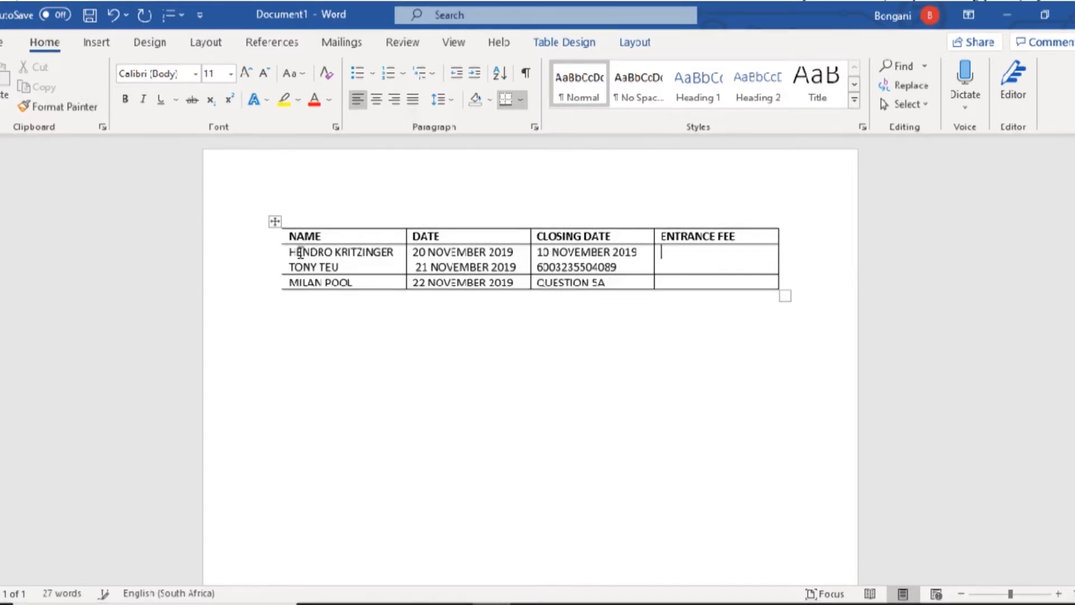
- Fill the ENTRANCE FEE column with R200, R280 and R280
key(alt+Tab)
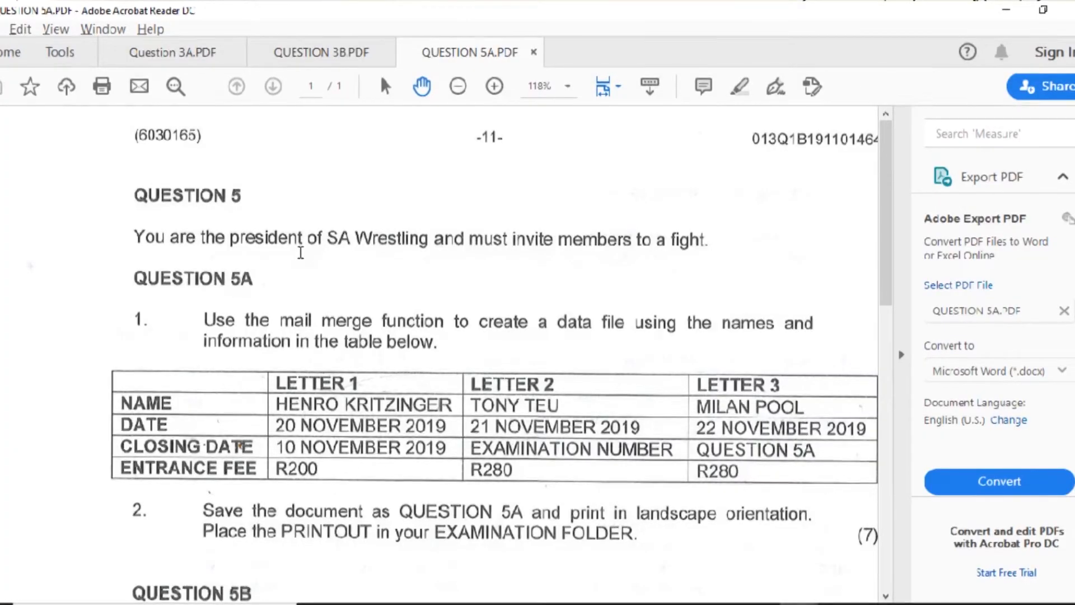
key(alt+Tab)
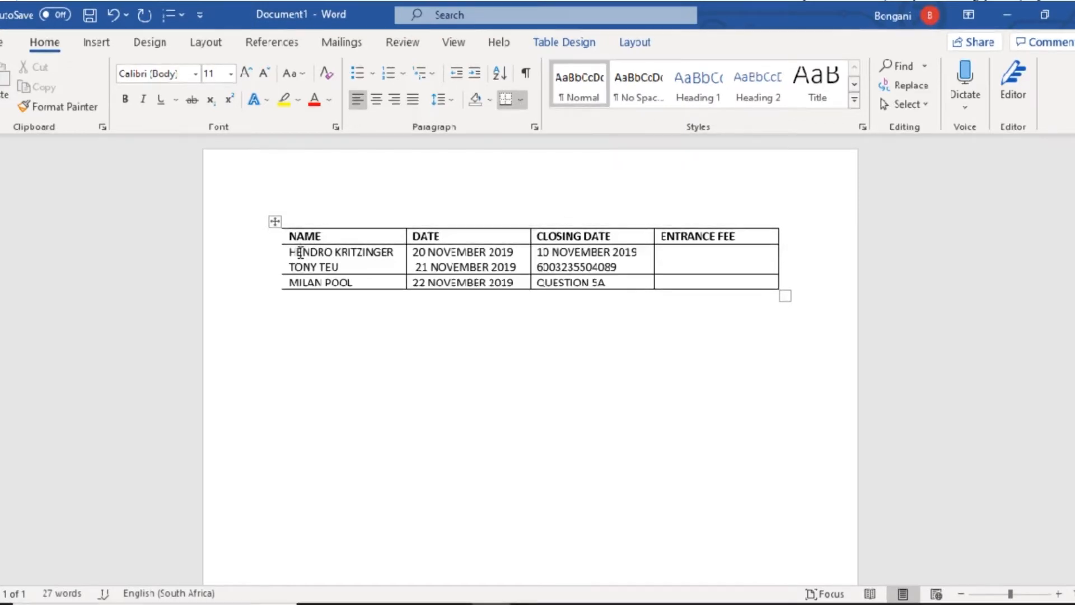
key(alt+Tab)
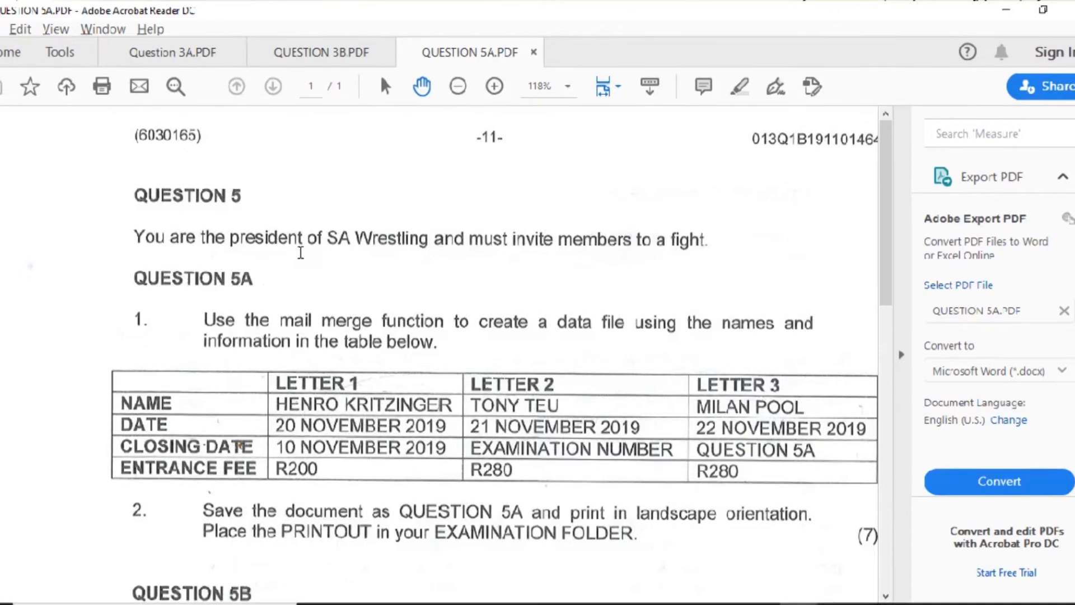
key(alt+Tab)
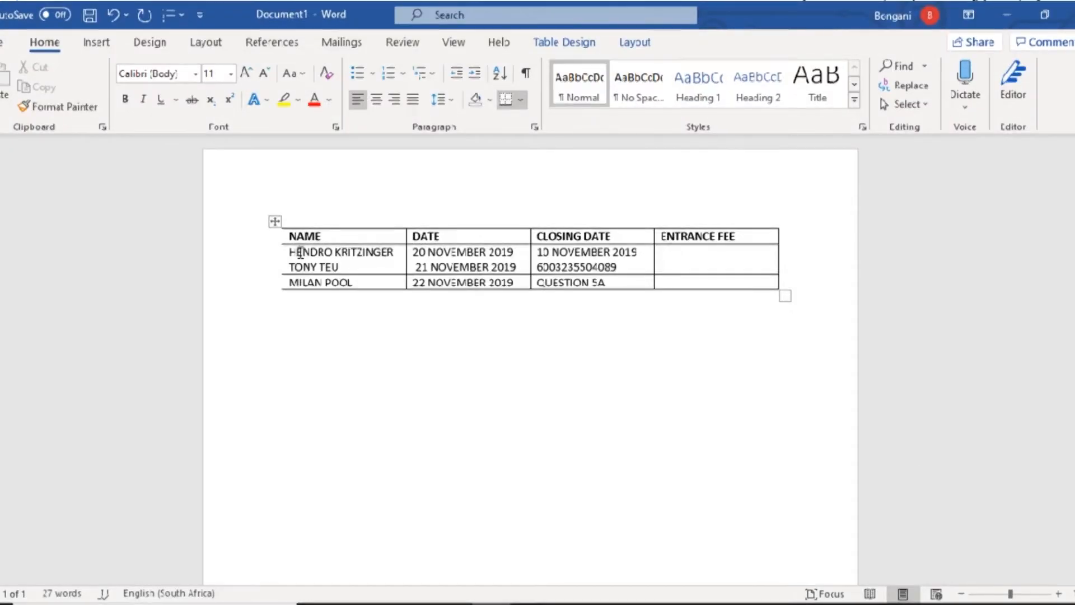
text(200)
key(Return)
text(R280R280)
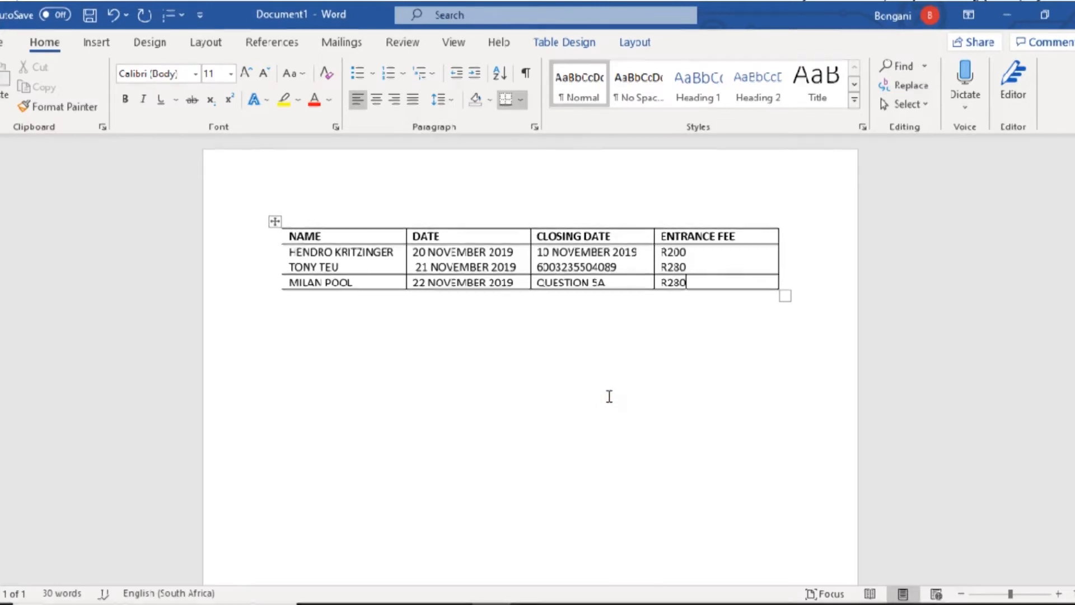
key(alt+Tab)
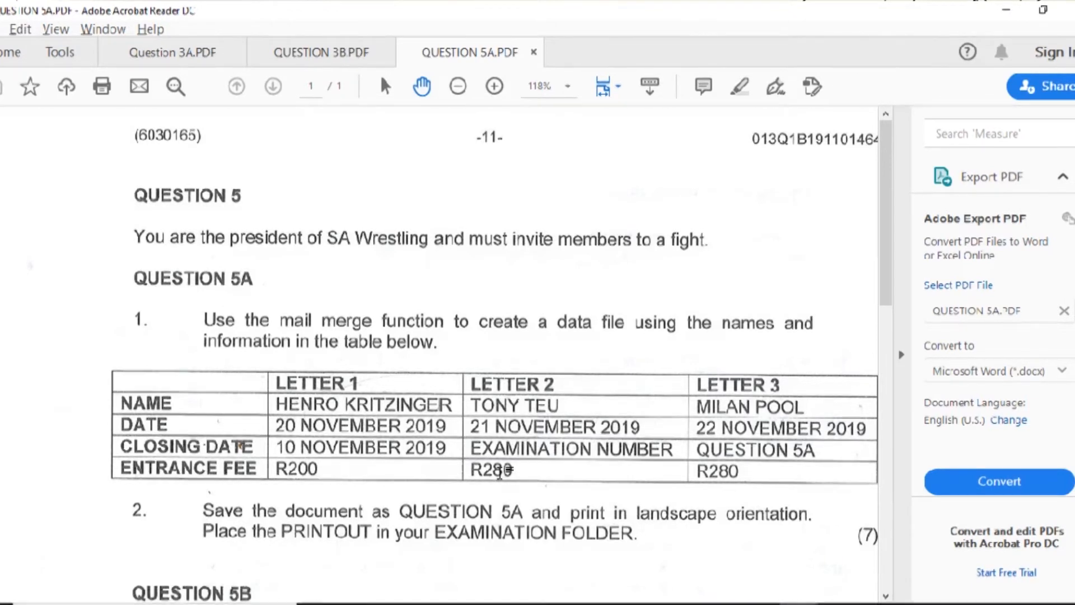
key(alt+Tab)
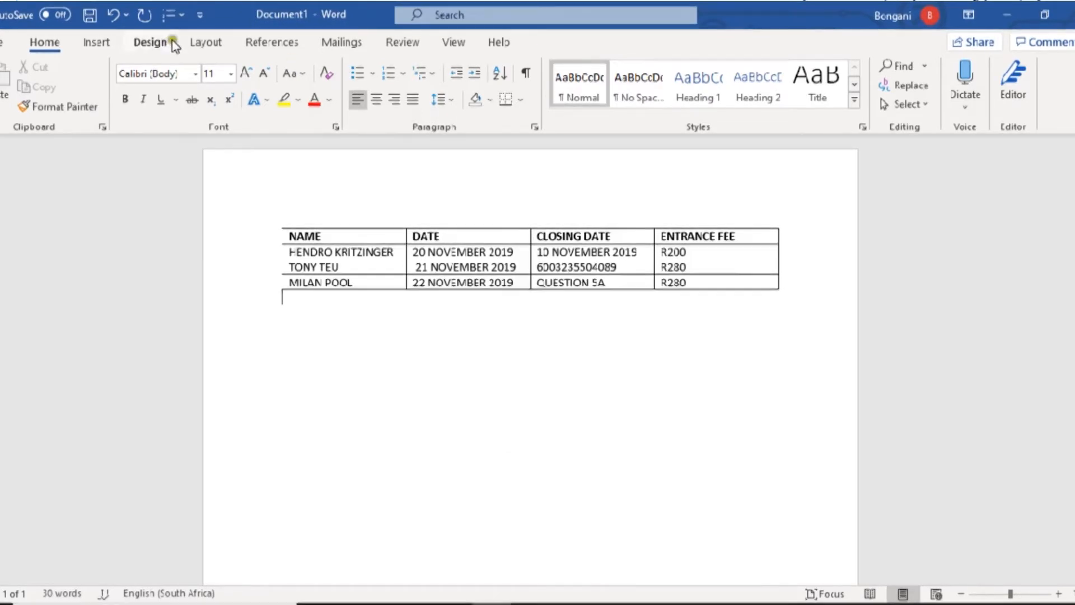
- Switch the data-table page to landscape orientation and recheck the question paper
click(198, 47)
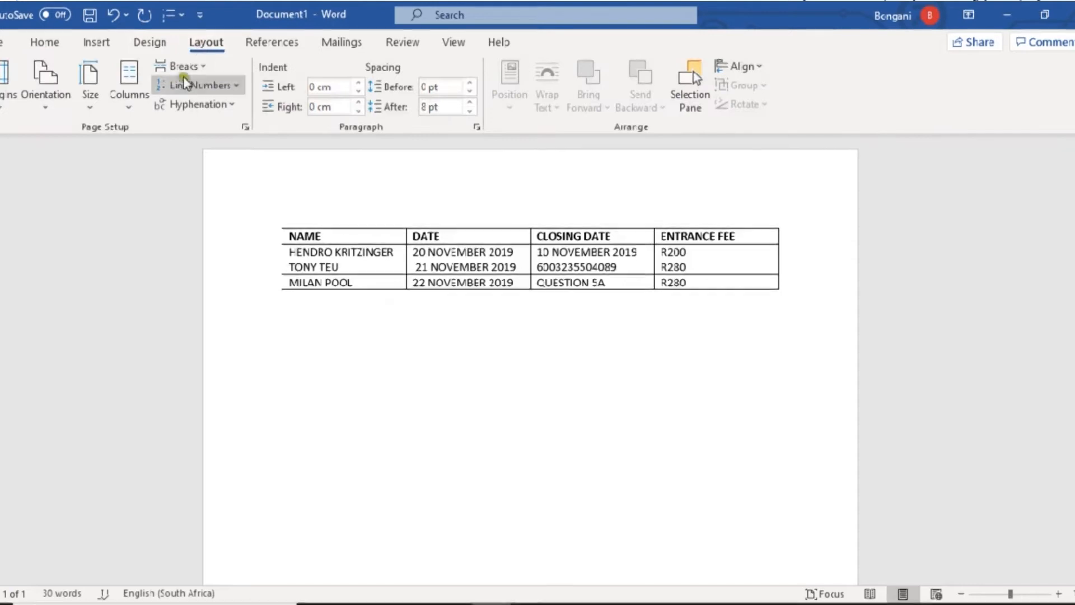
click(45, 108)
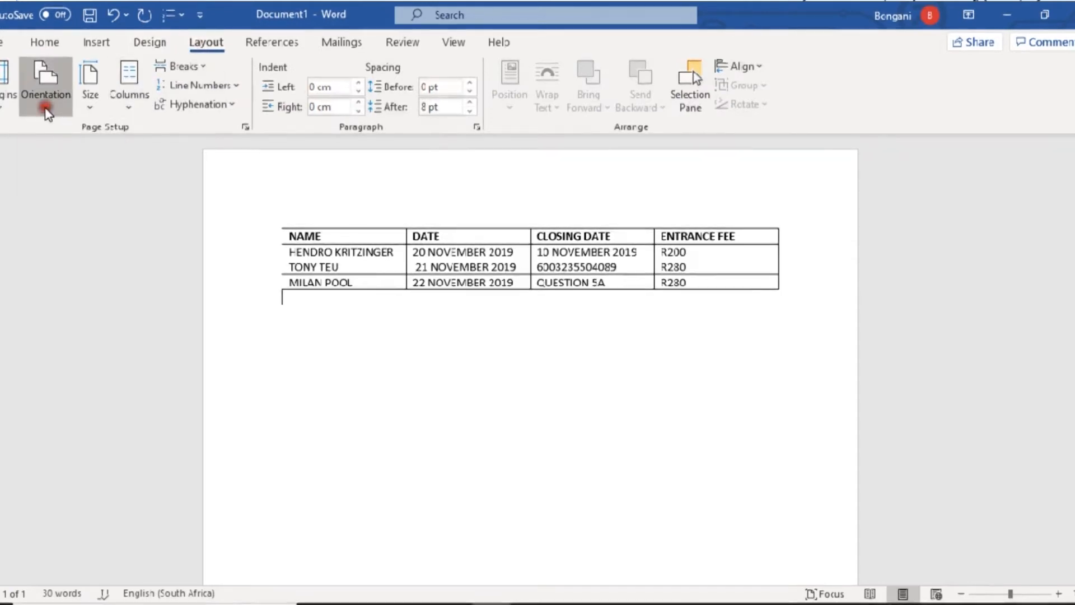
click(71, 181)
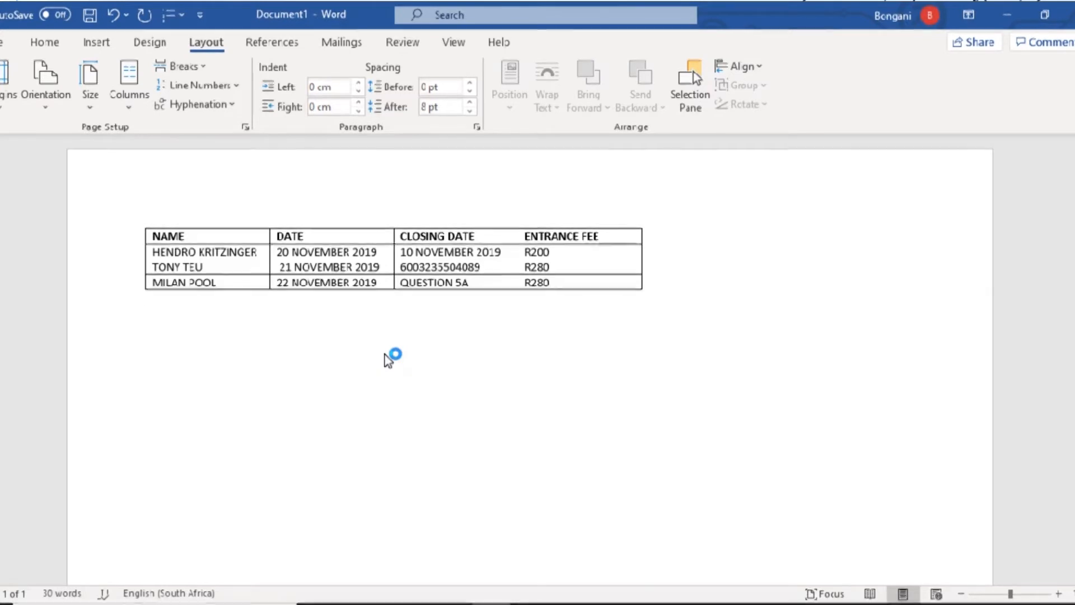
key(alt+Tab)
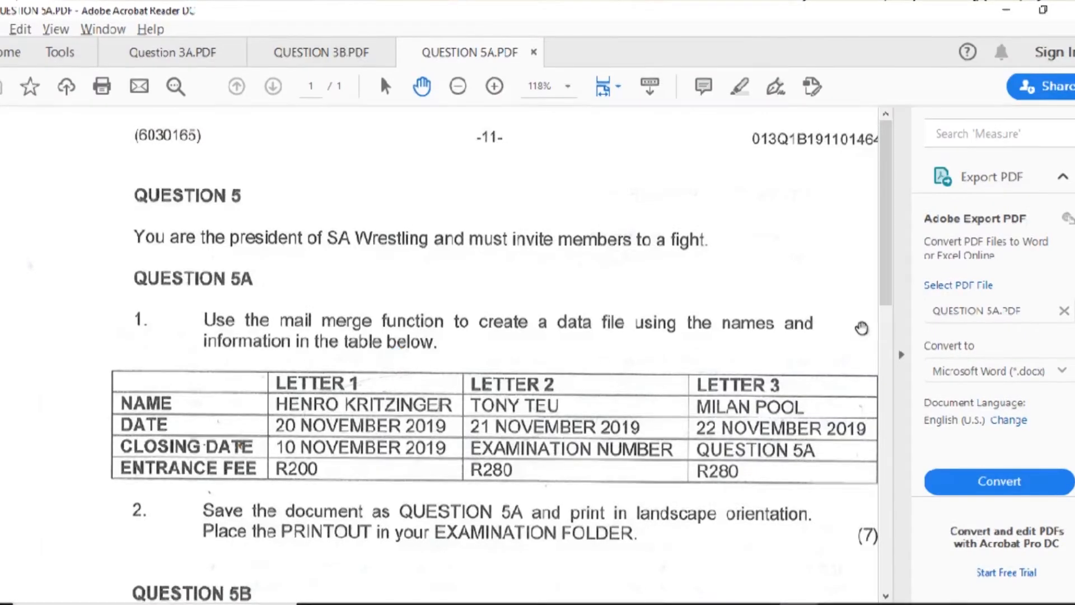
click(884, 280)
drag(885, 282, 891, 369)
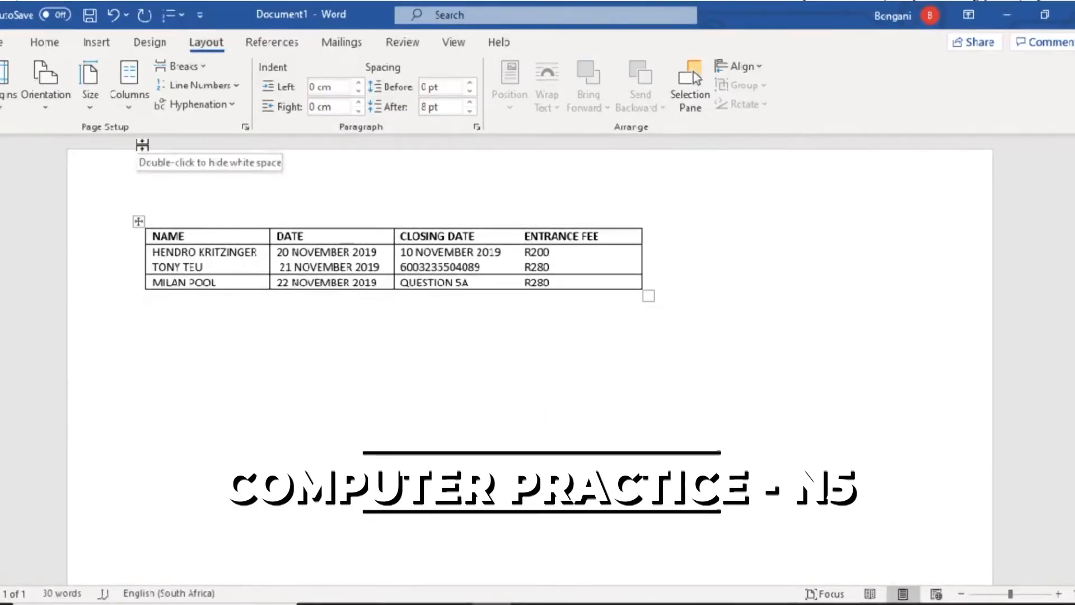
key(alt+Tab)
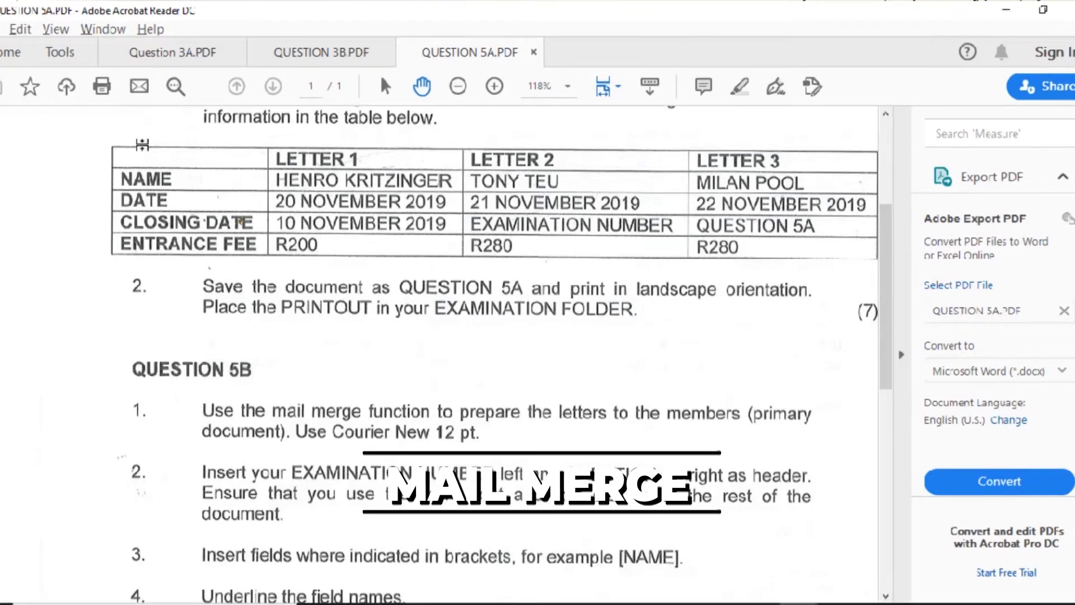
key(alt+Tab)
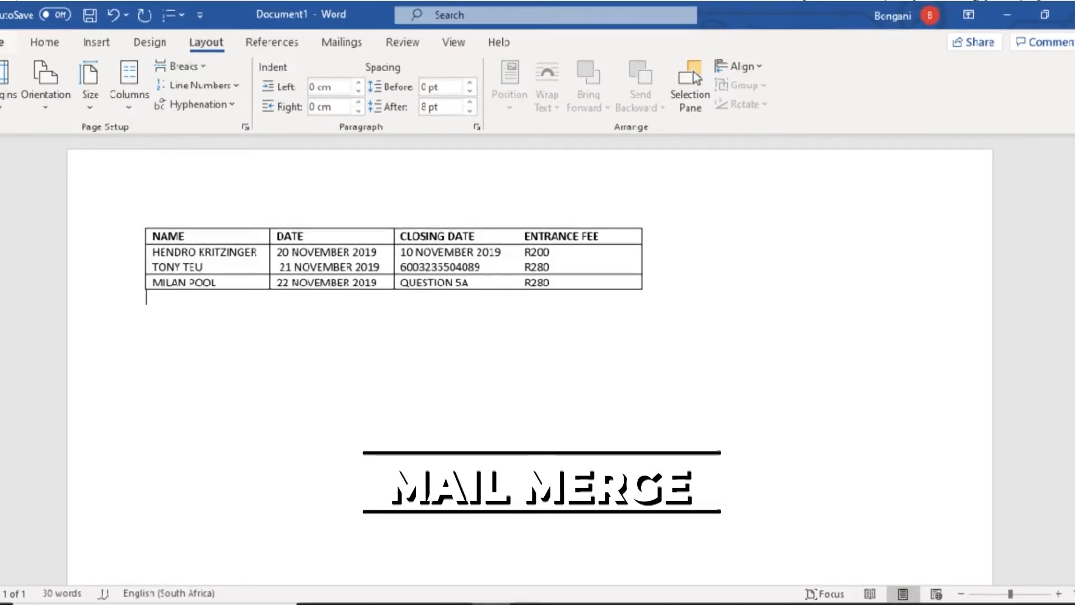
click(2, 42)
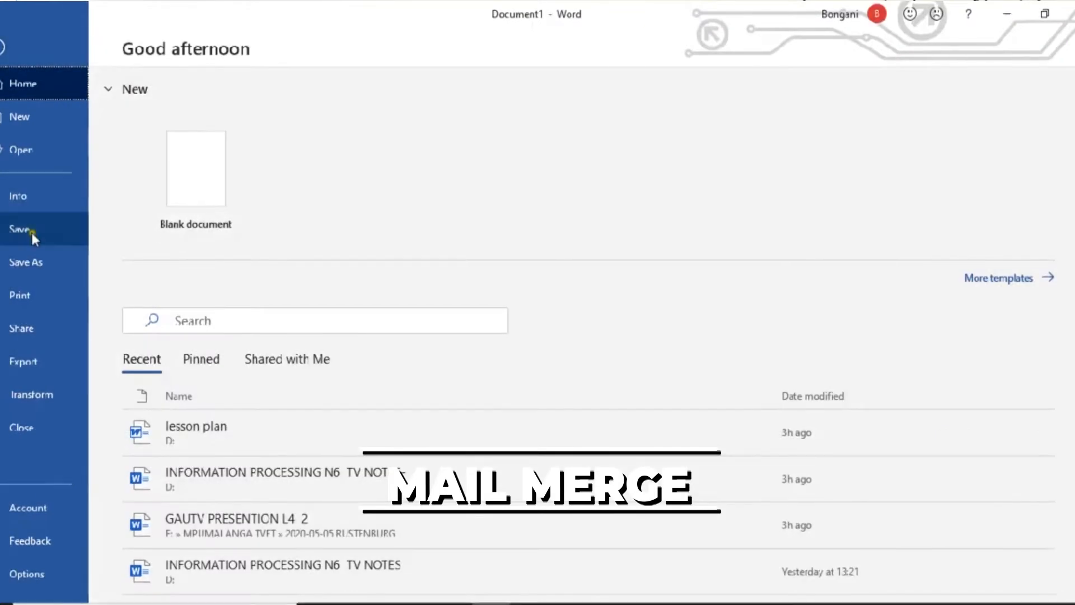
- Save the document as QUESTION 5A in This PC's Documents folder
click(35, 257)
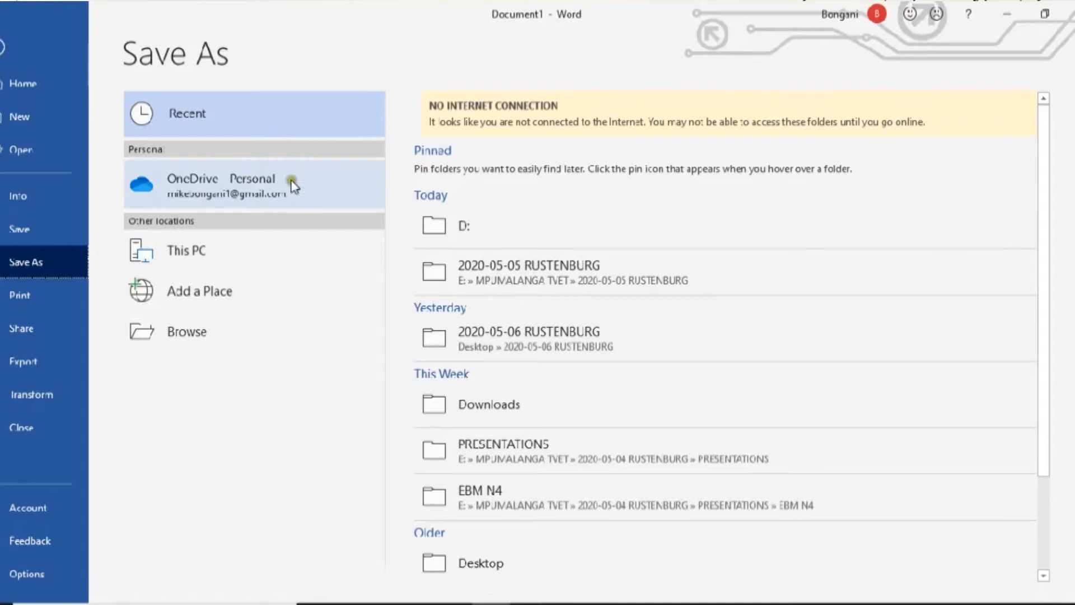
click(227, 250)
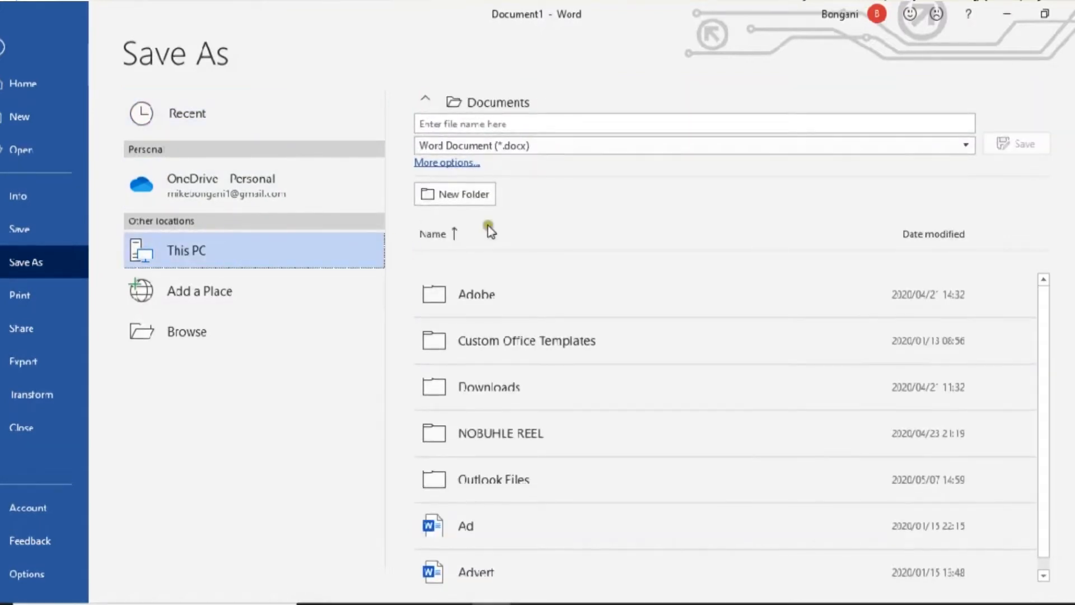
click(533, 123)
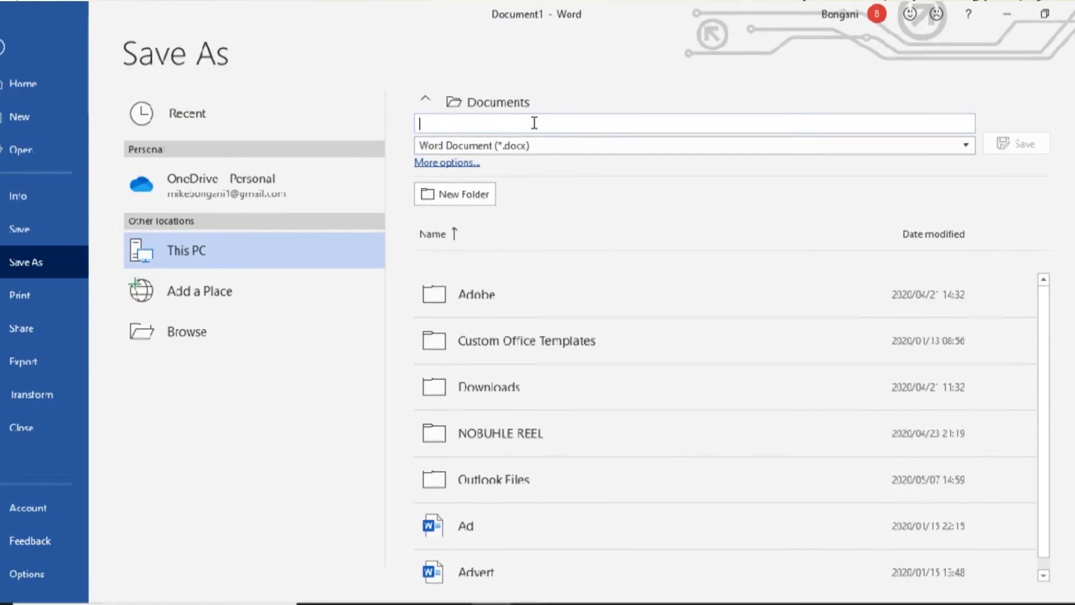
text(ESTION)
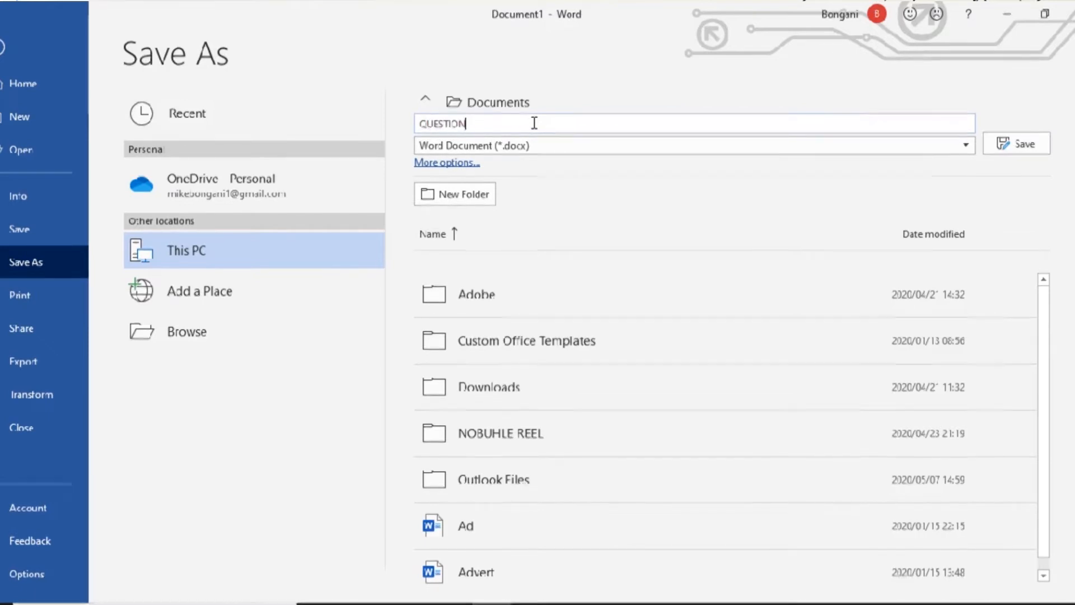
text( 5A)
click(1023, 137)
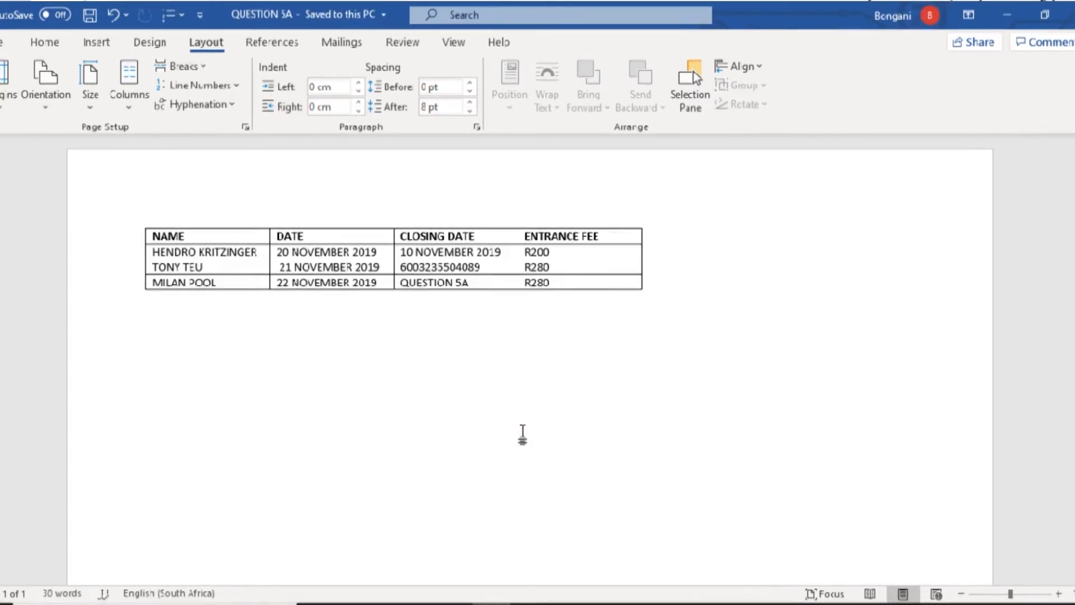
key(alt+Tab)
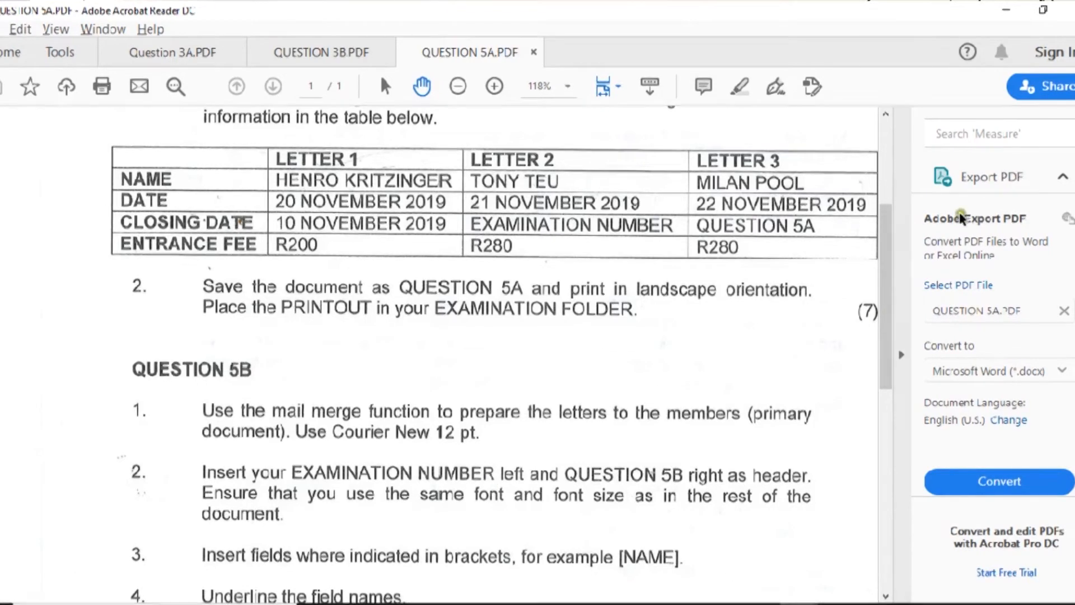
- Scroll the PDF to the Question 5B instructions and open a new blank Word document
drag(885, 291, 893, 374)
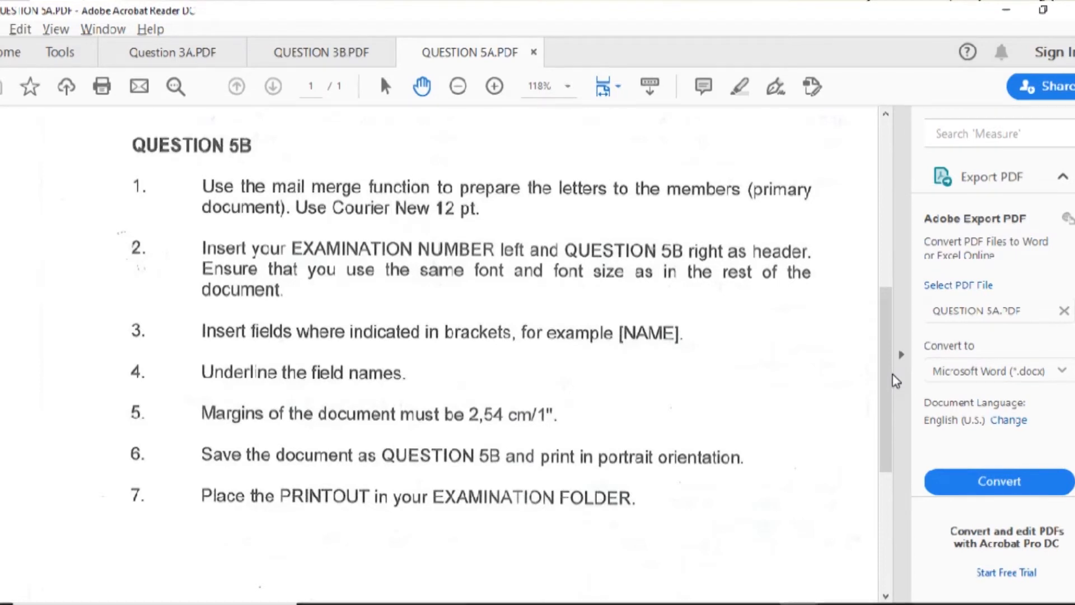
key(alt+Tab)
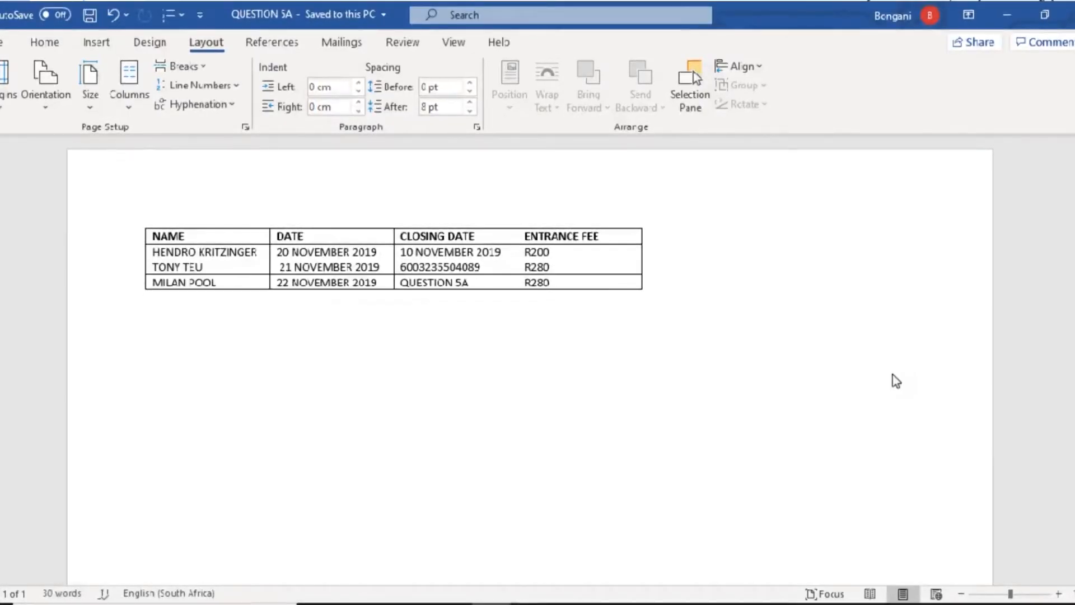
key(ctrl+n)
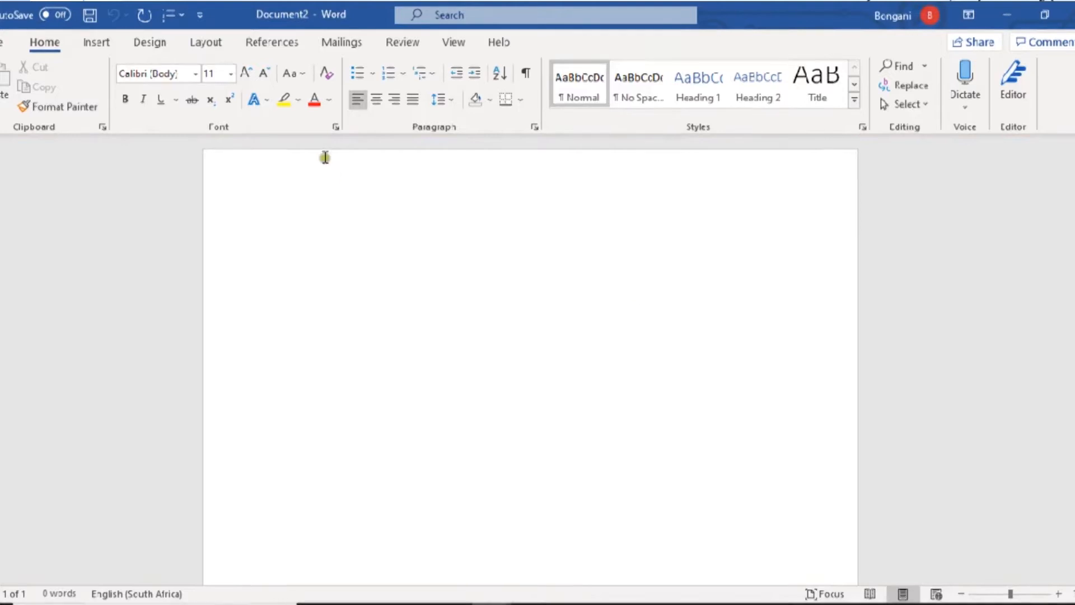
- Browse the font list for Courier New, then close it without changing the font
click(198, 74)
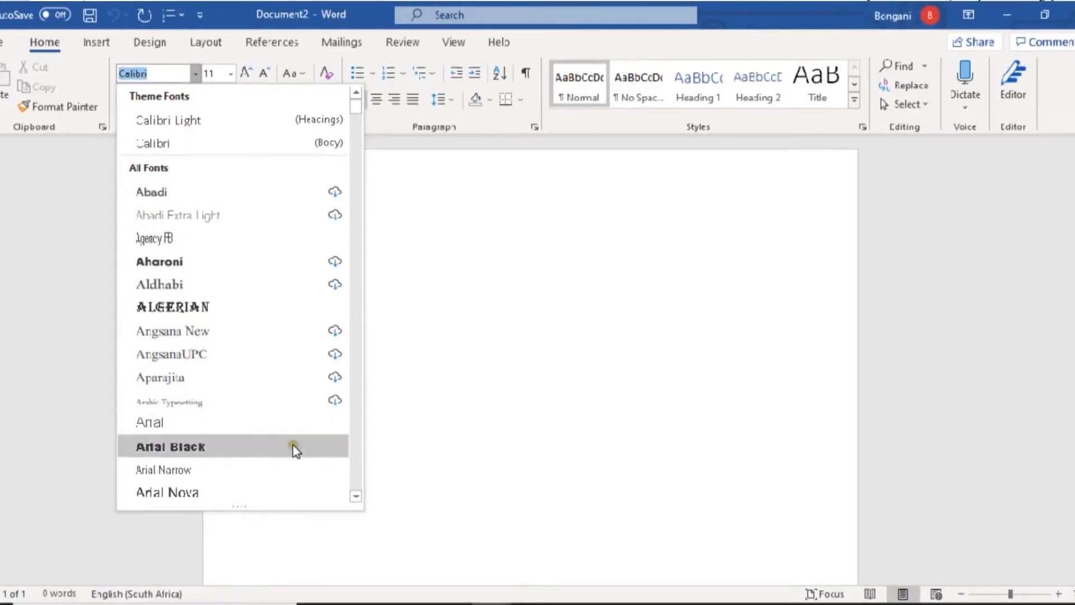
click(356, 496)
click(356, 496)
click(356, 496)
click(357, 496)
click(357, 496)
click(356, 496)
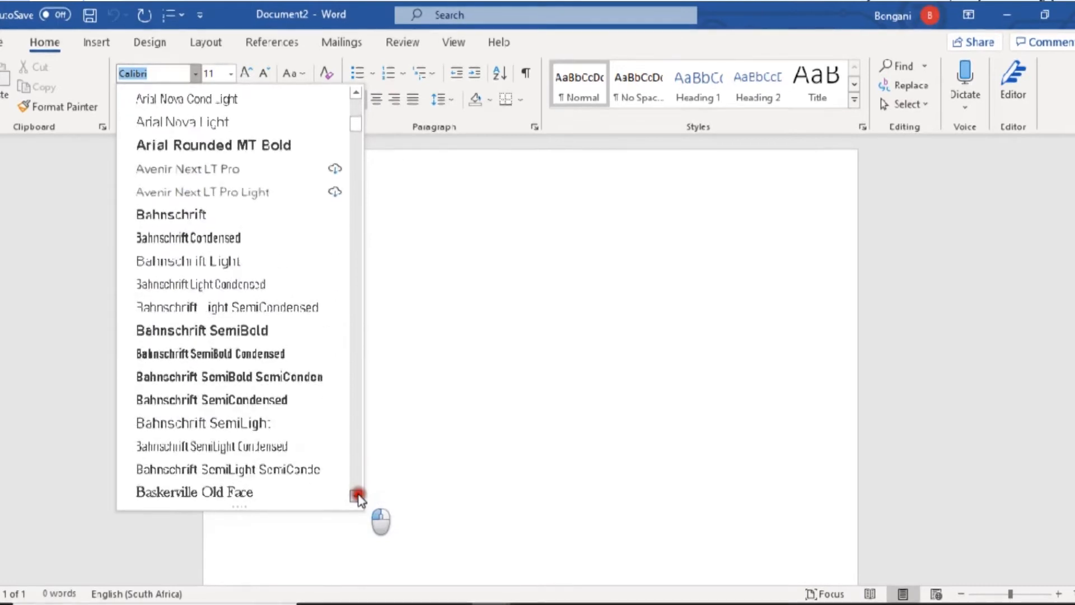
click(357, 496)
click(357, 496)
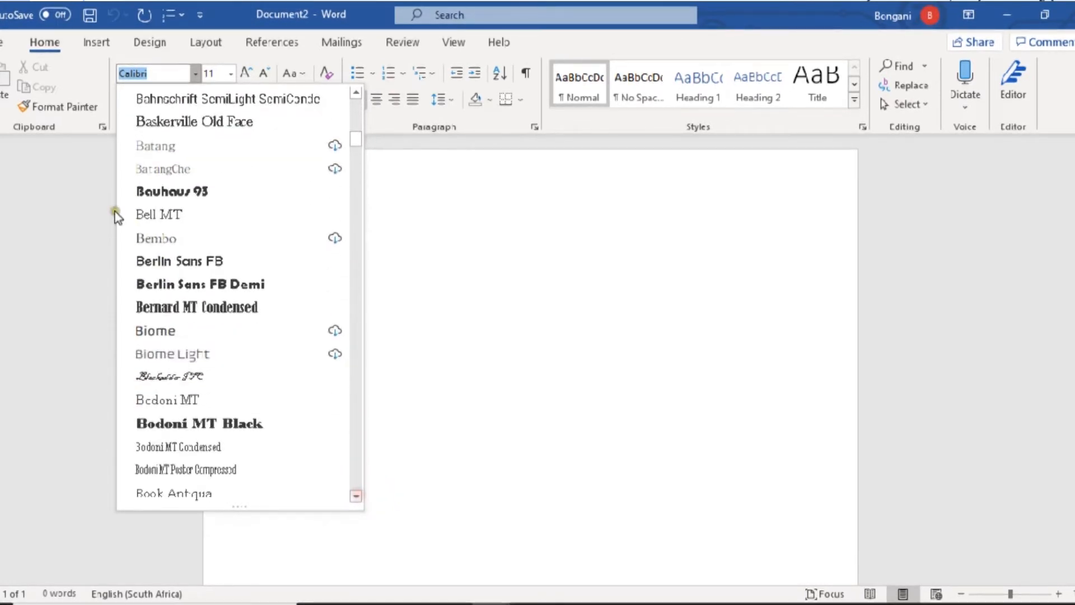
key(Up)
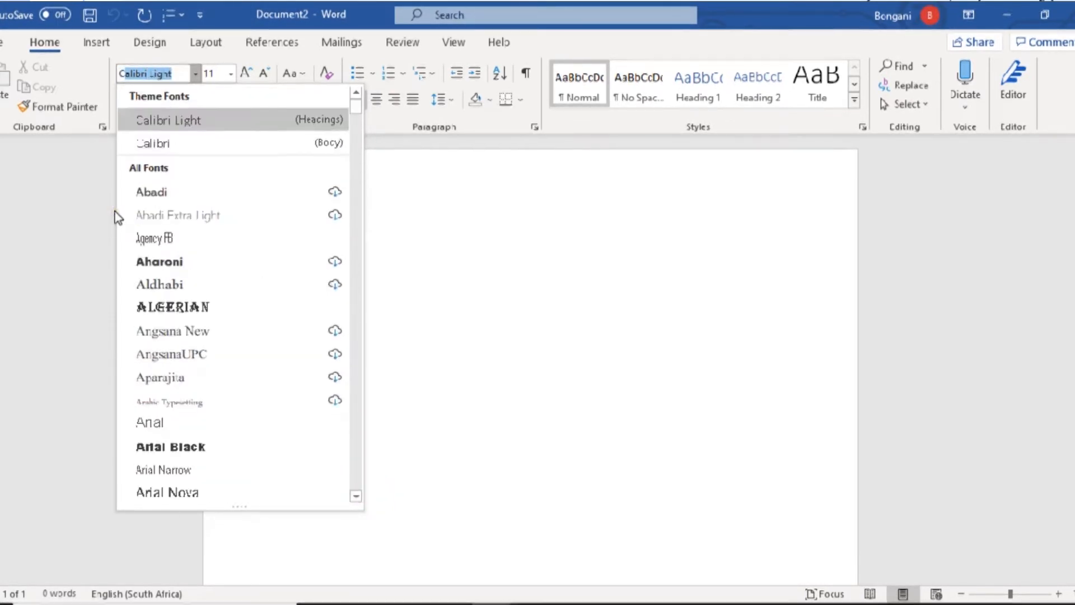
text(Co)
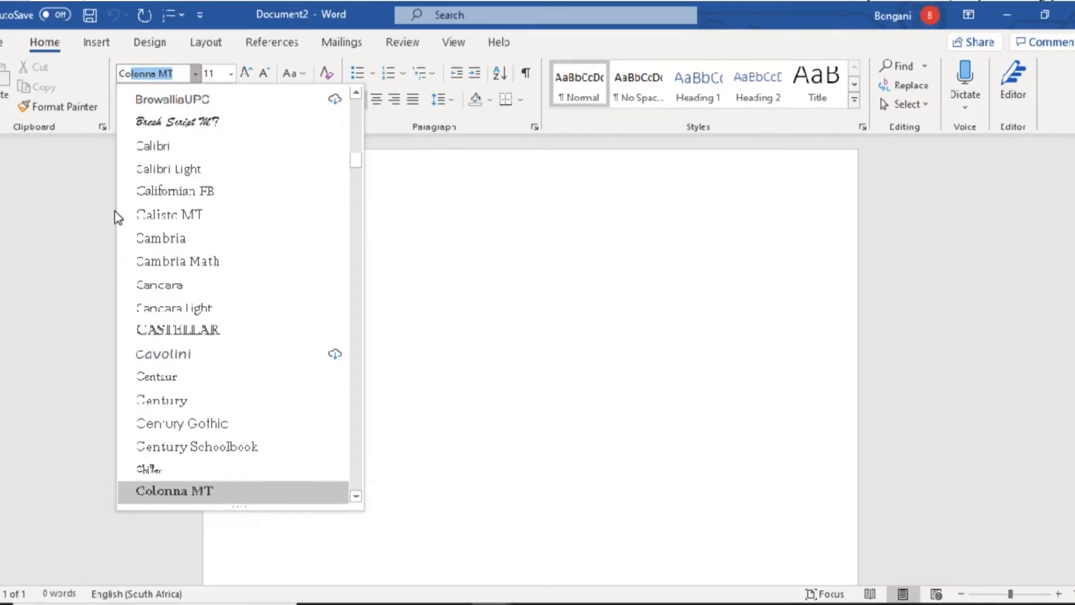
key(Escape)
- Check the question paper, then set the blank document's font to Courier New
key(alt+Tab)
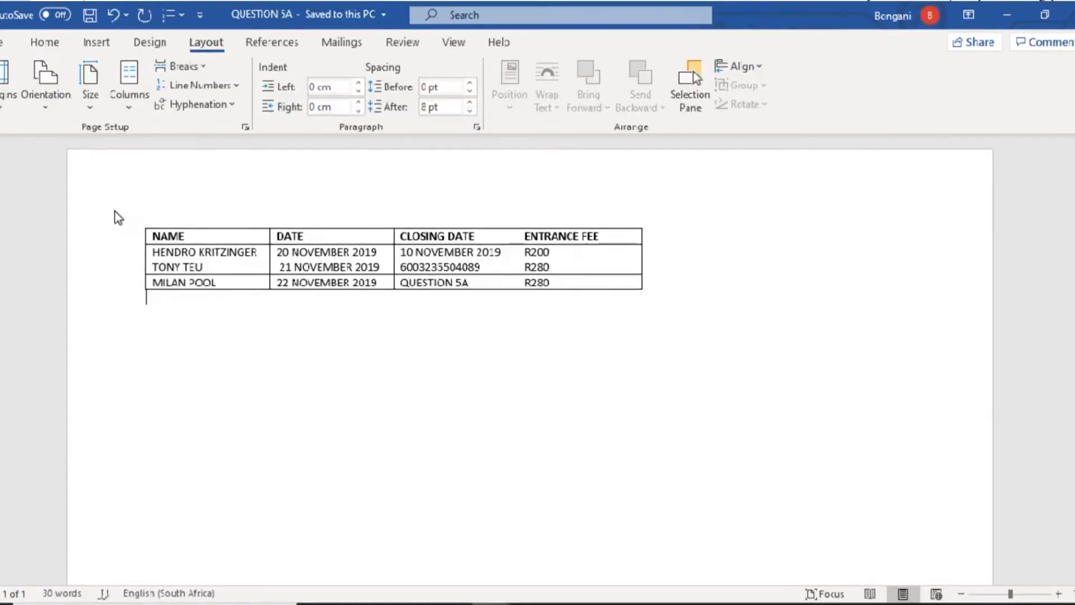
key(alt+Tab)
key(alt+Tab)
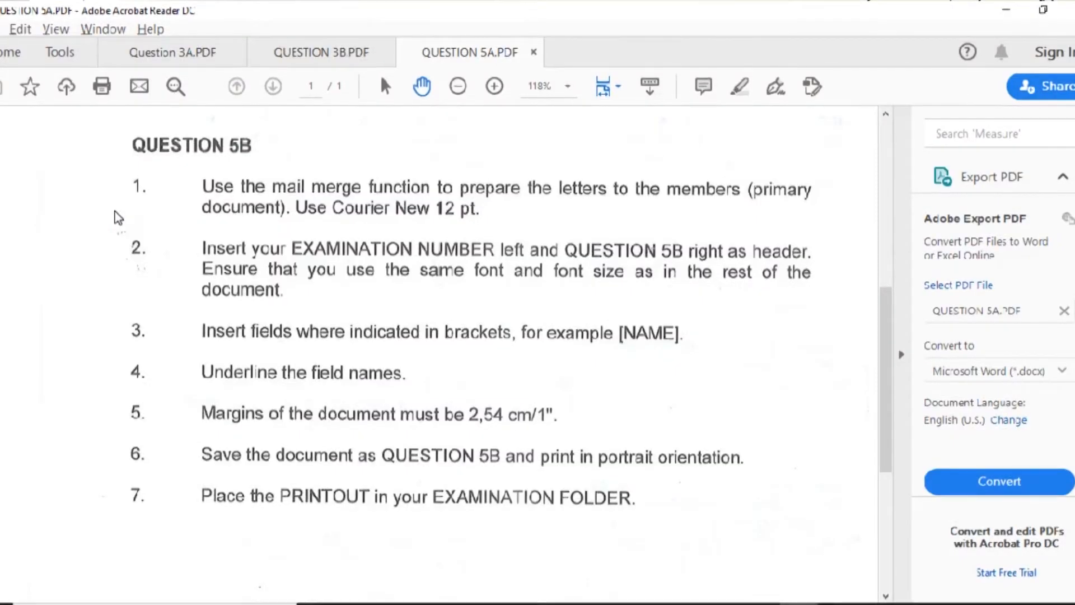
key(alt+Tab)
key(alt+Tab)
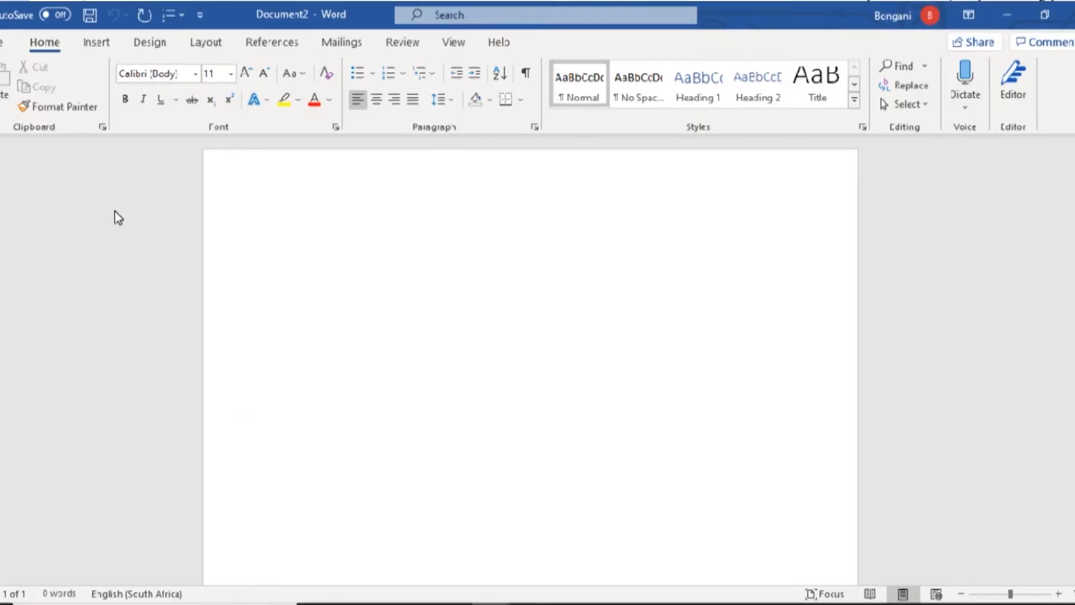
click(151, 71)
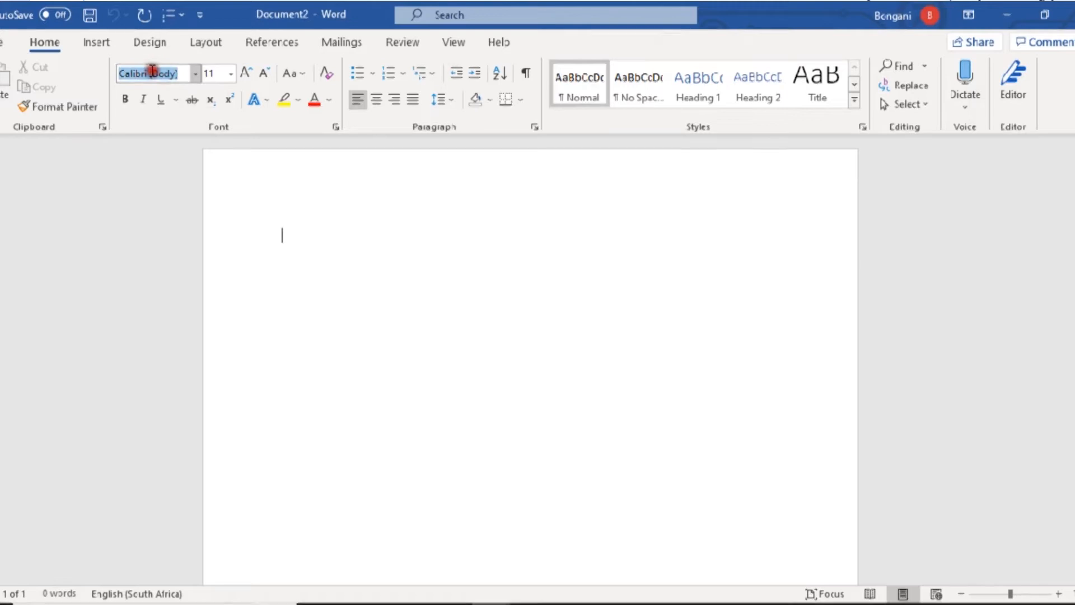
text(Courier New)
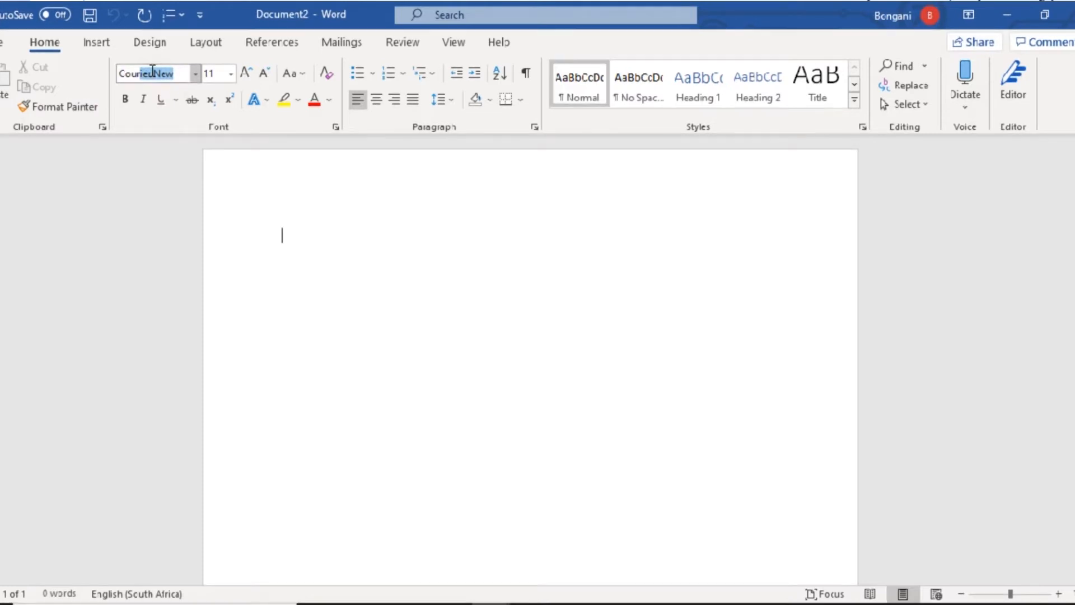
key(alt+Tab)
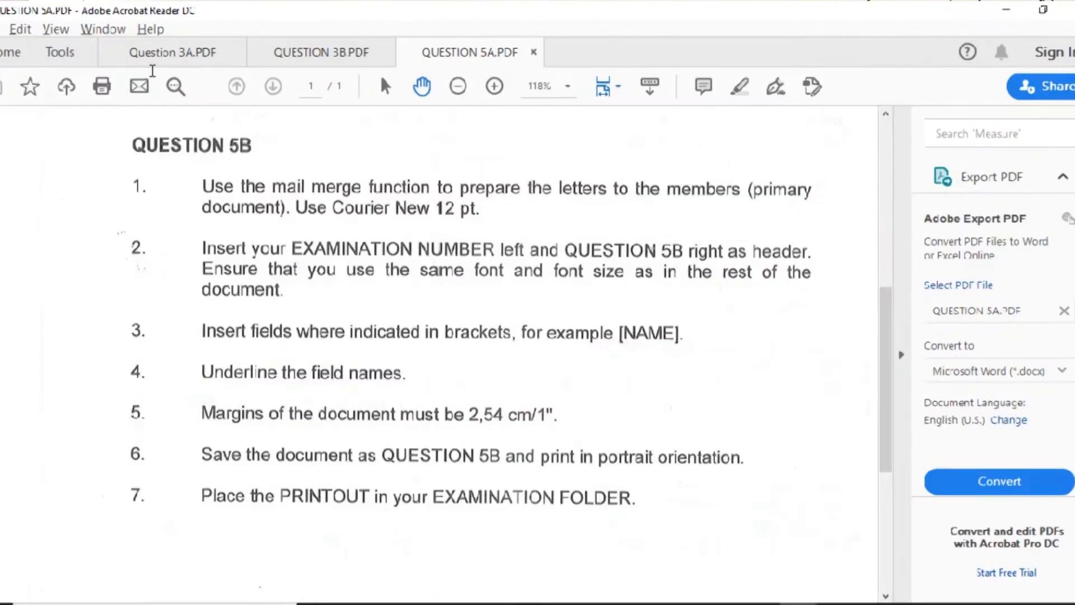
key(alt+Tab)
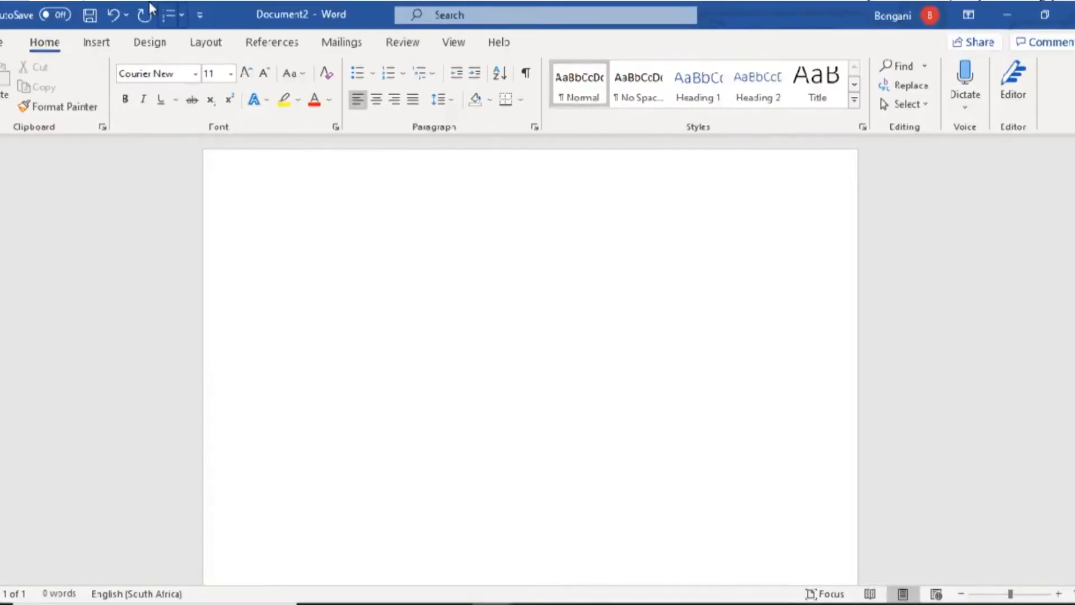
click(229, 74)
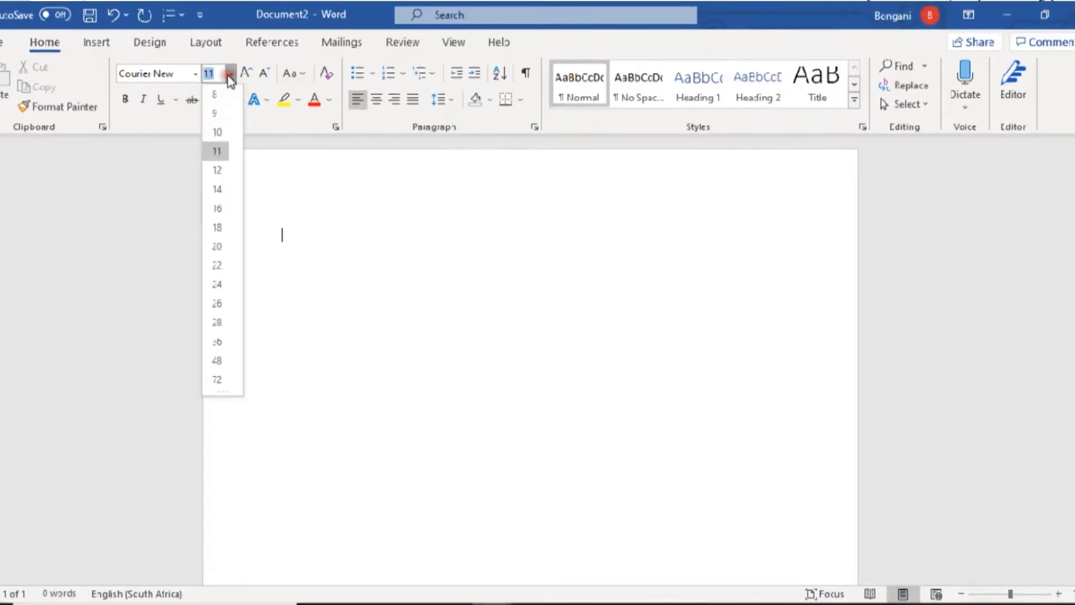
- Set the font size to 12 pt and recheck the exam instructions
click(216, 171)
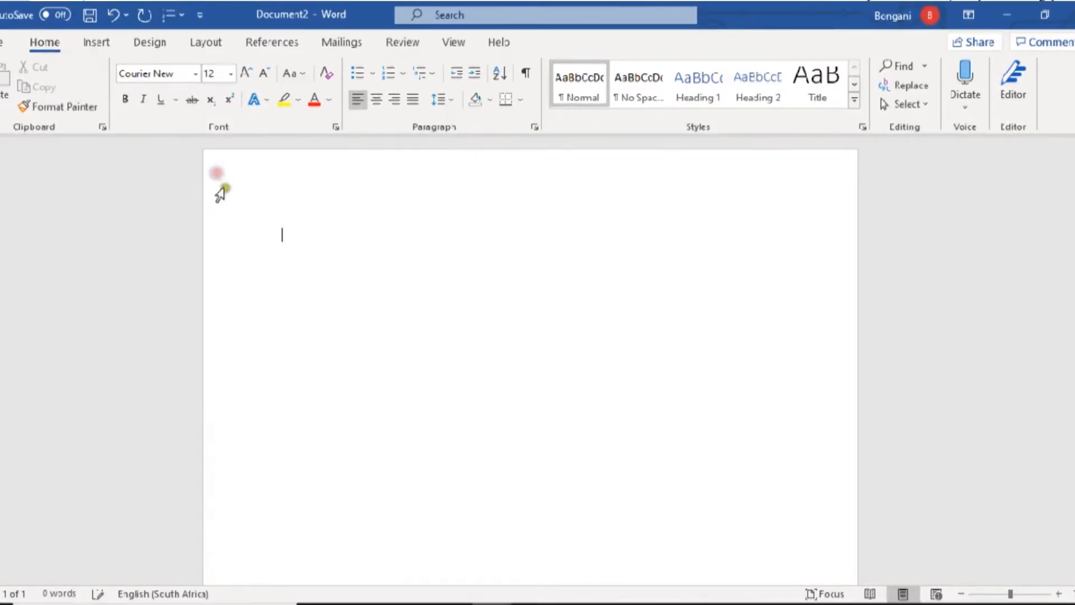
key(alt+Tab)
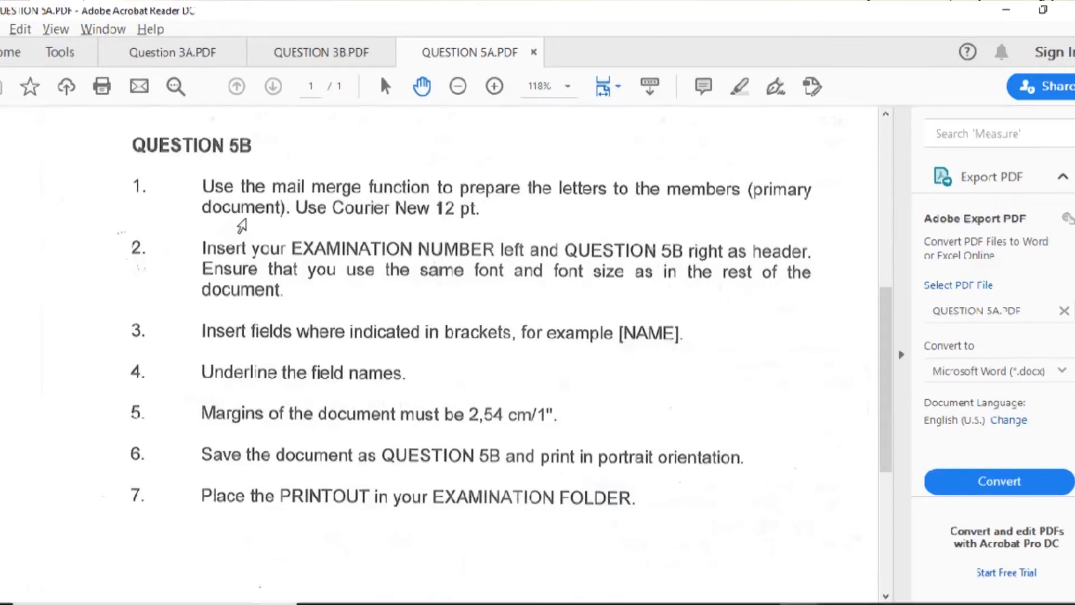
key(alt+Tab)
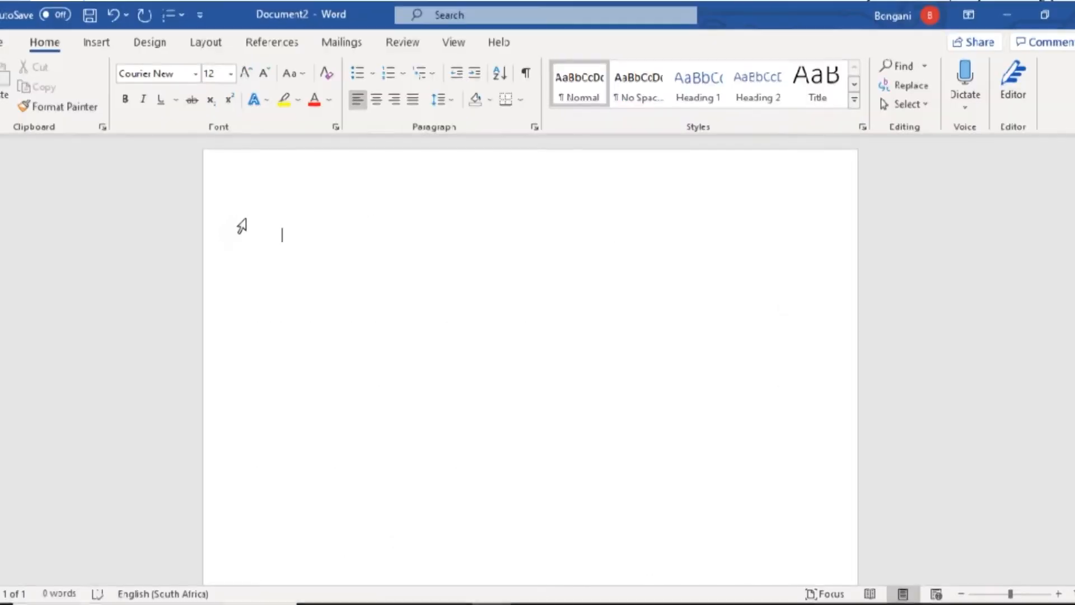
- Add a header with the examination number at left and QUESTION 5B at right
double_click(285, 173)
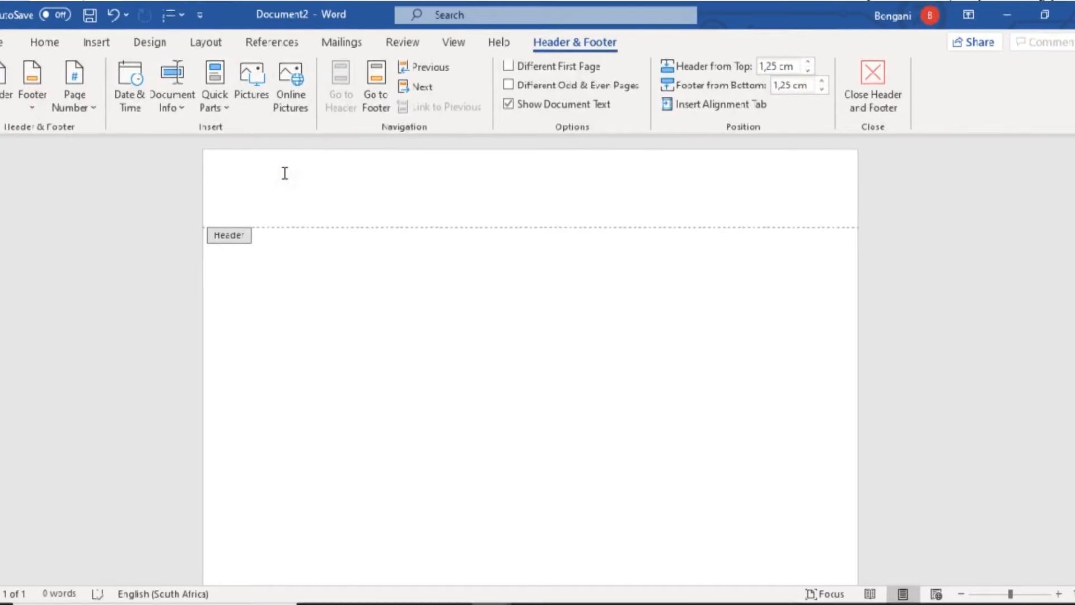
key(alt+Tab)
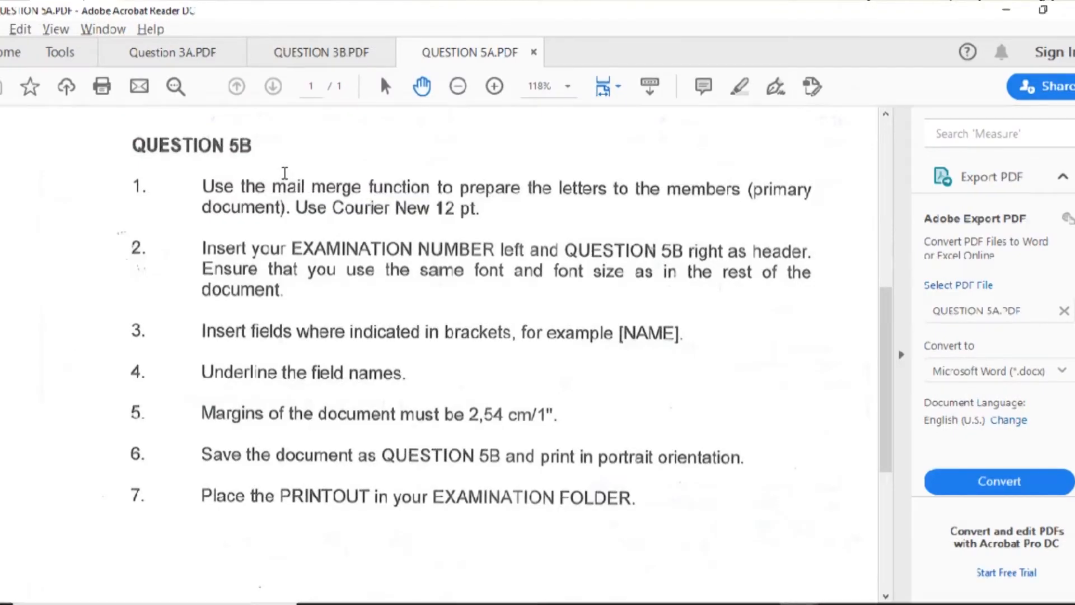
key(alt+Tab)
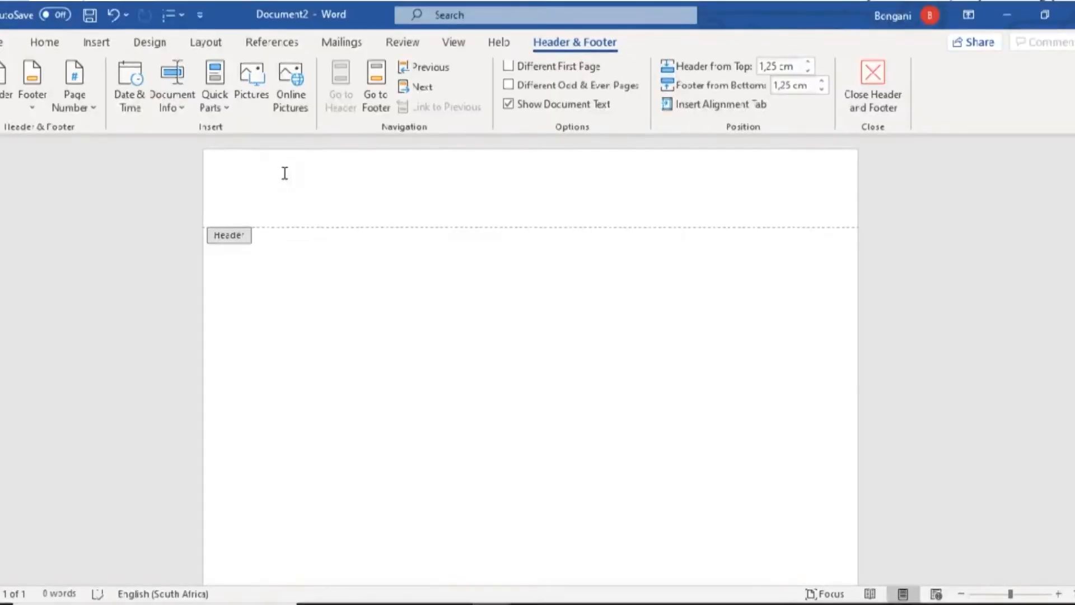
text(603)
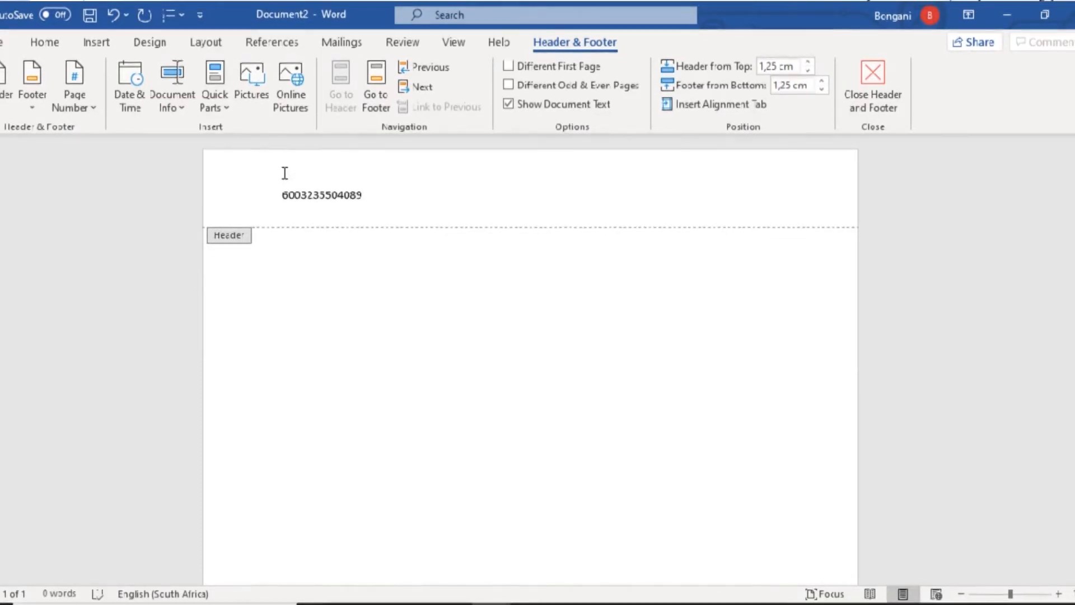
text(ESTION 5B)
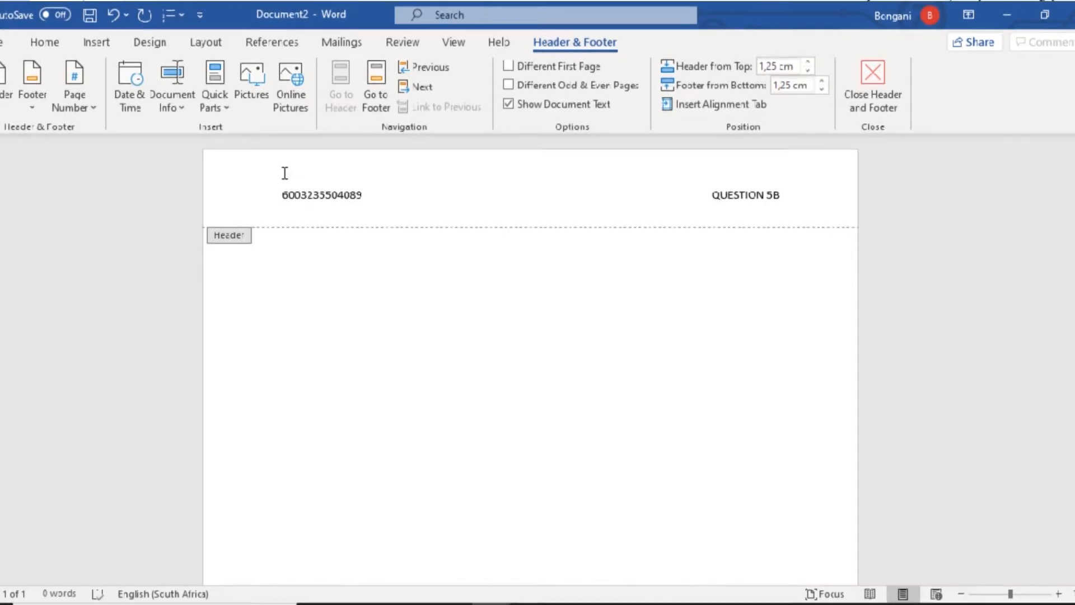
key(Escape)
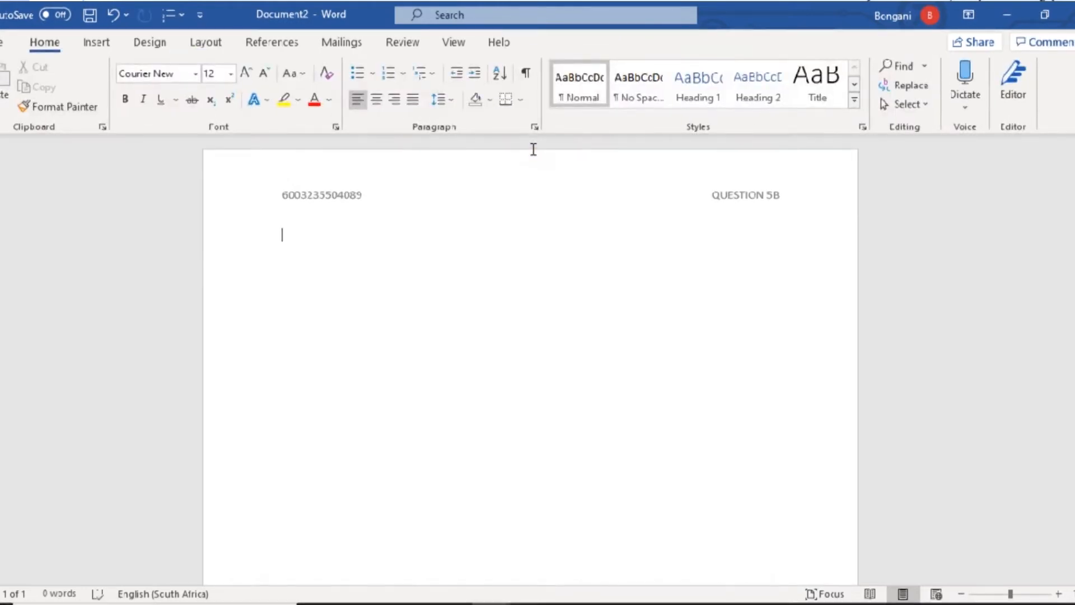
key(alt+Tab)
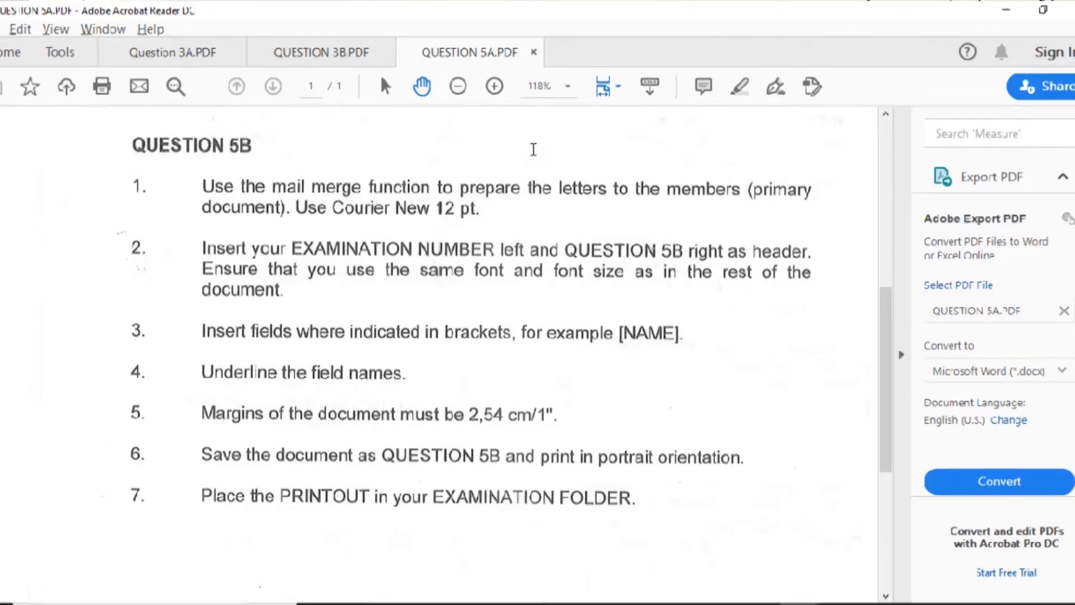
- Scroll QUESTION 5A.PDF down to the footer barcode at the page end
click(883, 373)
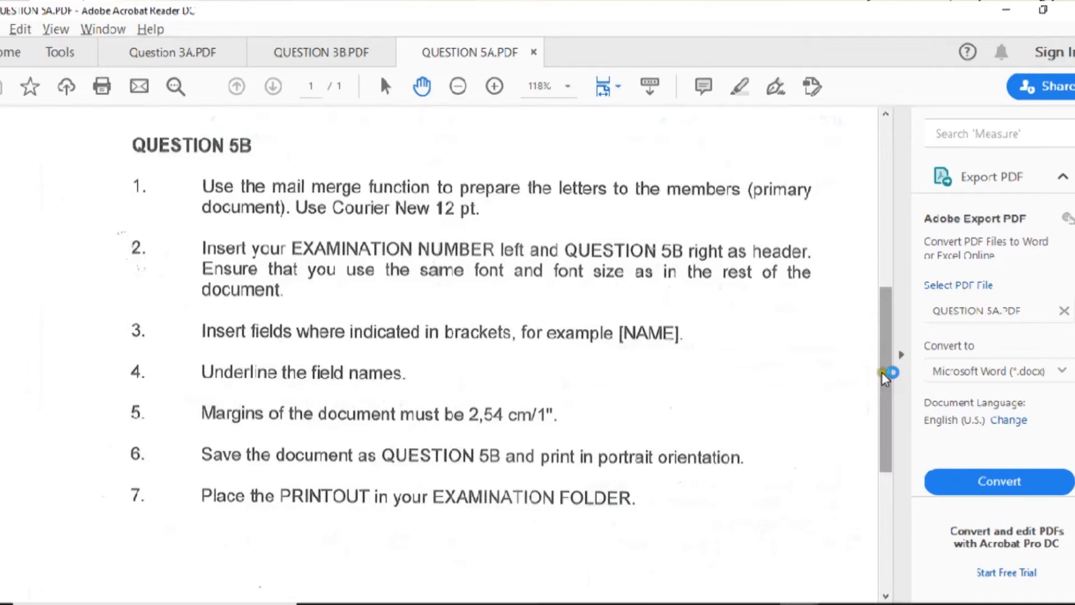
drag(883, 372, 894, 523)
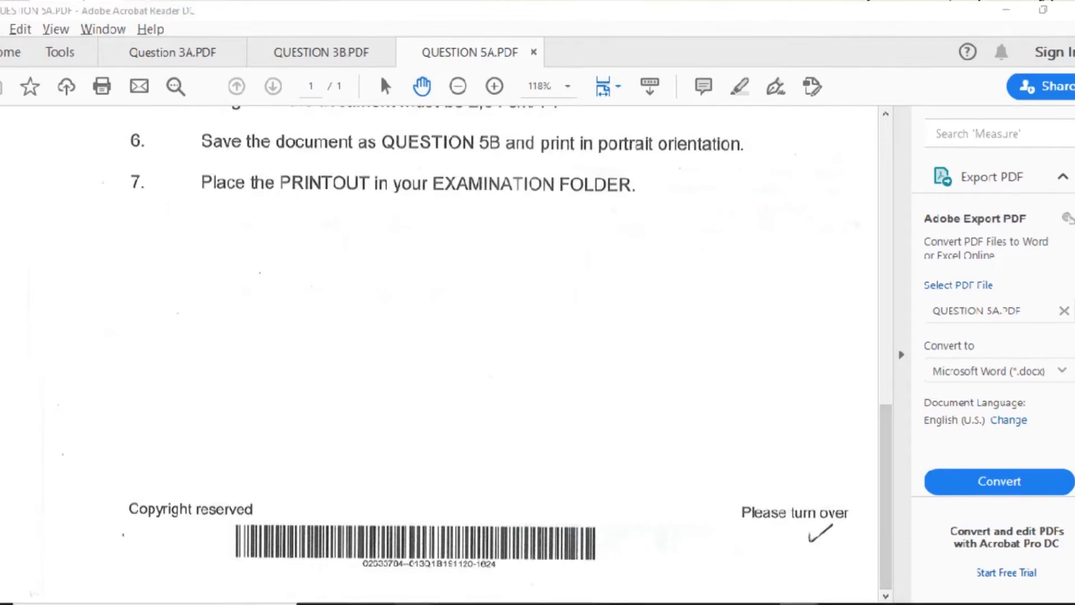
- Bring up the exam folder and open QUESTION 5B.PDF in Acrobat Reader
mouse_move(379, 602)
click(367, 568)
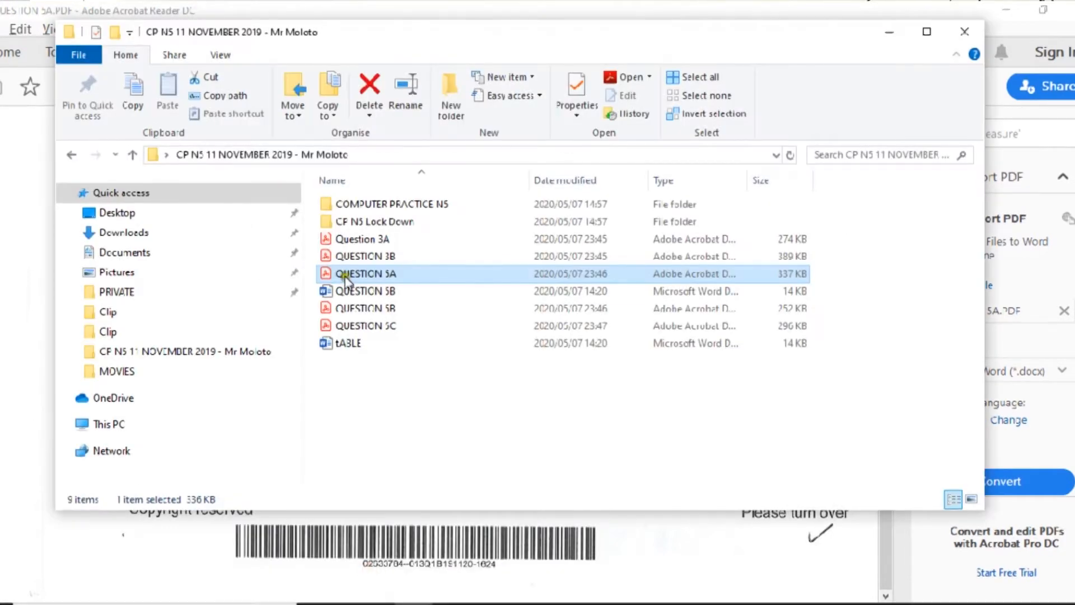
double_click(367, 307)
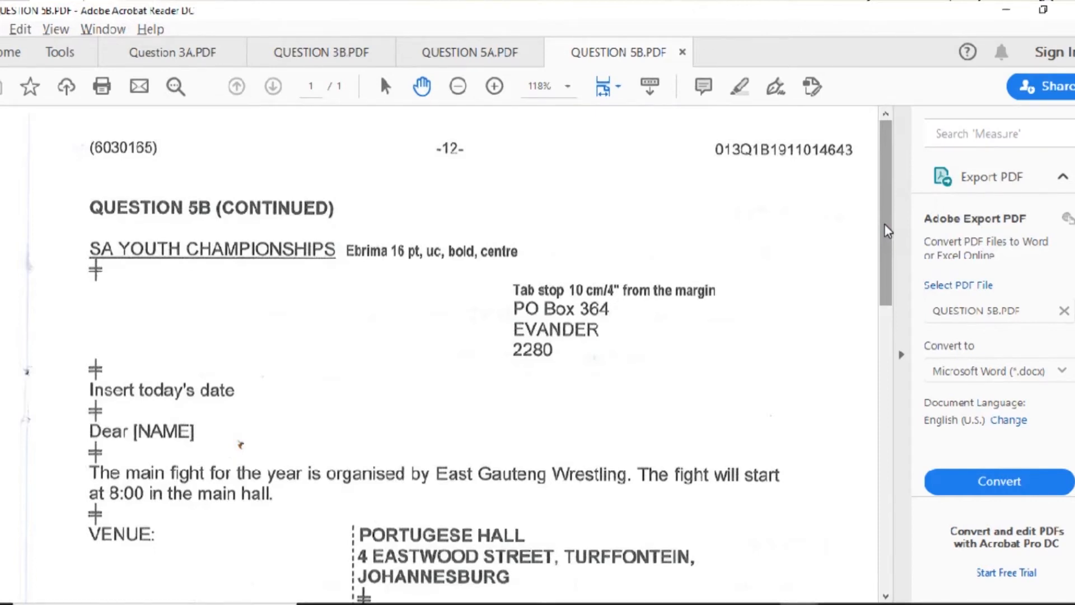
- Scroll to the DATE and fee fields, then open the QUESTION 5B Word document
click(884, 225)
drag(884, 226, 895, 294)
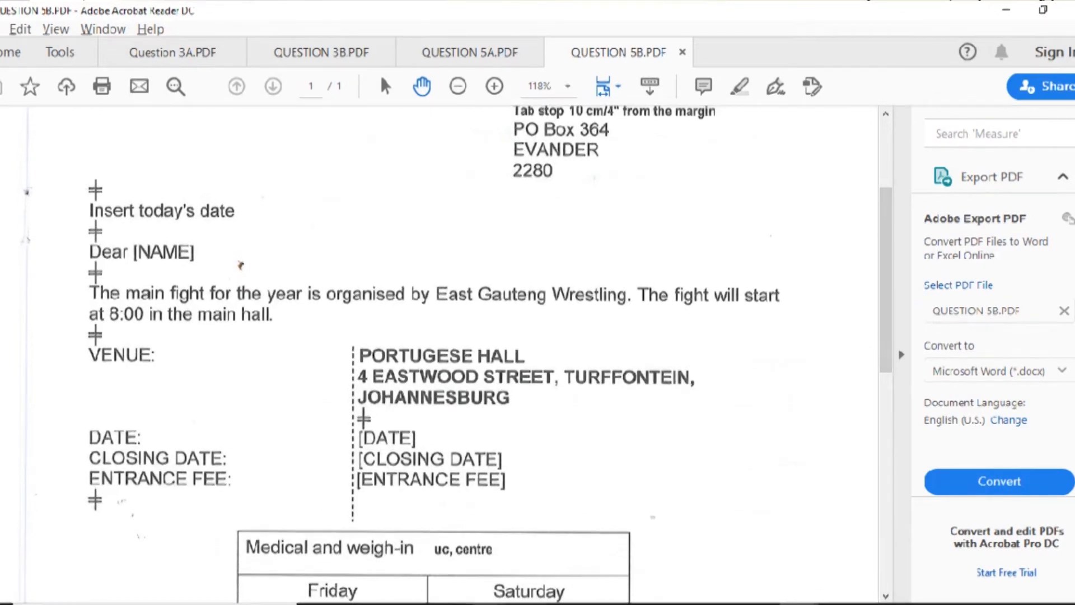
mouse_move(412, 603)
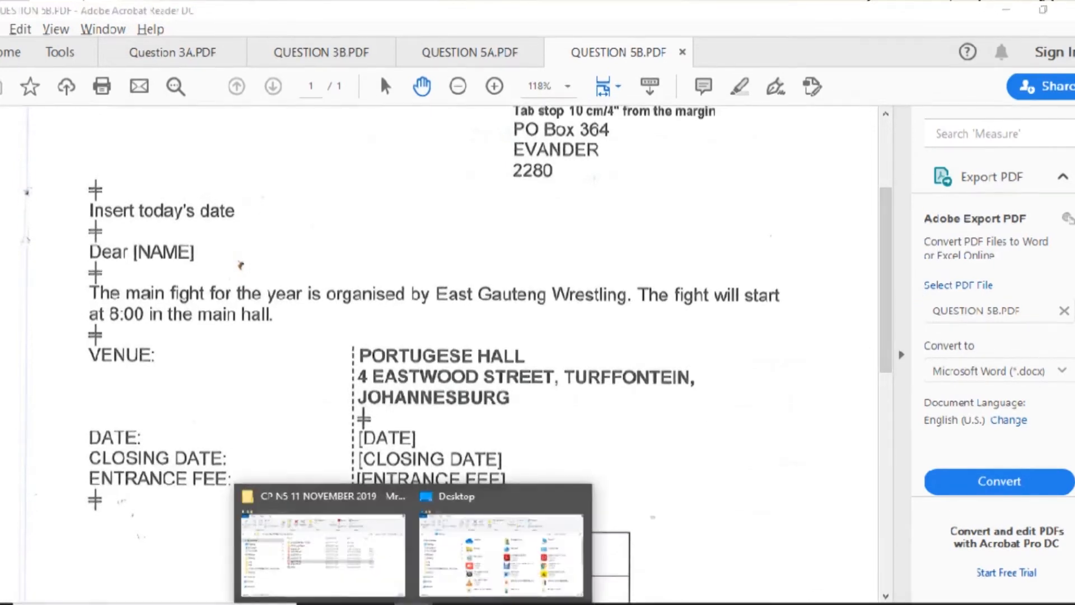
click(336, 561)
double_click(375, 293)
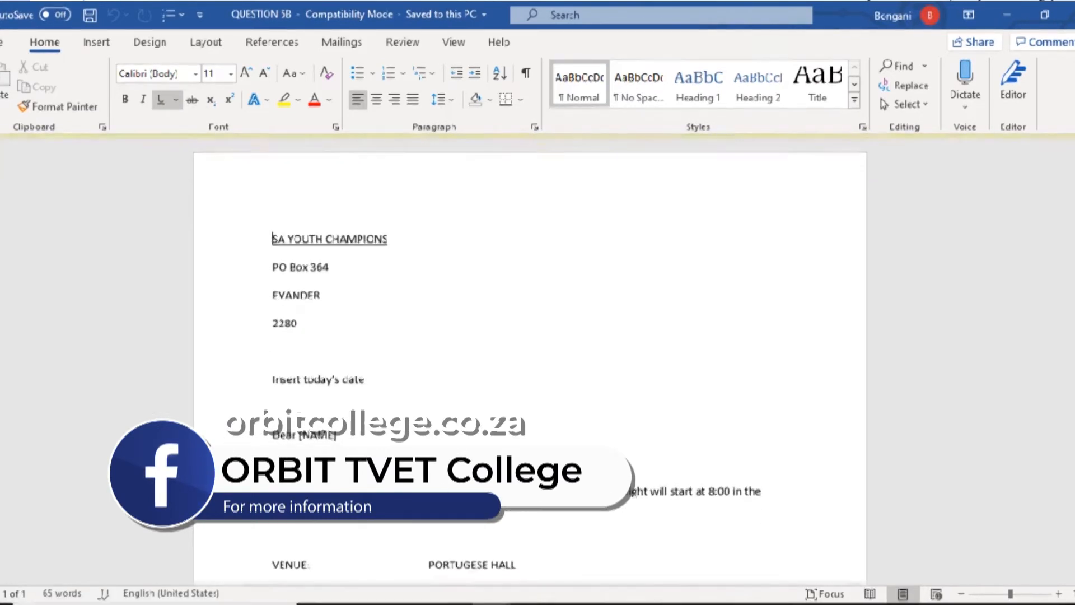
- Put the examination number at left and QUESTION 5A at right in the letter's header
double_click(541, 163)
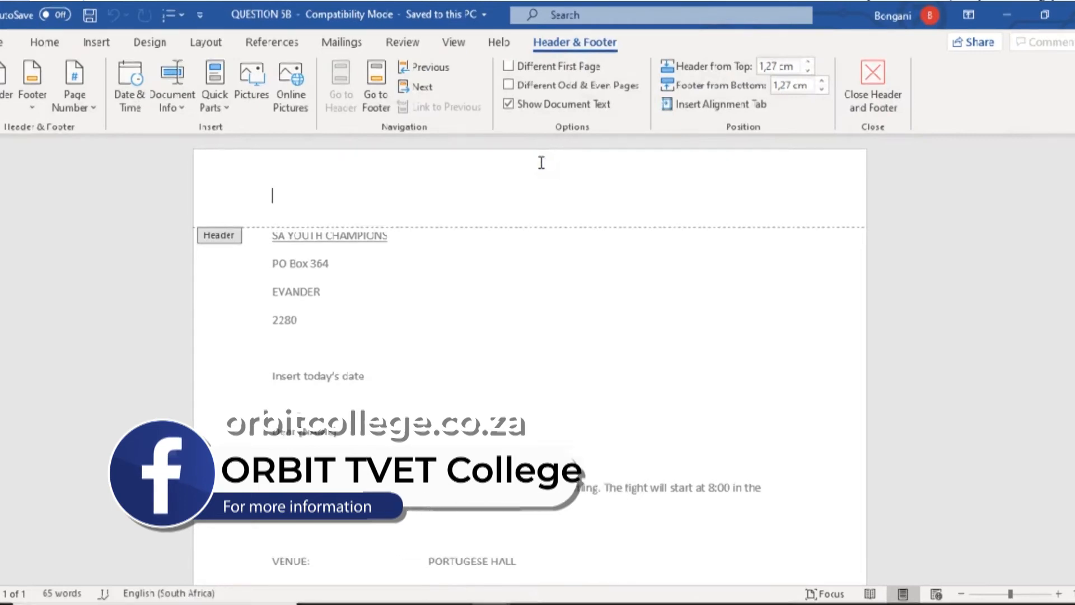
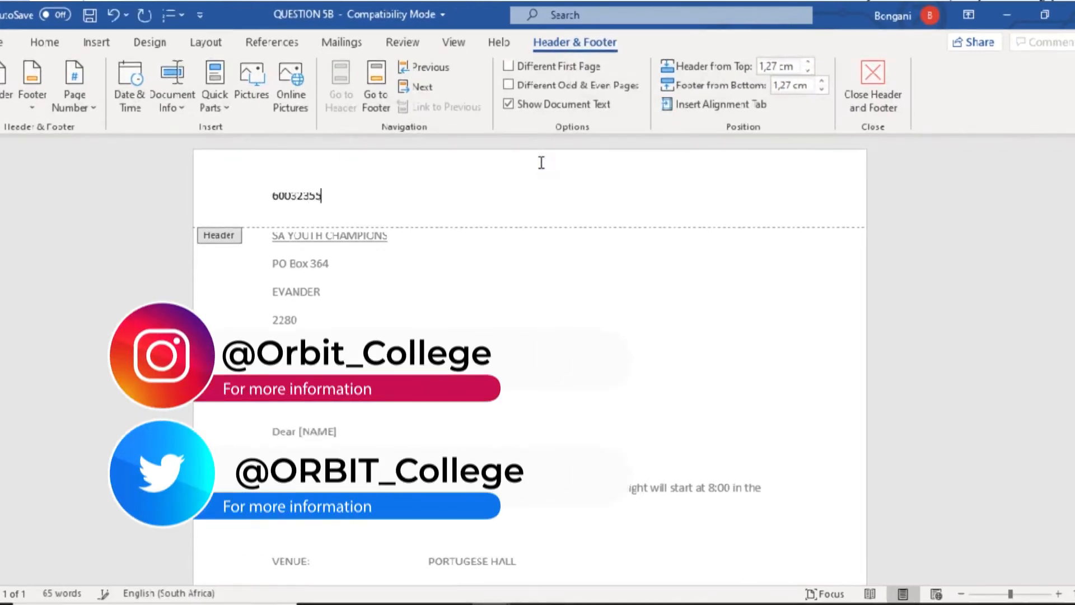
key(Tab)
key(Tab)
text(QUESTION 5A)
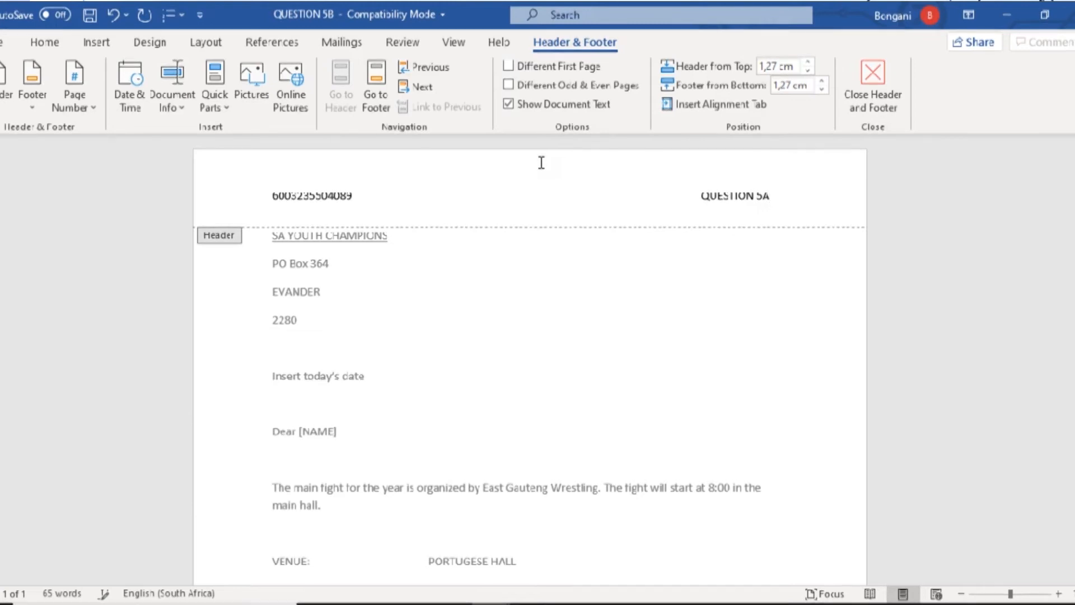
key(Escape)
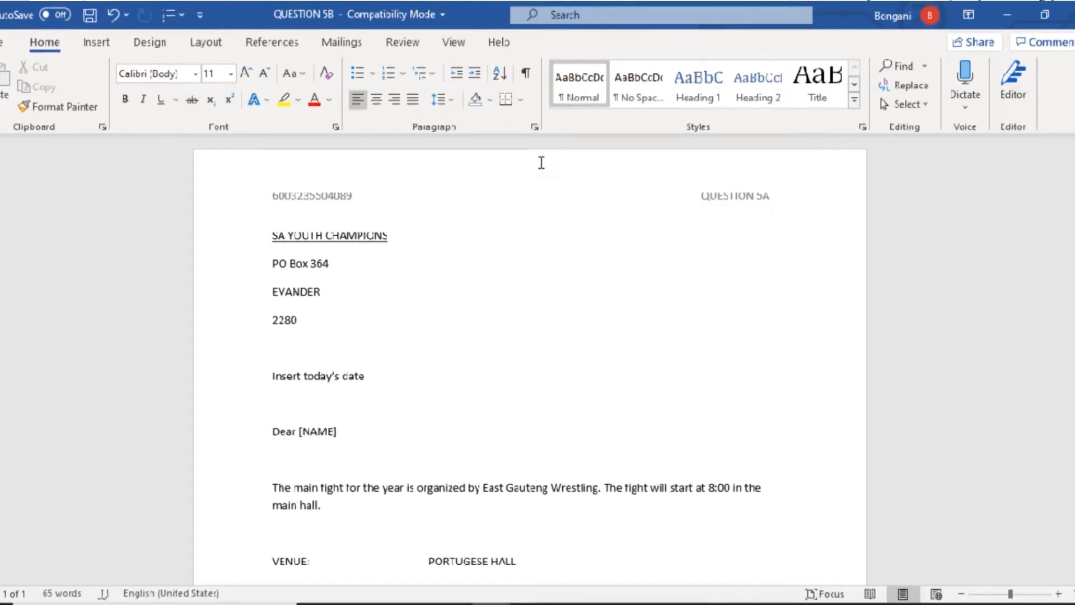
key(alt+Tab)
key(alt+Tab)
key(alt+Tab)
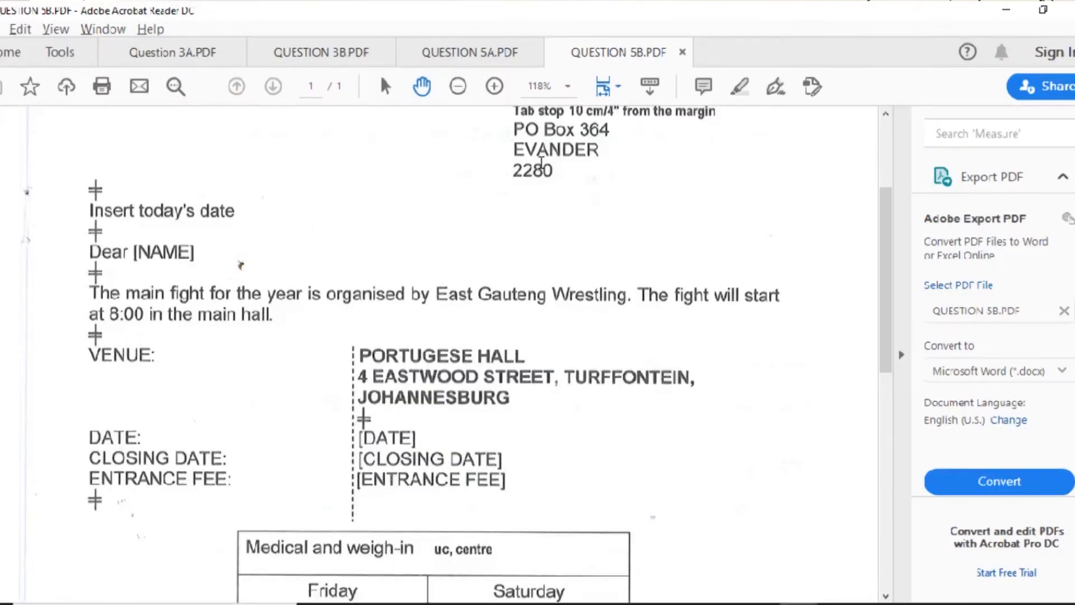
- Scroll through the QUESTION 5B and QUESTION 5A PDF instructions
drag(886, 304, 883, 239)
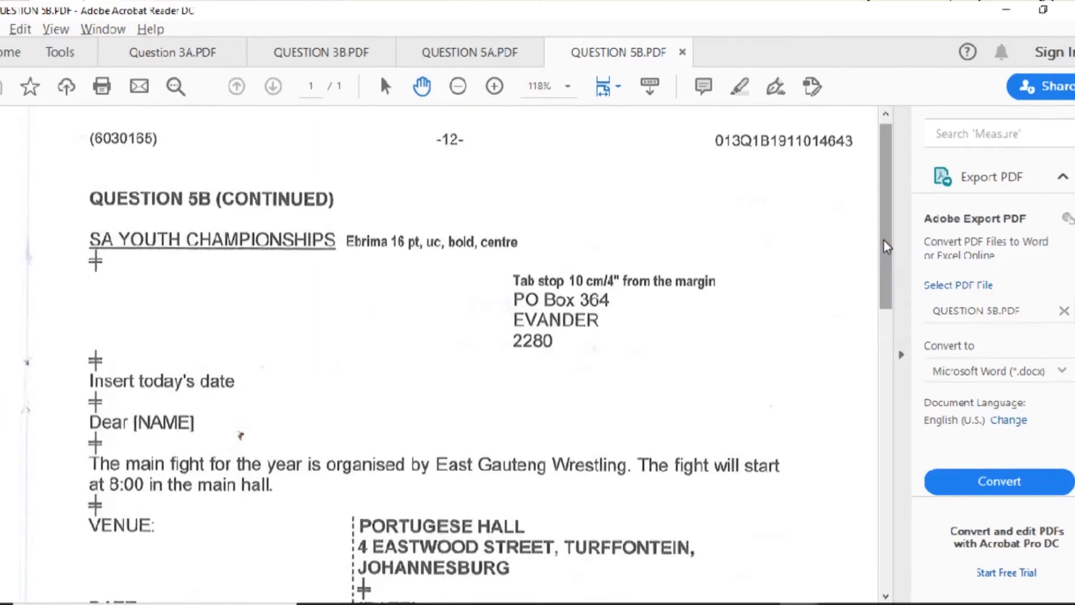
key(alt+Tab)
key(alt+Tab)
key(alt+Tab)
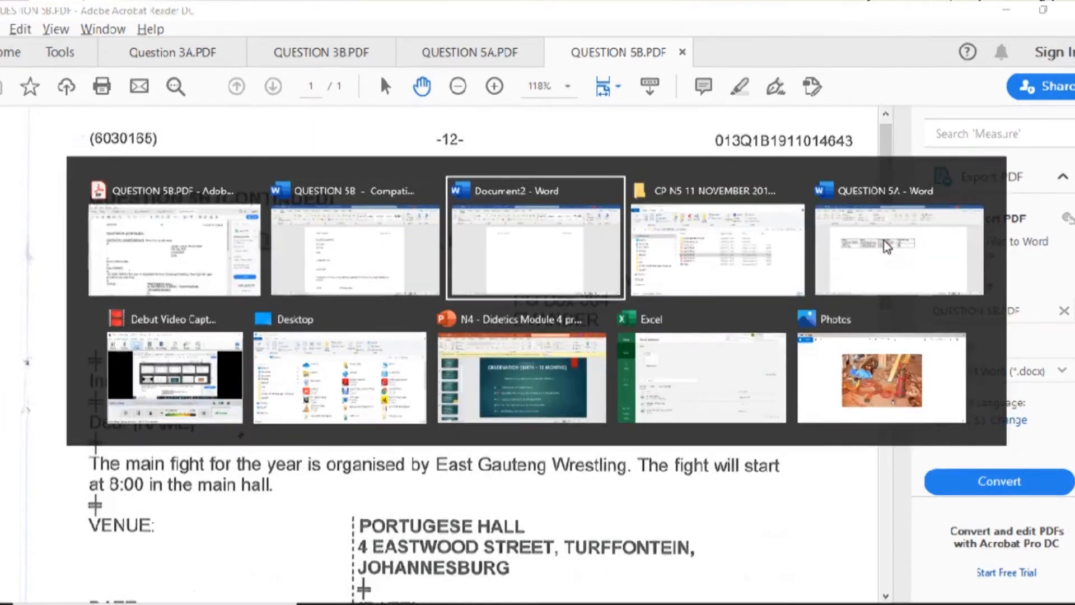
key(alt+Tab)
key(alt+Tab)
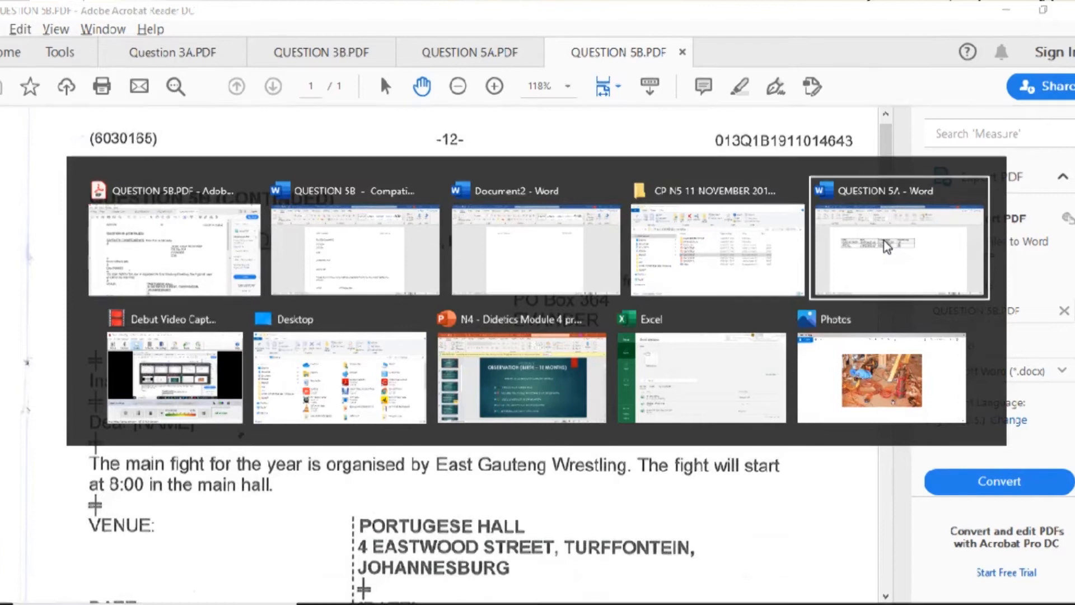
key(alt+Tab)
key(alt+Tab)
key(alt+Tab)
key(alt+Tab)
key(alt+Tab)
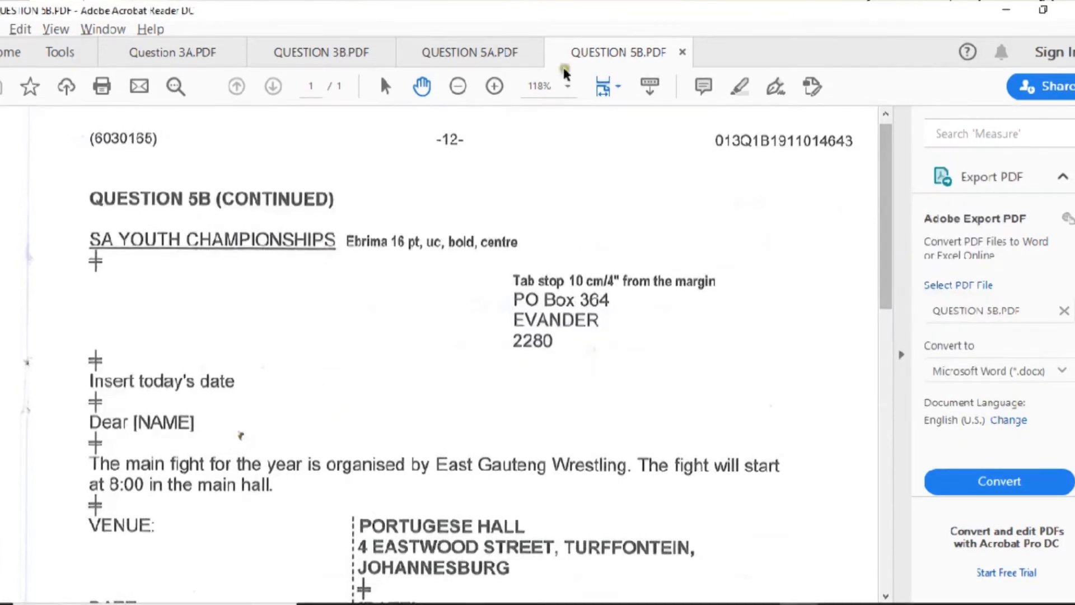
click(452, 49)
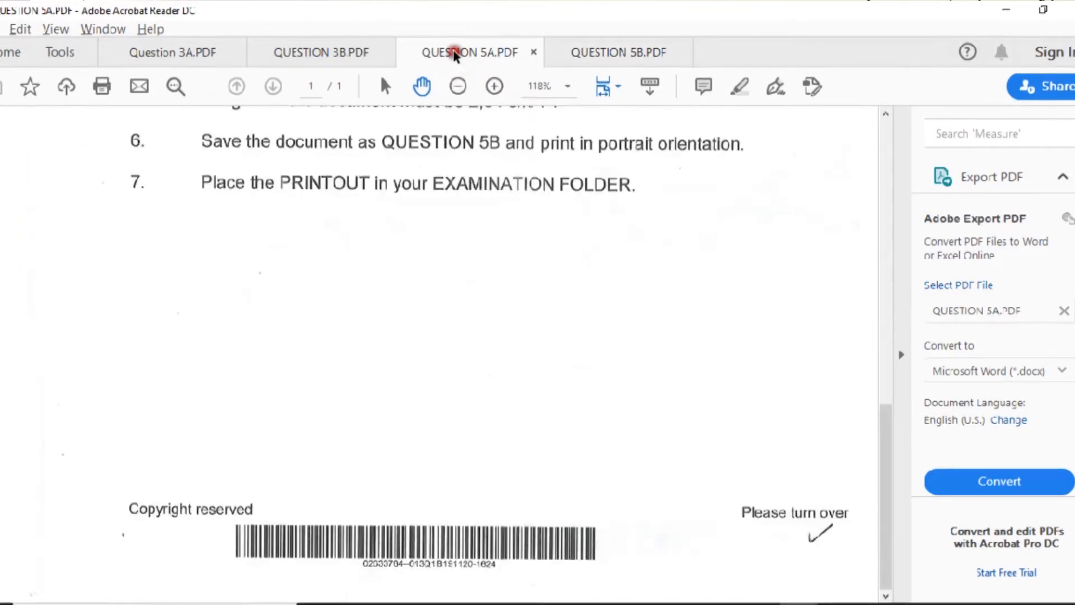
drag(884, 448, 891, 294)
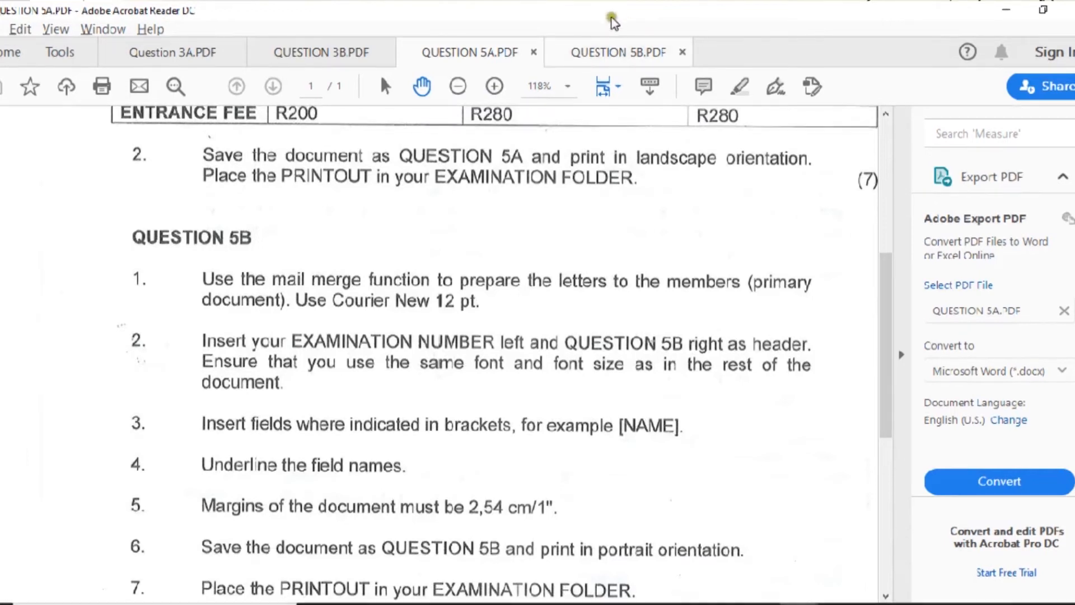
- Review the QUESTION 5B.PDF letter again, then return to the Word letter
click(599, 54)
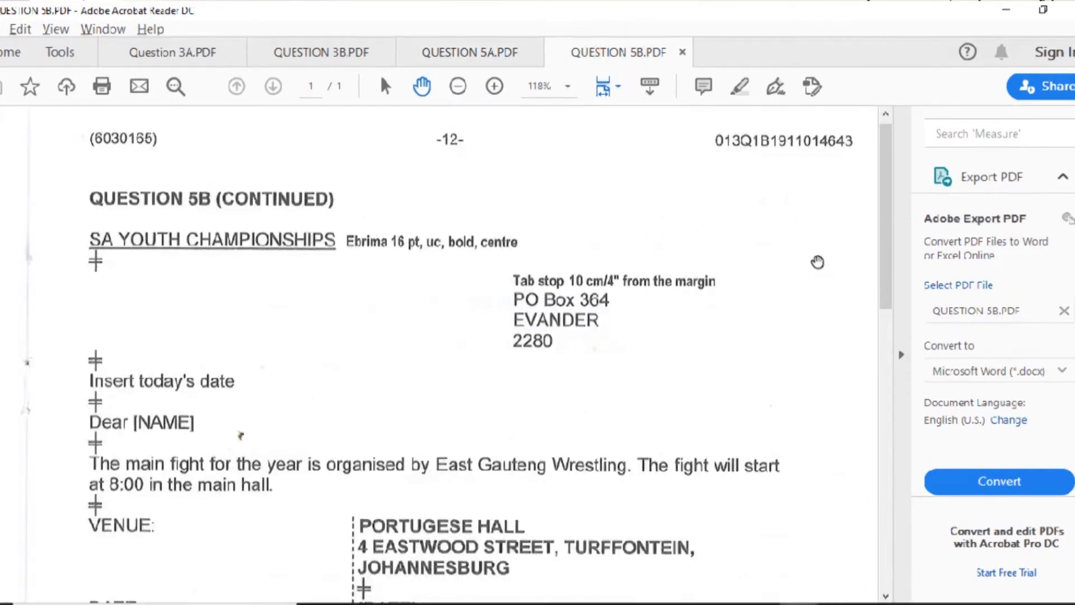
drag(890, 262, 893, 306)
click(144, 297)
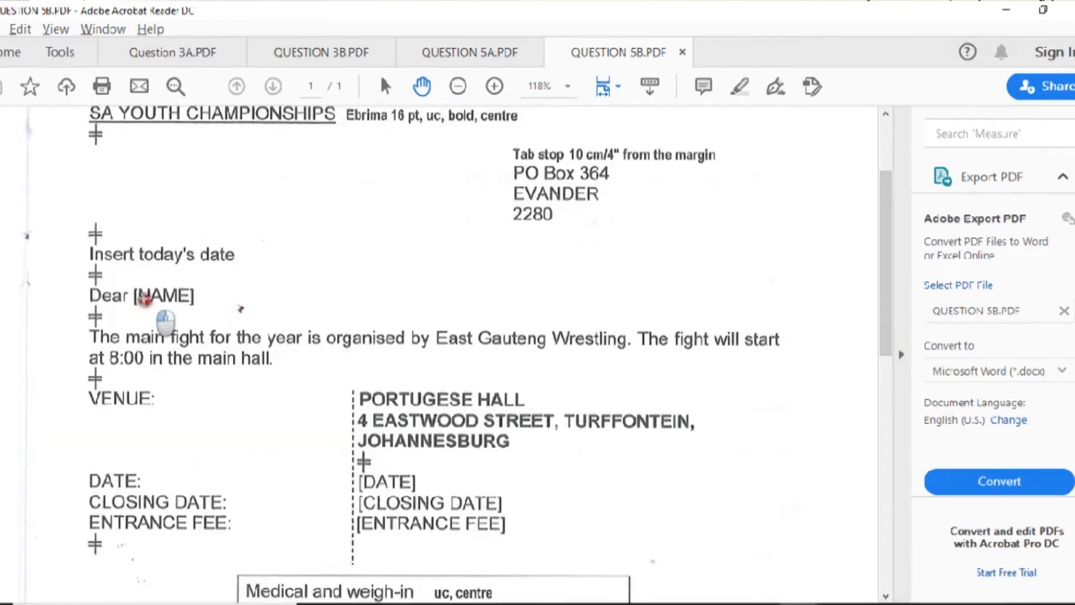
click(145, 295)
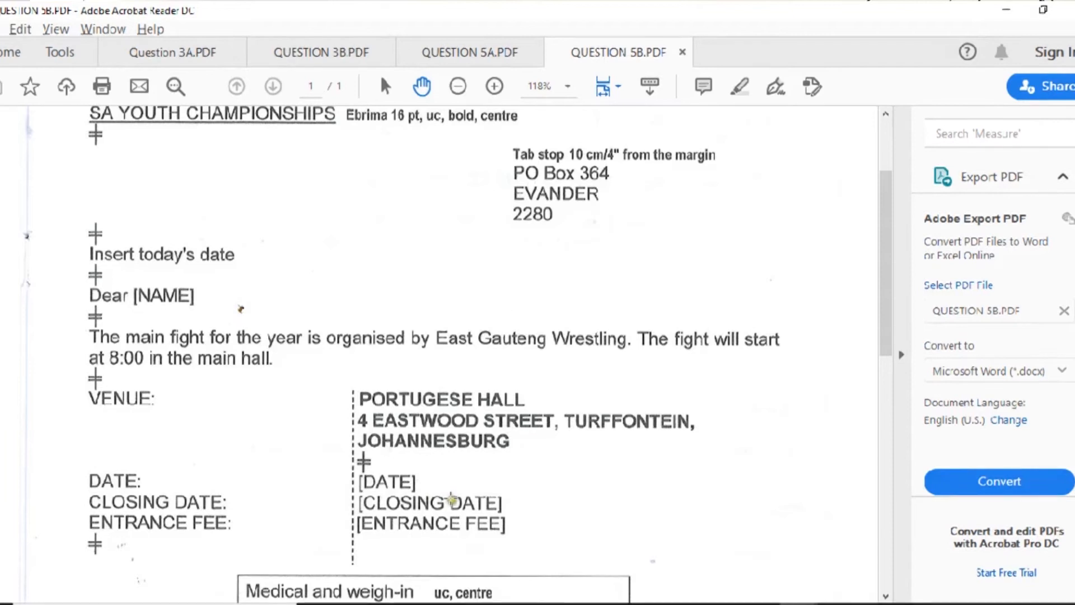
click(449, 521)
click(449, 521)
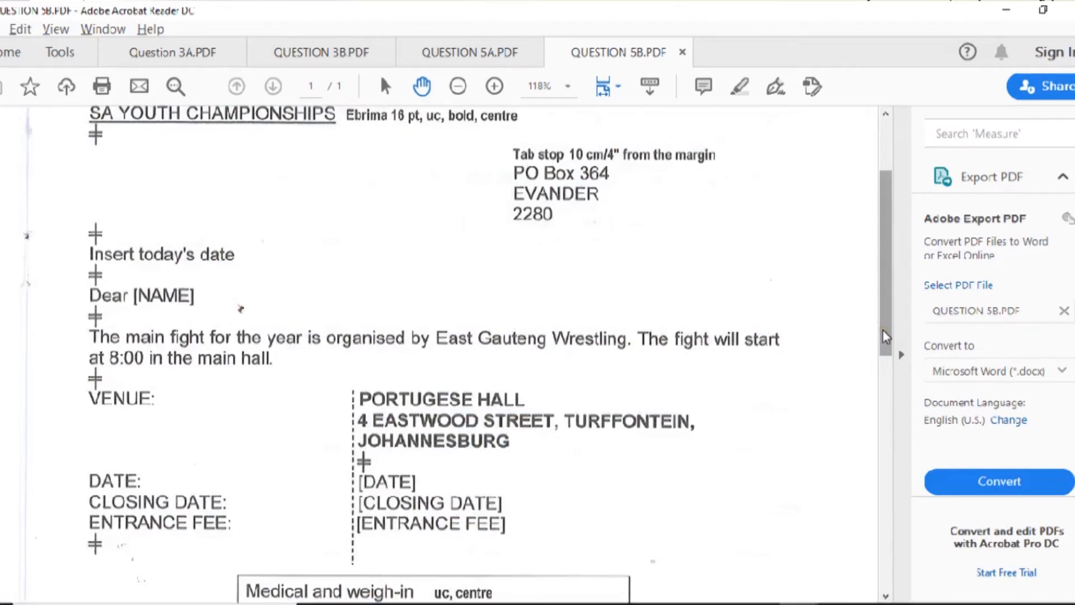
drag(885, 336, 884, 320)
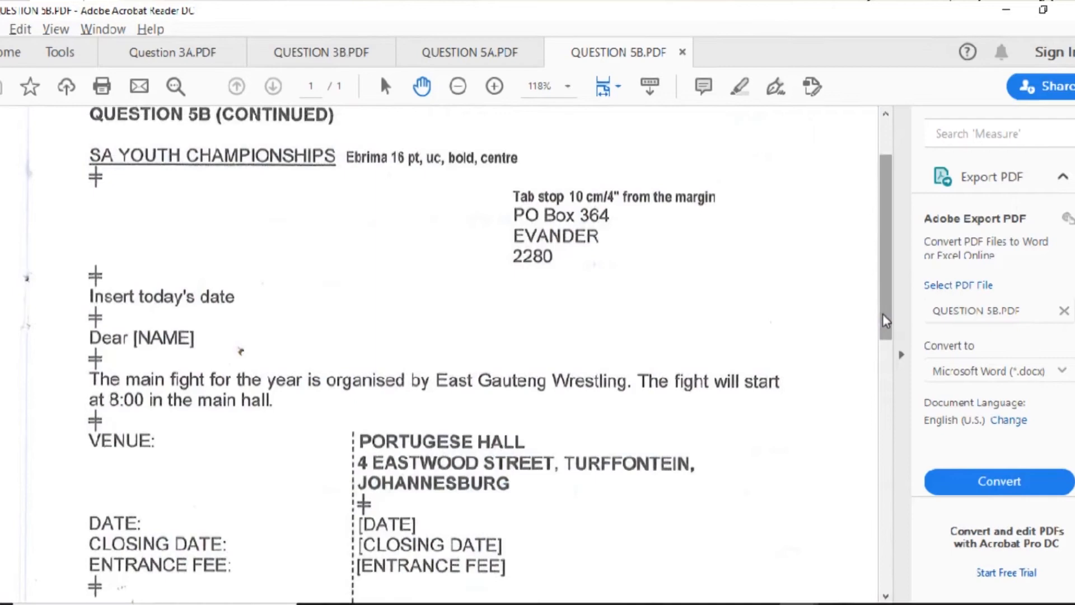
key(alt+Tab)
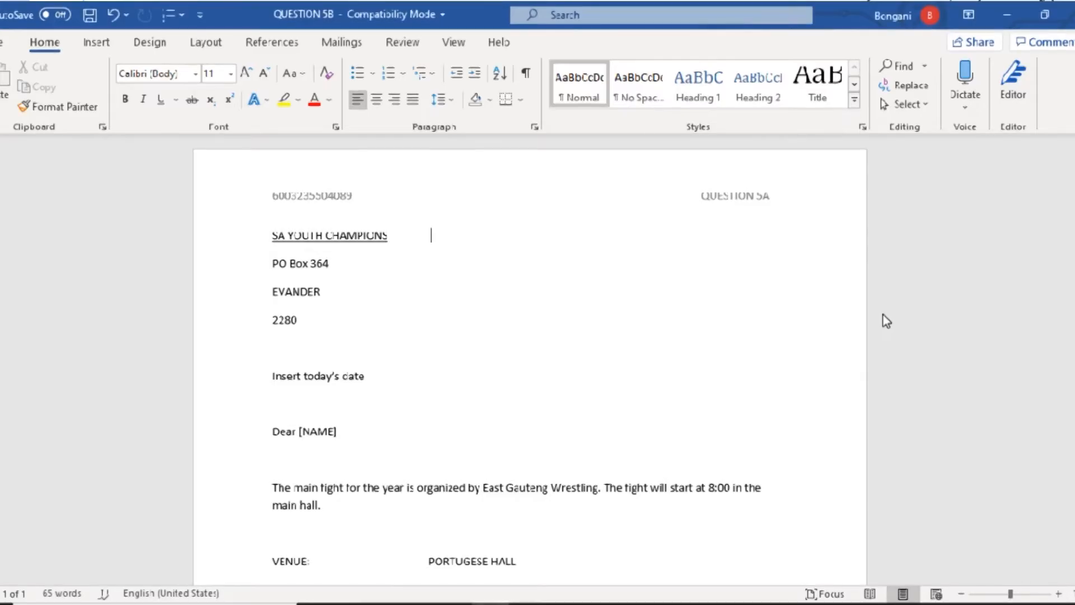
- Delete the [NAME] placeholder after Dear and bring up the Mailings Select Recipients choices
click(348, 430)
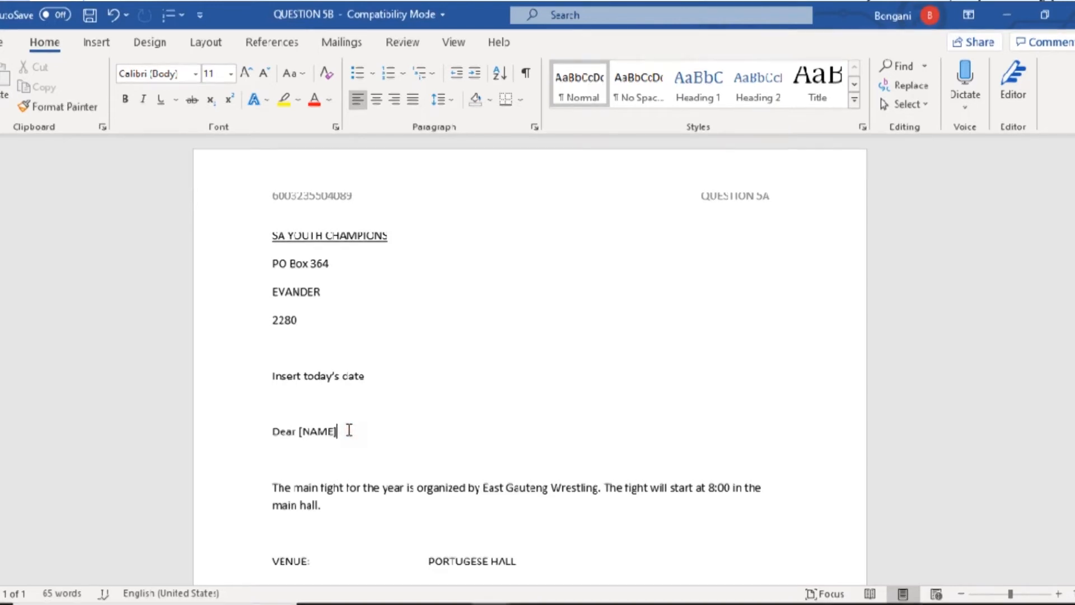
key(BackSpace)
key(BackSpace)
key(BackSpace)
key(BackSpace)
key(BackSpace)
key(BackSpace)
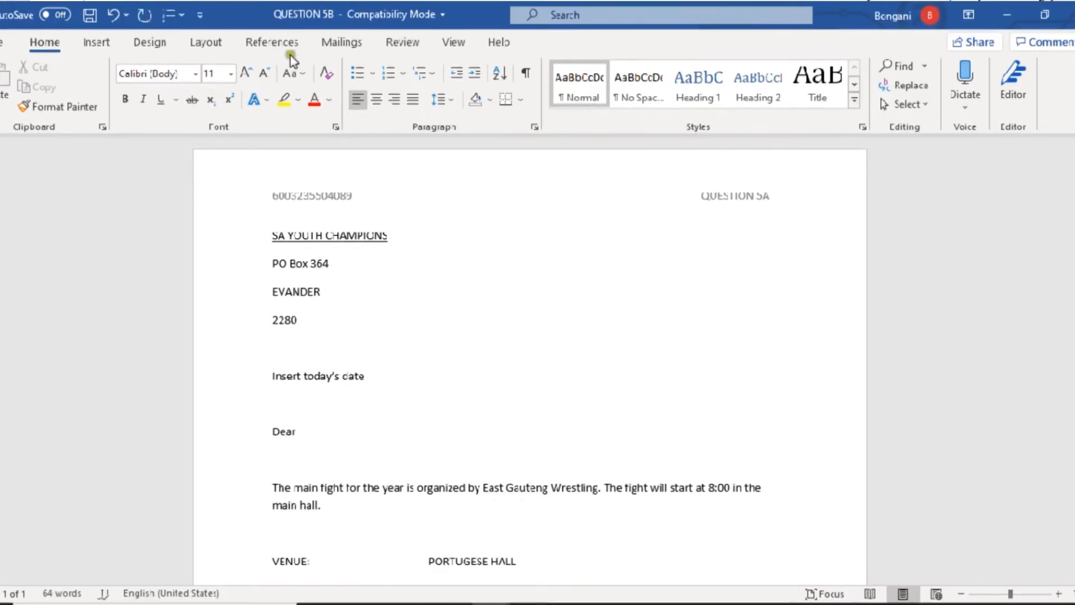
click(342, 43)
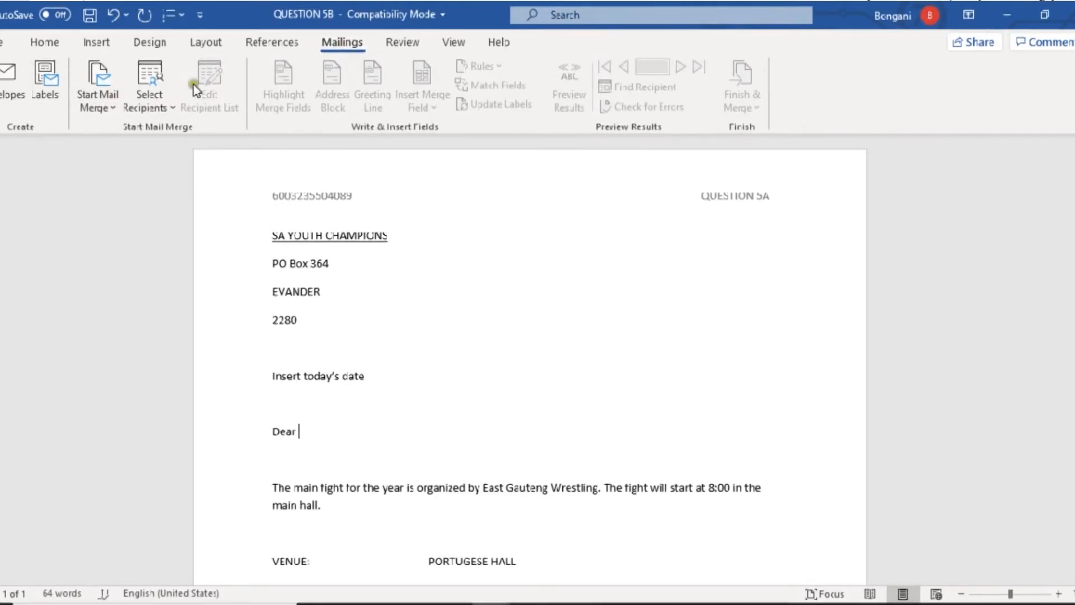
click(154, 111)
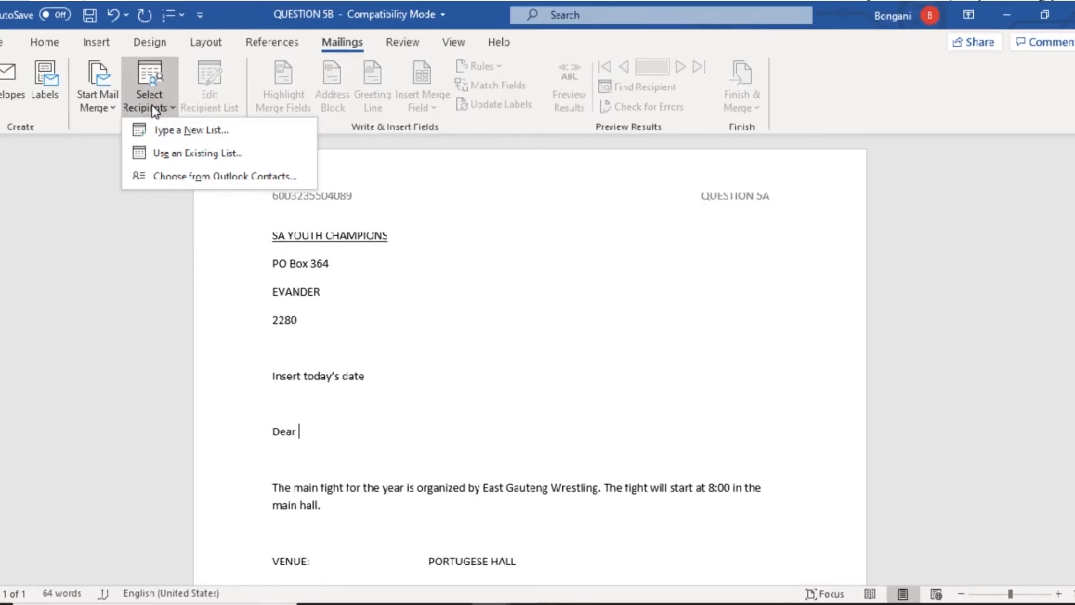
- Use the existing QUESTION 5A file in Documents as the recipient list
click(181, 157)
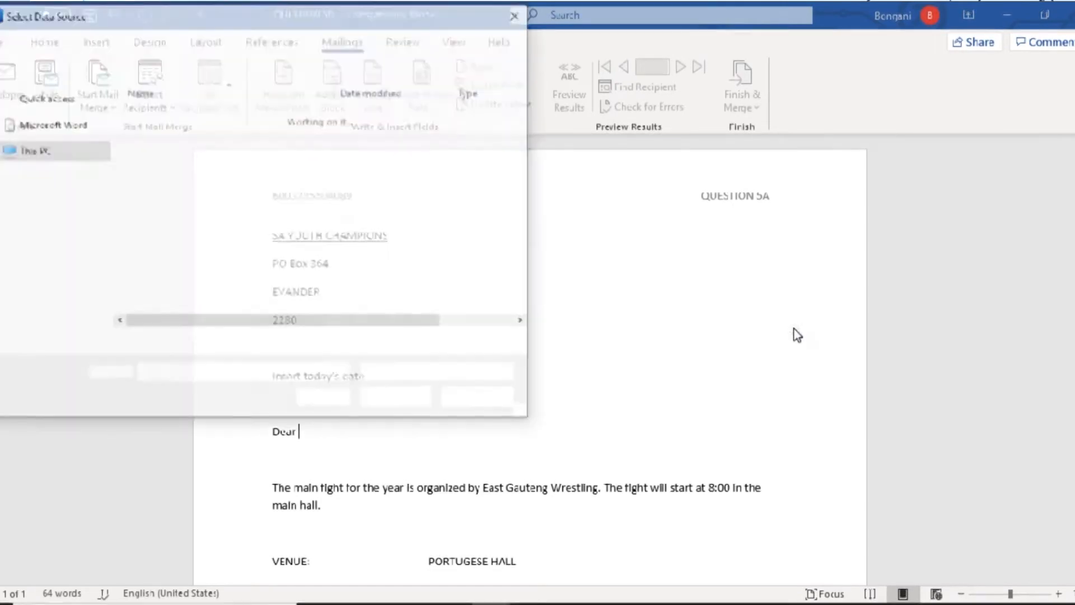
drag(101, 206, 79, 157)
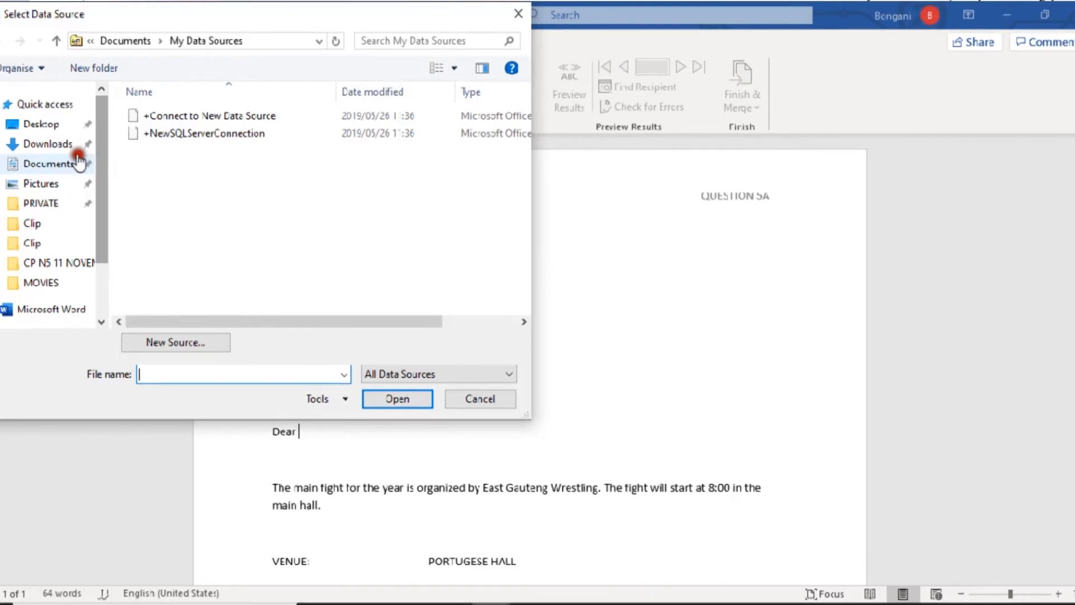
click(64, 164)
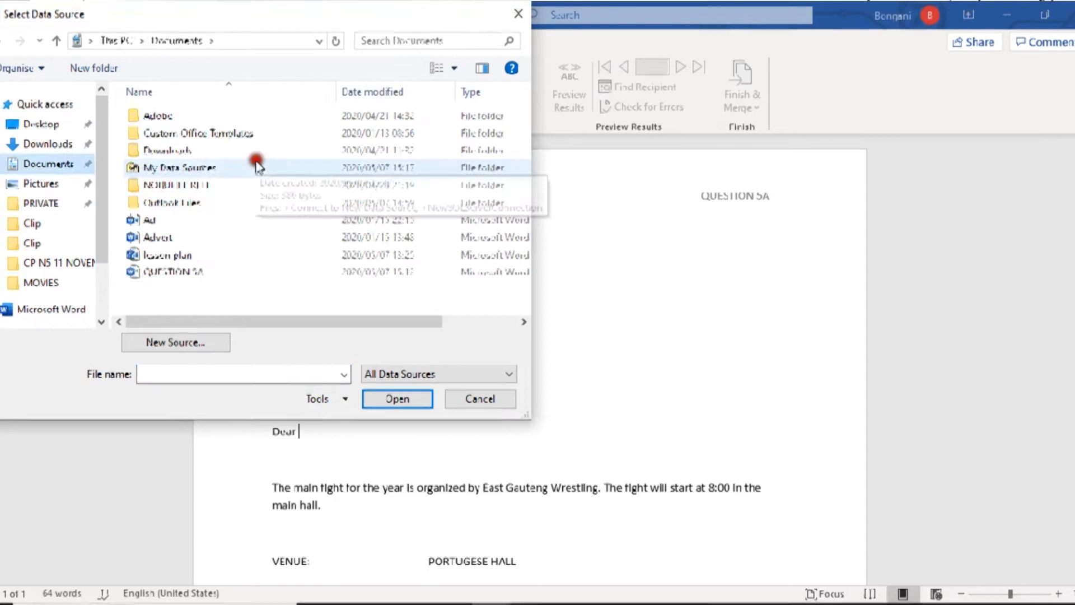
click(184, 272)
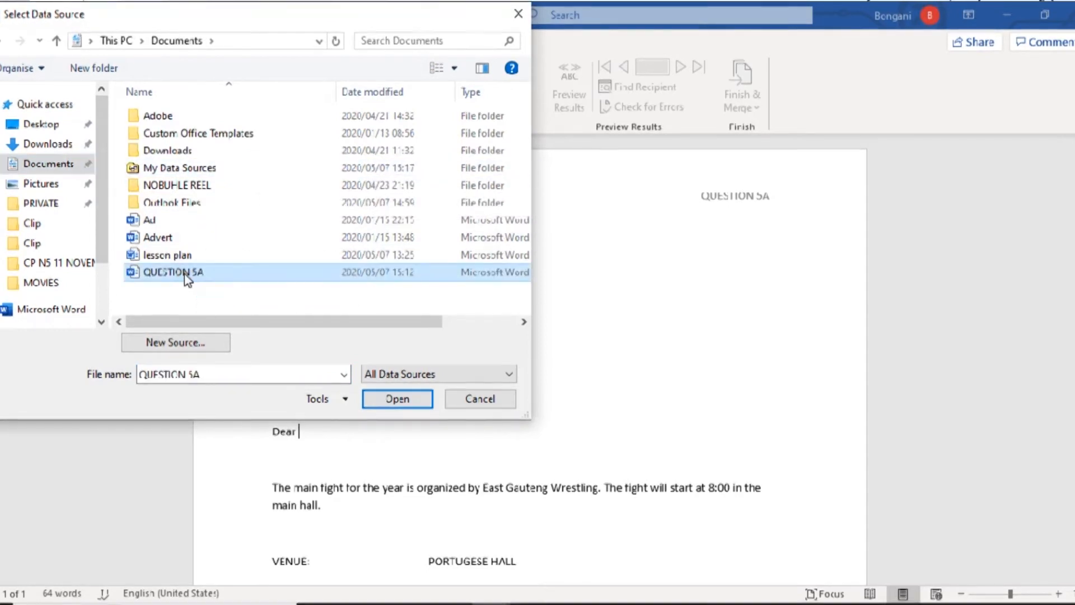
click(395, 398)
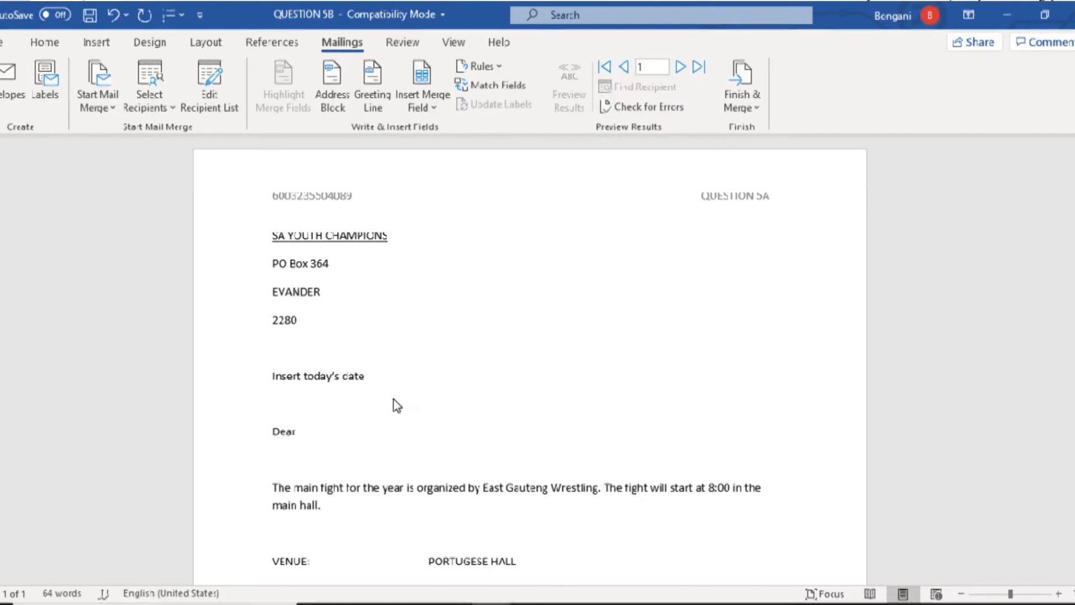
- Insert the «NAME» merge field after Dear and check it in the greeting
click(430, 108)
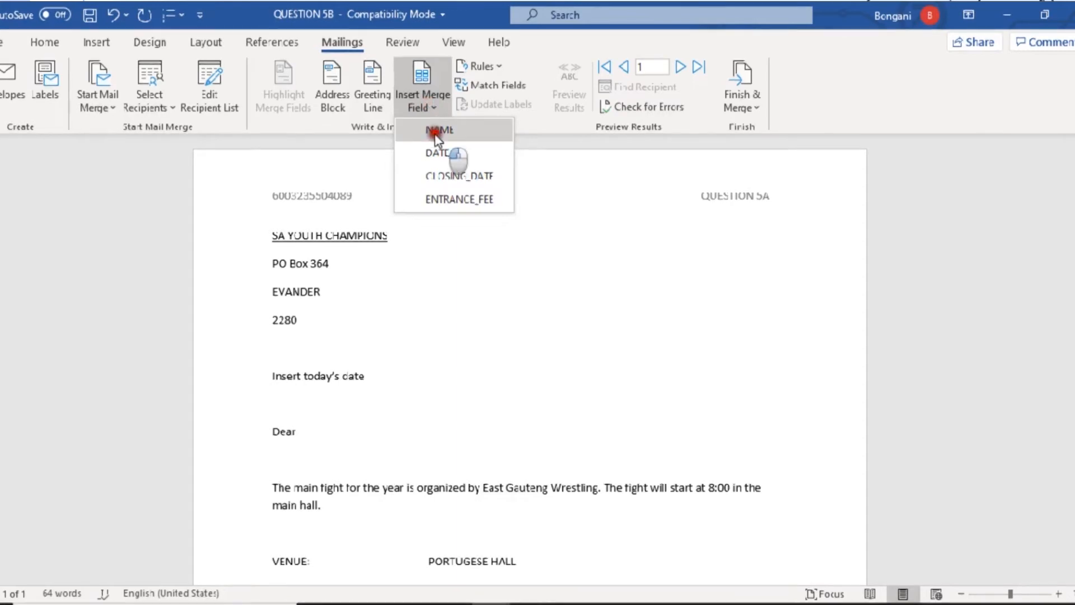
click(433, 132)
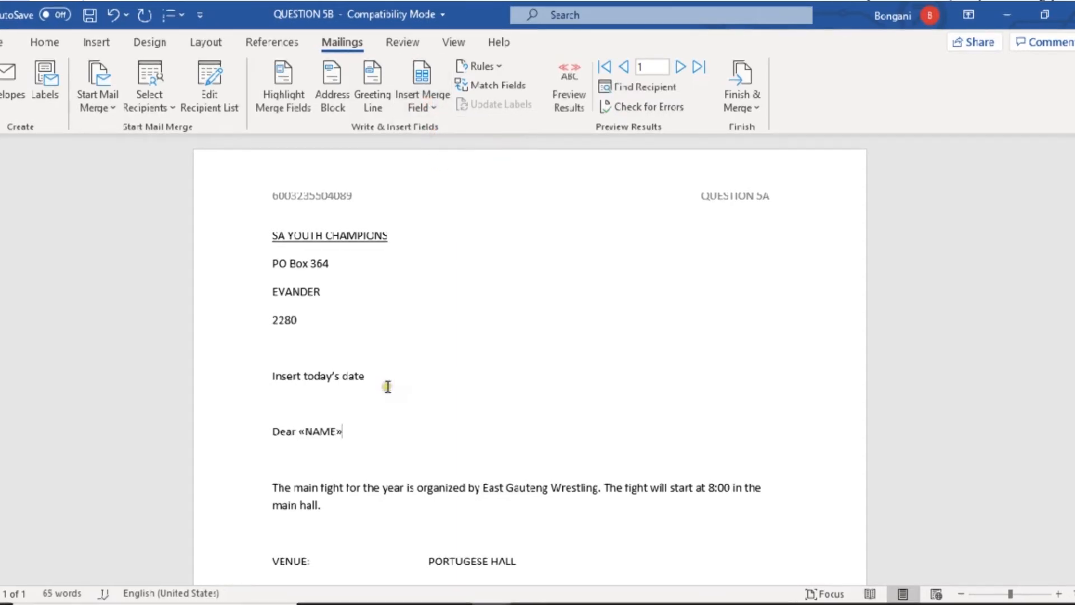
click(325, 429)
drag(324, 427, 298, 429)
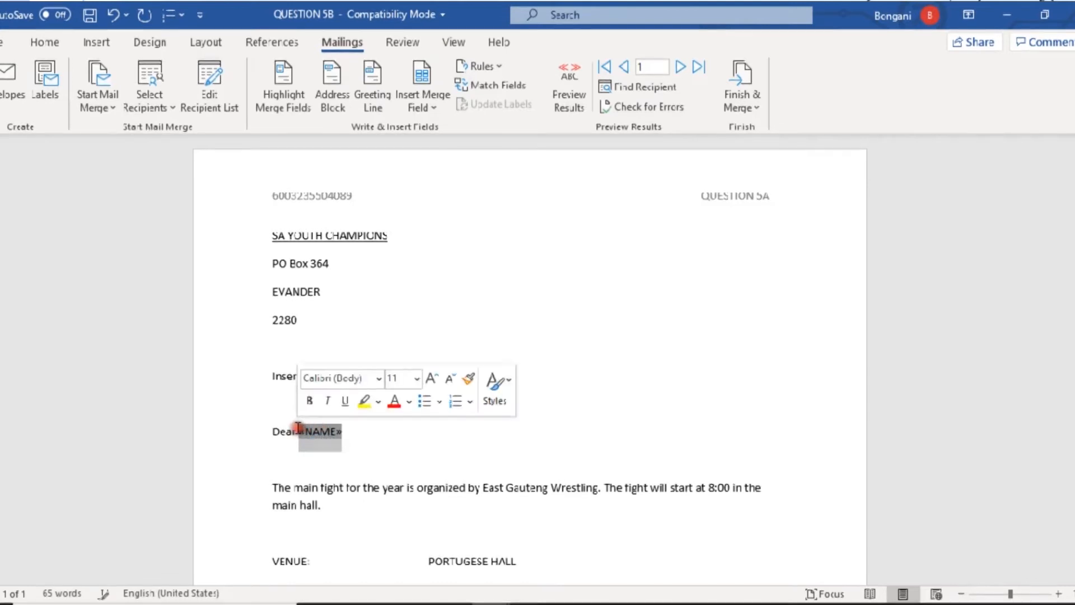
click(361, 437)
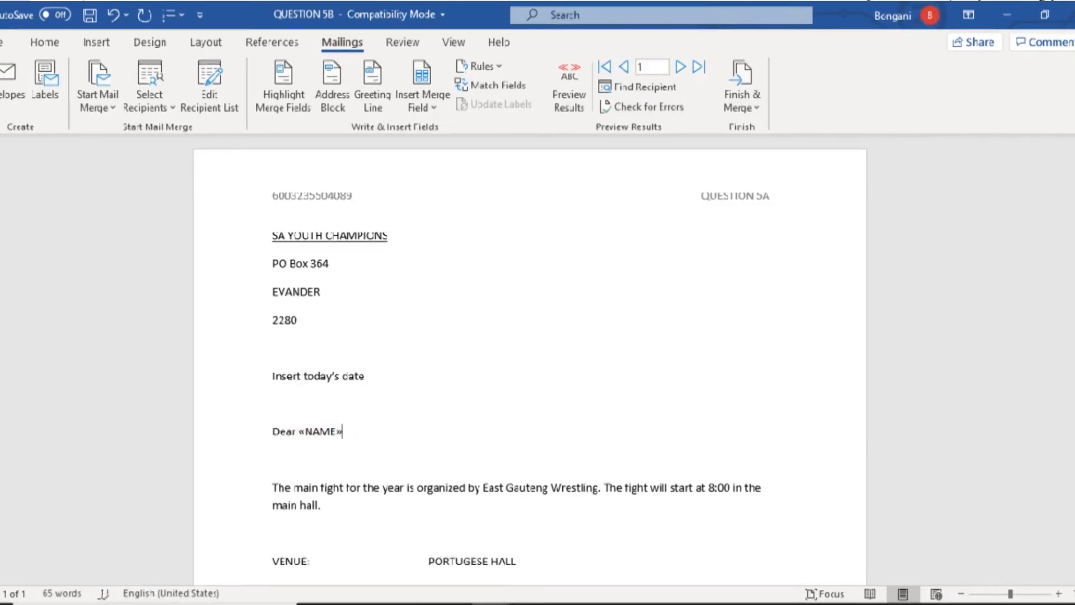
scroll(529, 358, down, 5)
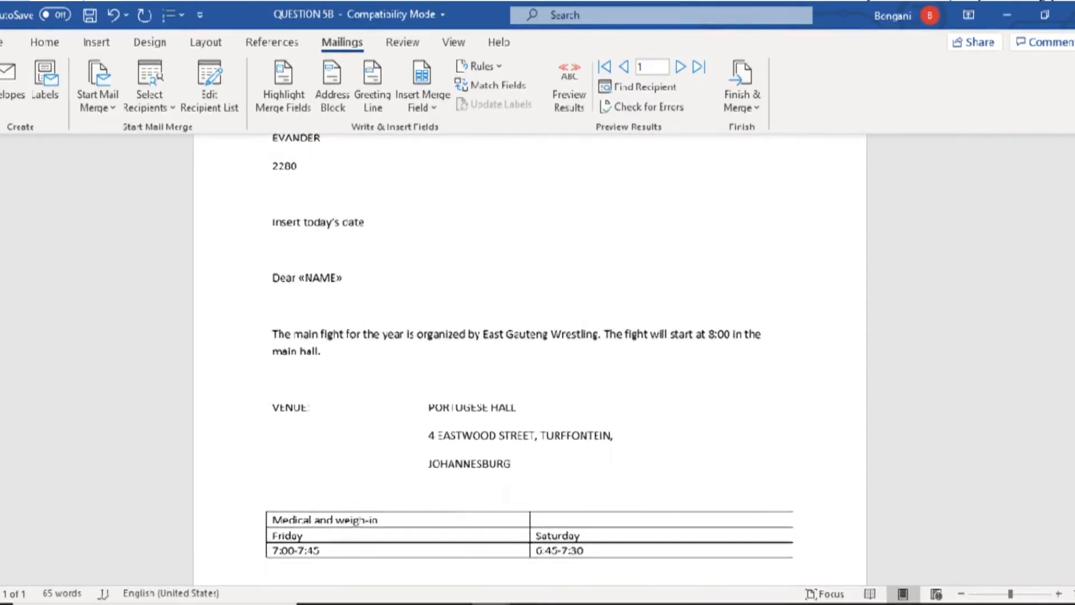
- Start a new line below JOHANNESBURG, checking the QUESTION 5B PDF for reference
scroll(530, 358, down, 1)
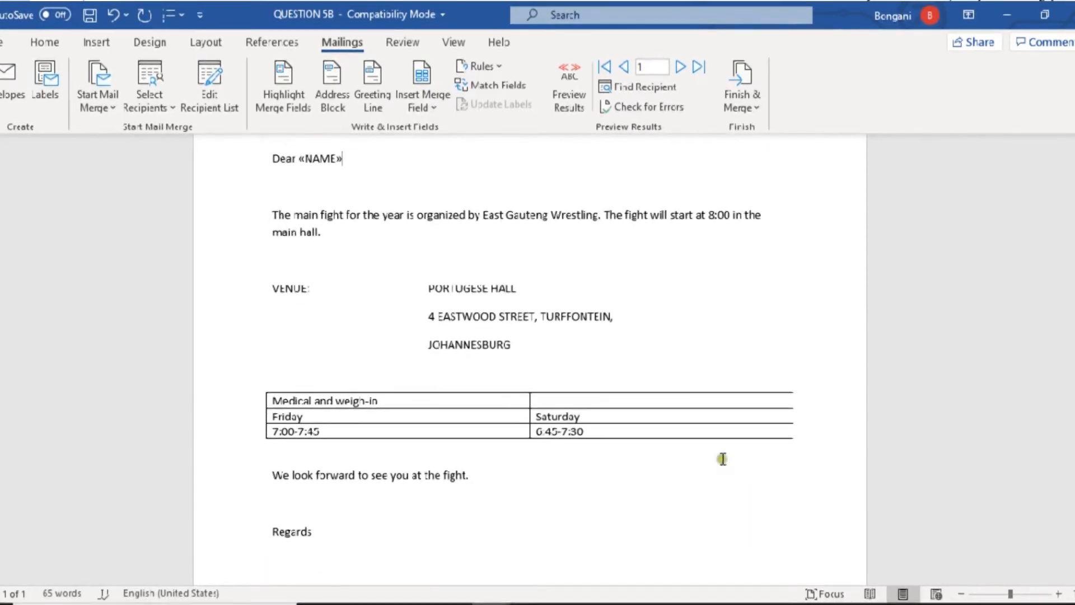
click(524, 339)
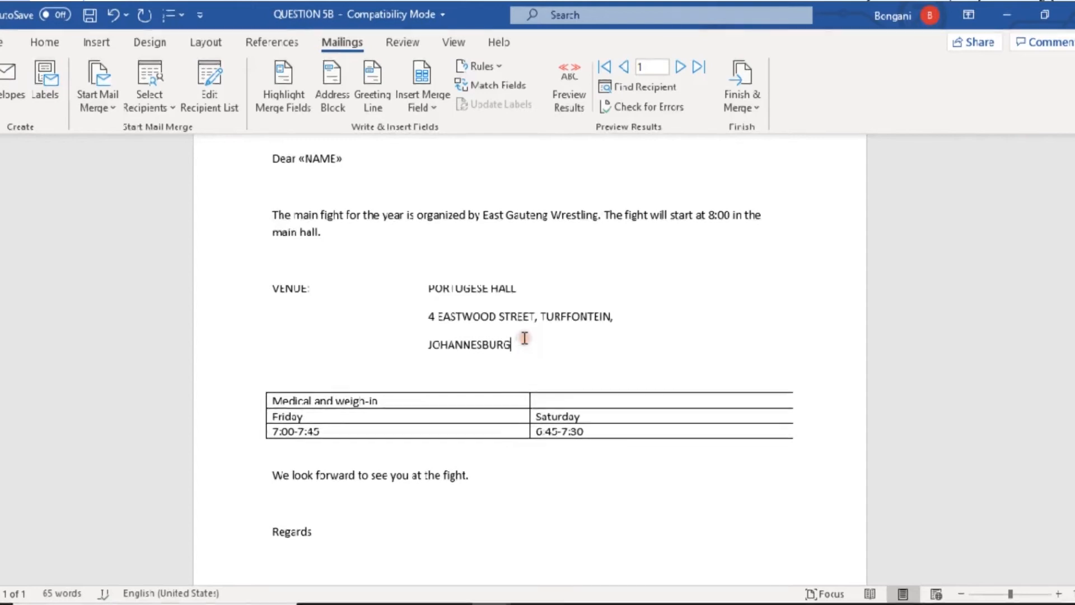
key(Return)
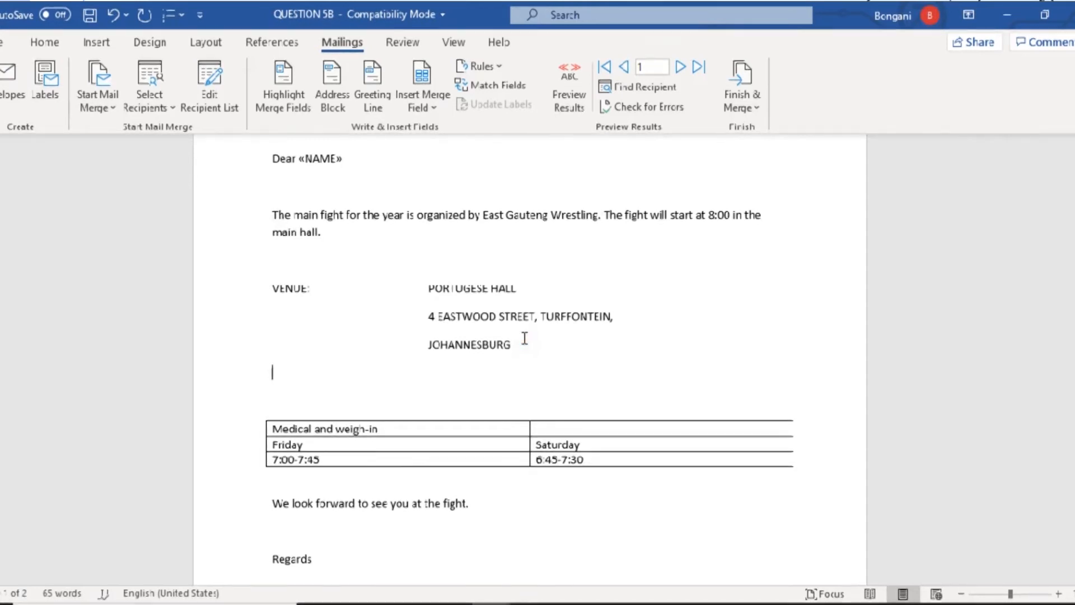
key(alt+Tab)
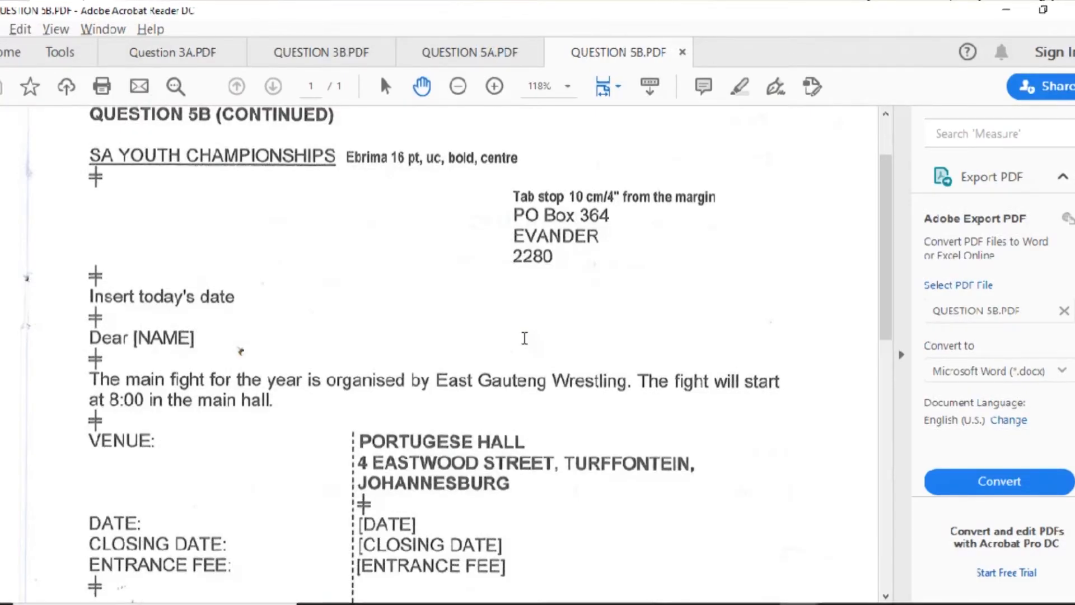
key(alt+Tab)
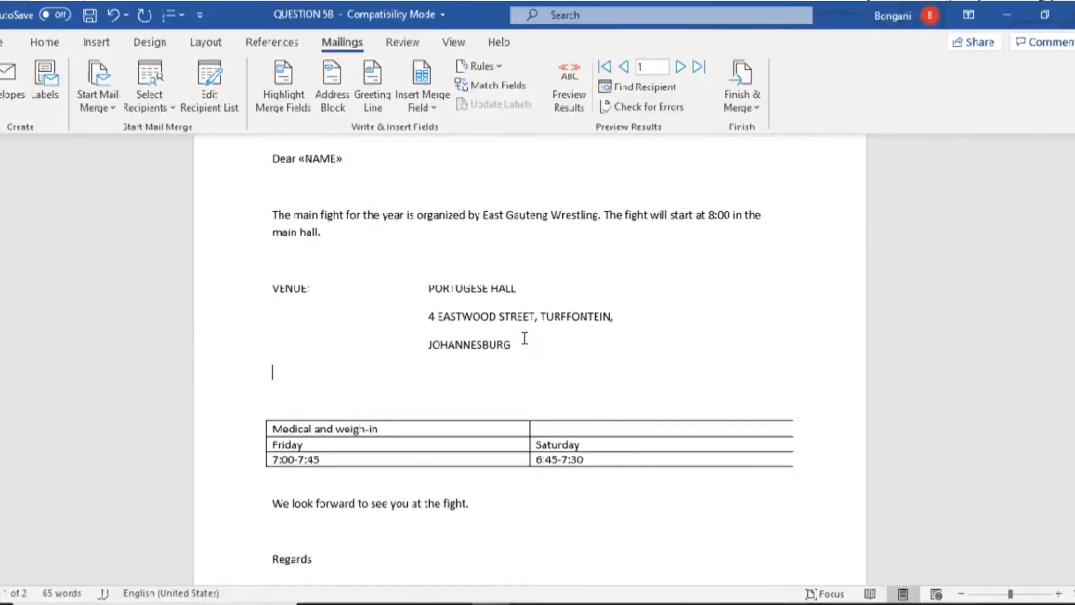
- Type DATE:, insert the DATE merge field after it, and begin an empty line below
text(DATE:)
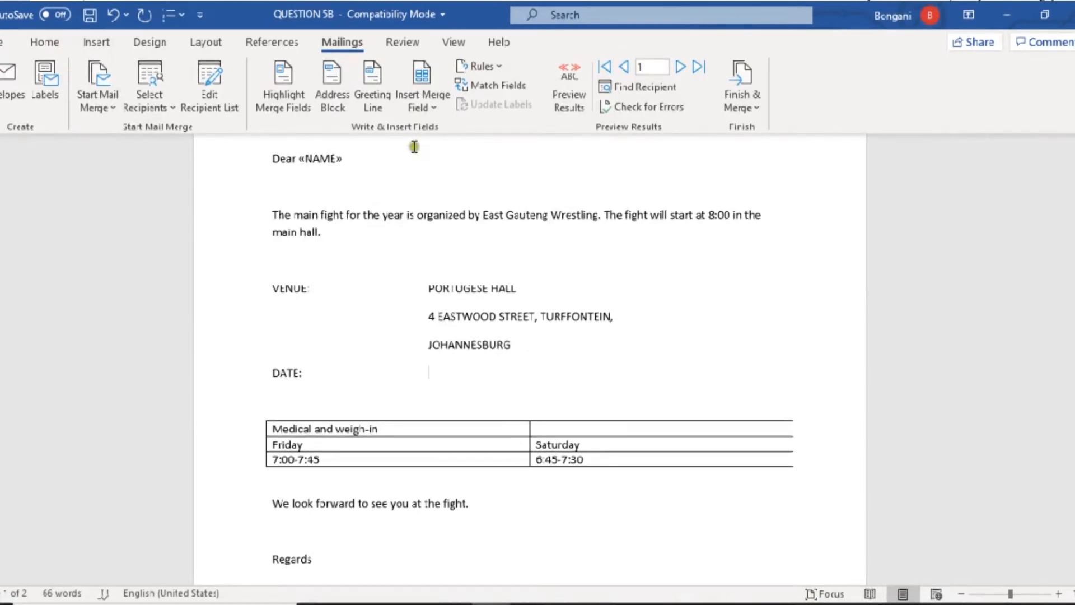
click(418, 114)
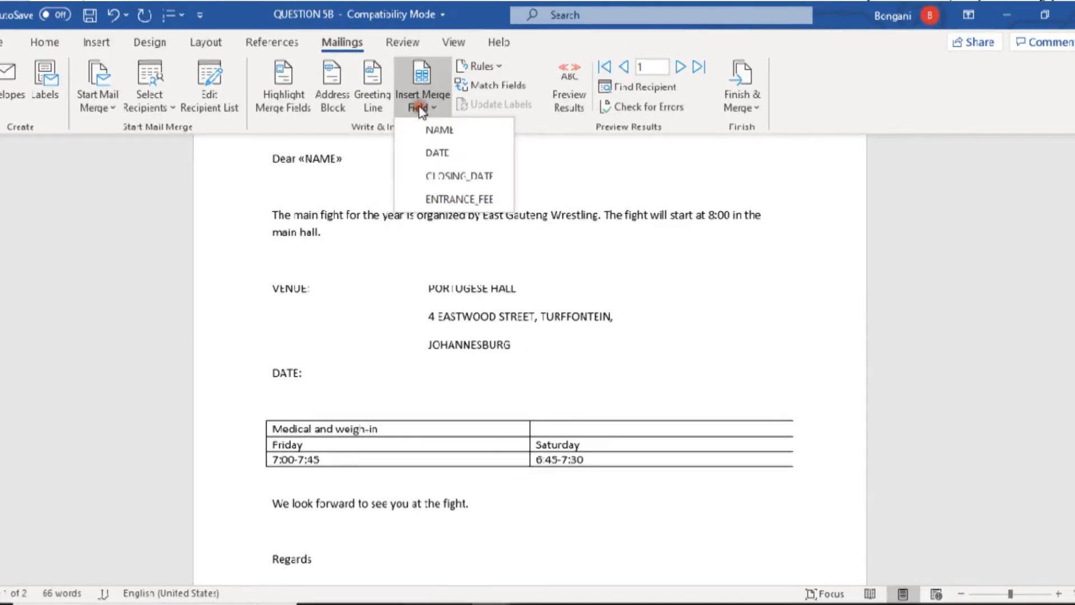
click(435, 152)
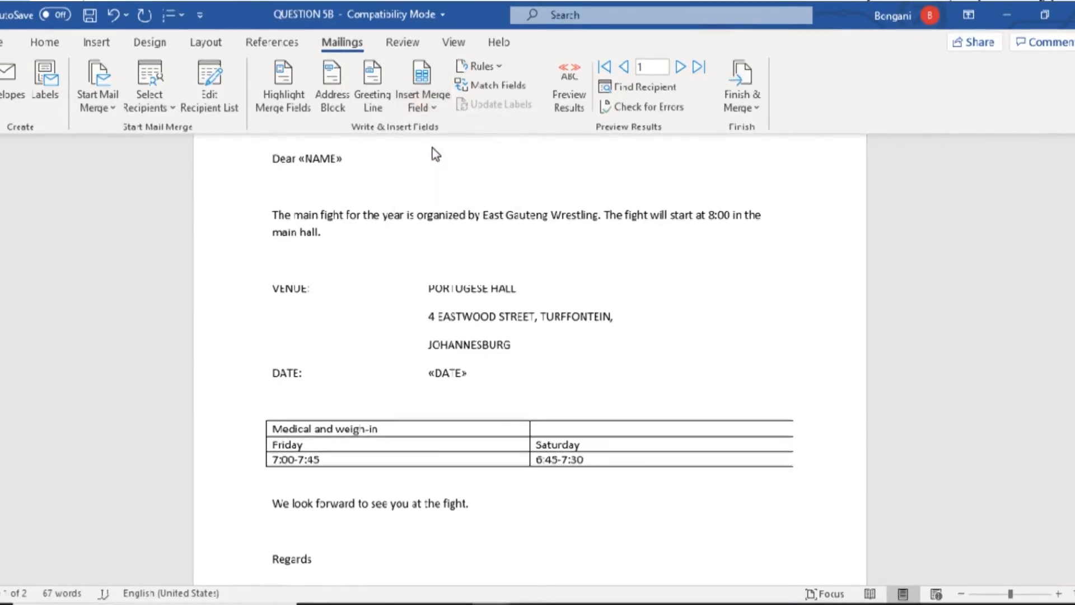
click(421, 95)
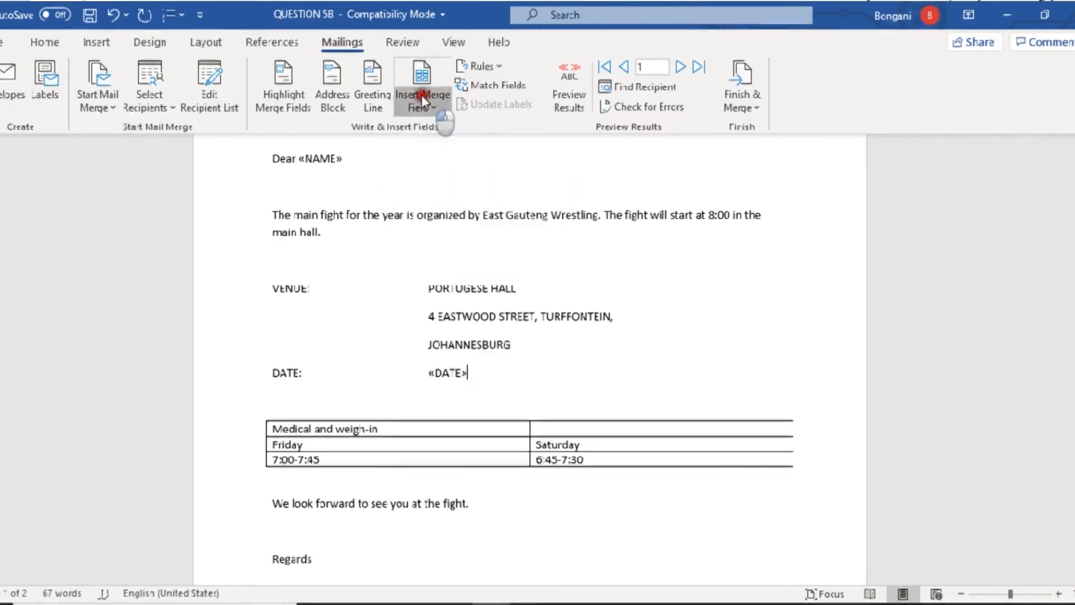
click(492, 374)
key(Return)
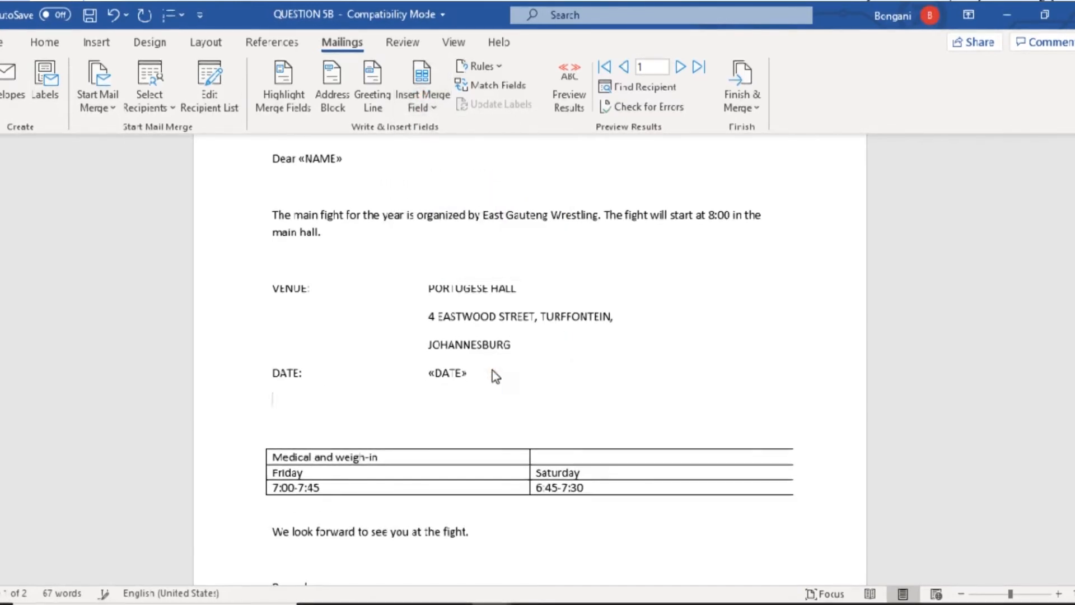
key(alt+Tab)
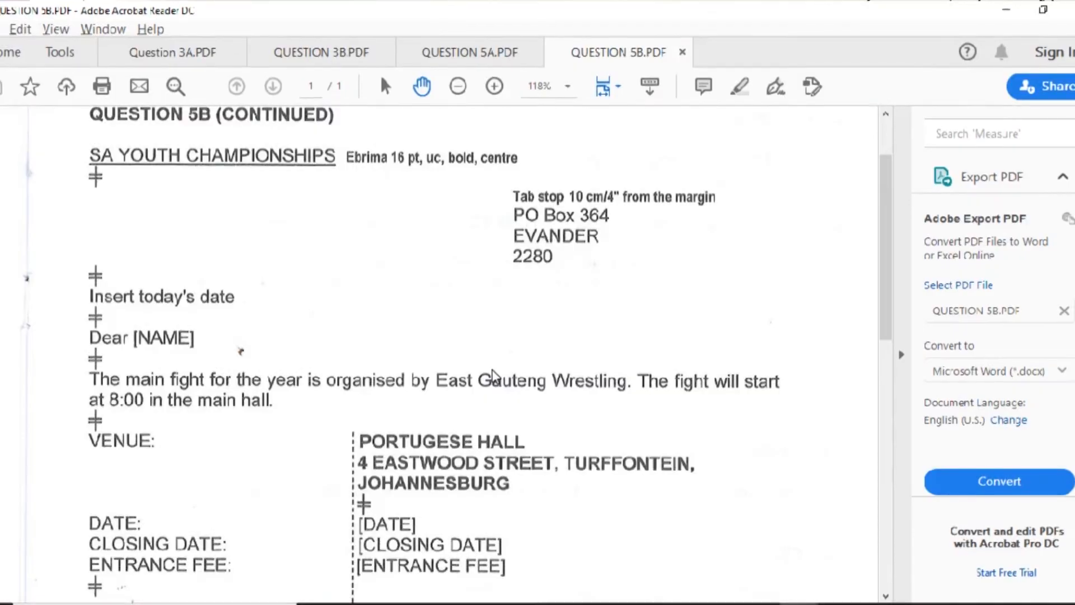
key(alt+Tab)
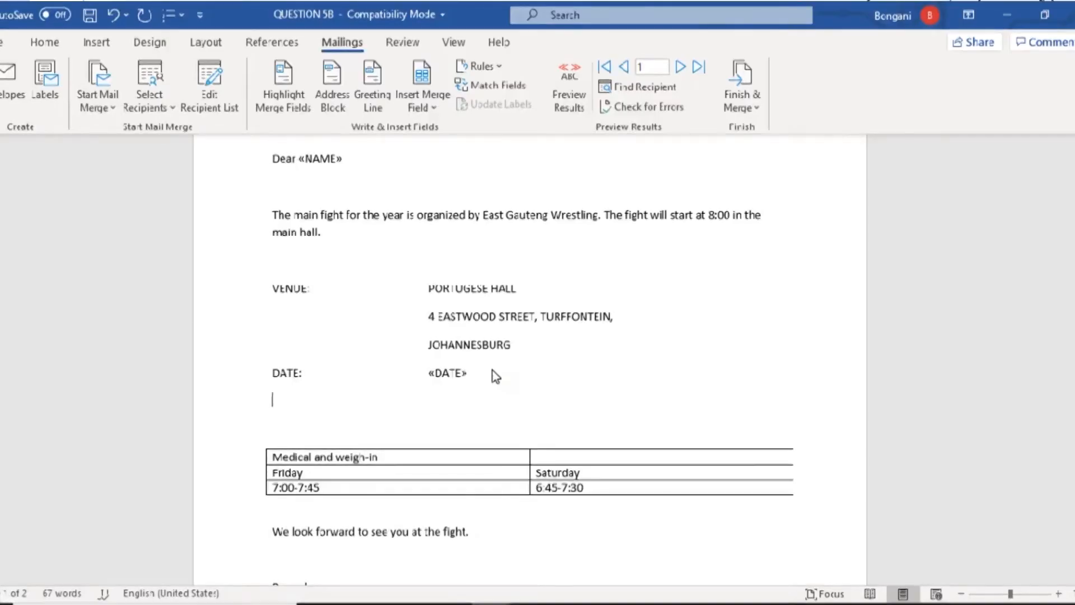
- Complete the CLOSING DATE label and insert the CLOSING_DATE merge field after it
text(OSING DATE:)
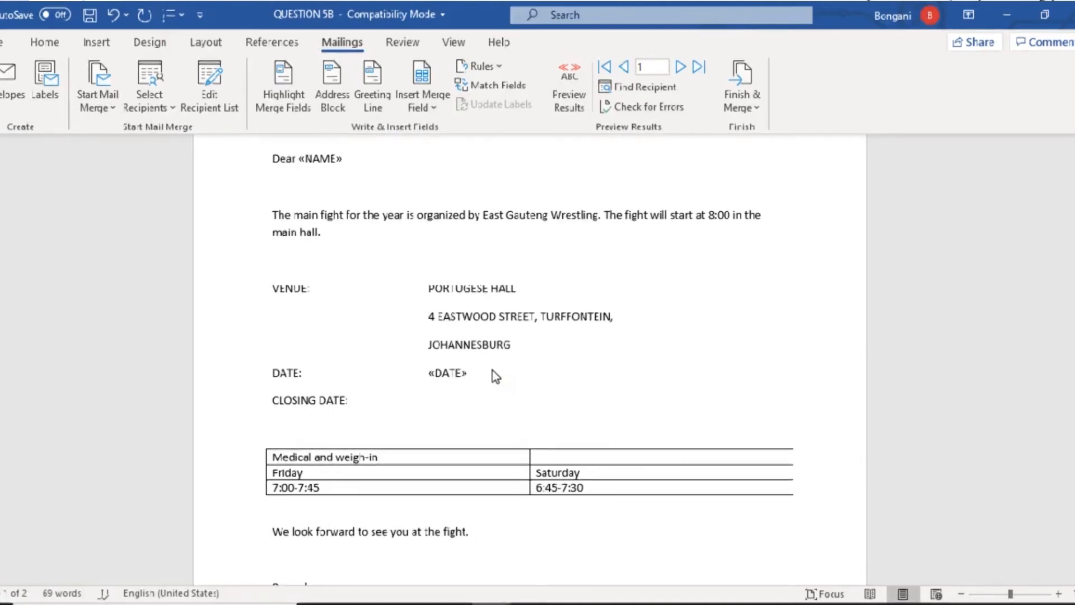
click(420, 106)
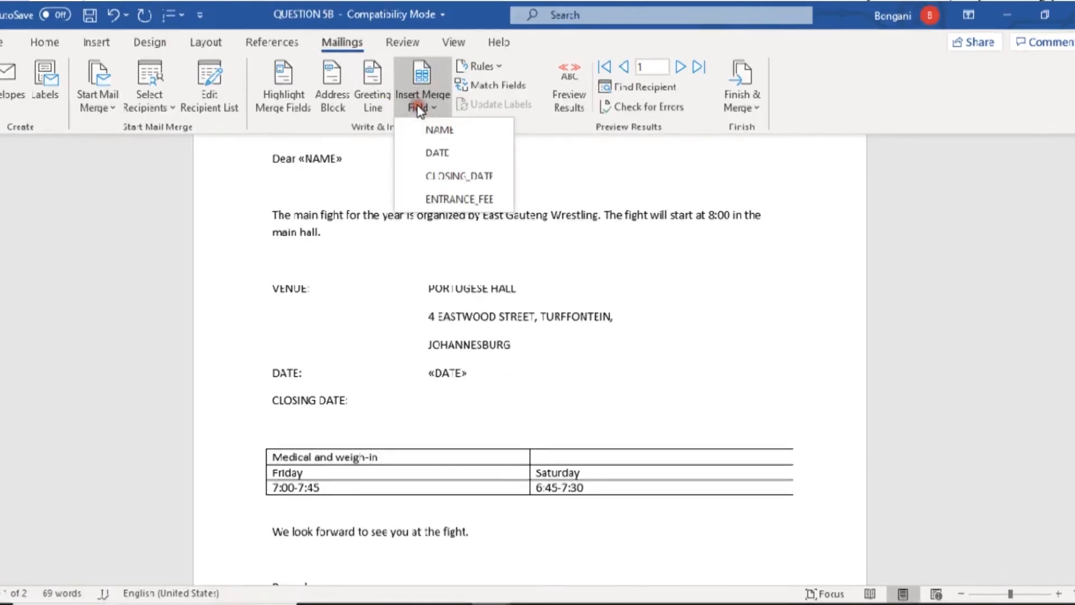
click(452, 175)
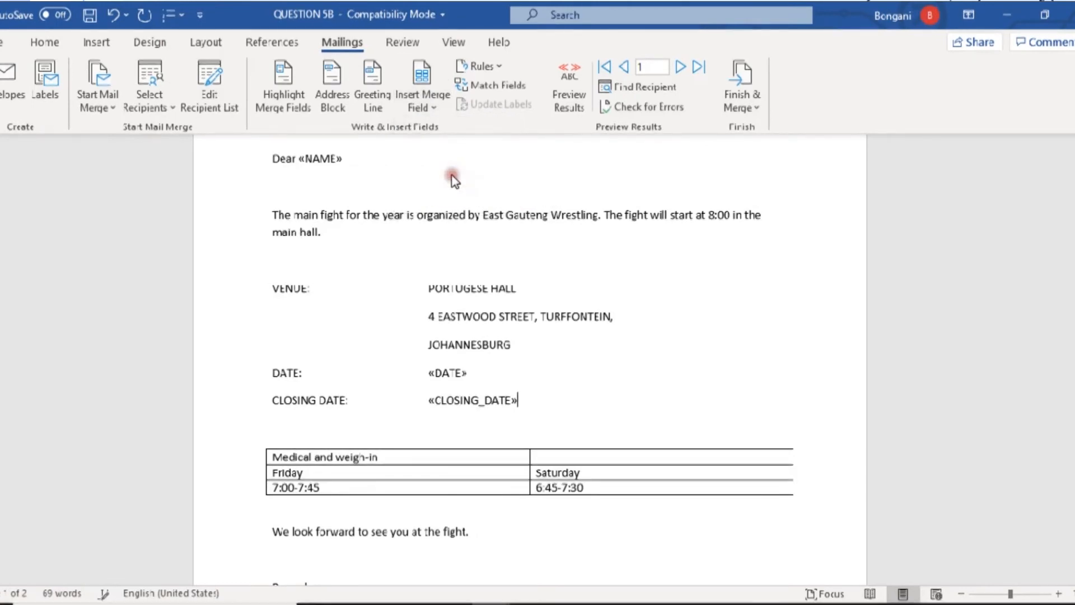
- Add an ENTRANCE FEE: line with the ENTRANCE_FEE merge field at the tab stop
key(Return)
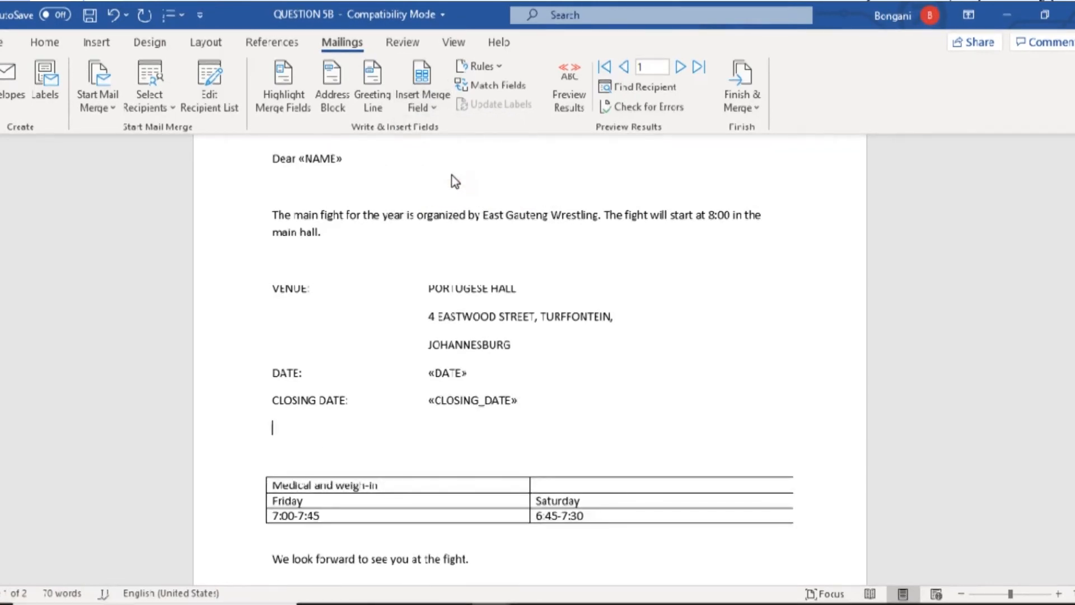
text(ENTRANCE FEE)
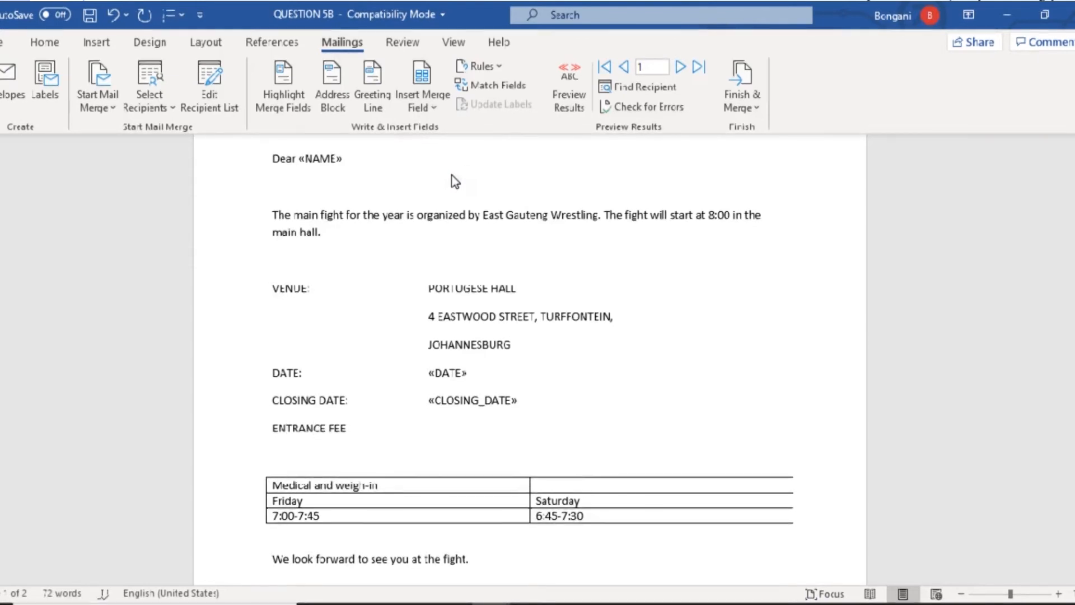
key(Tab)
click(434, 96)
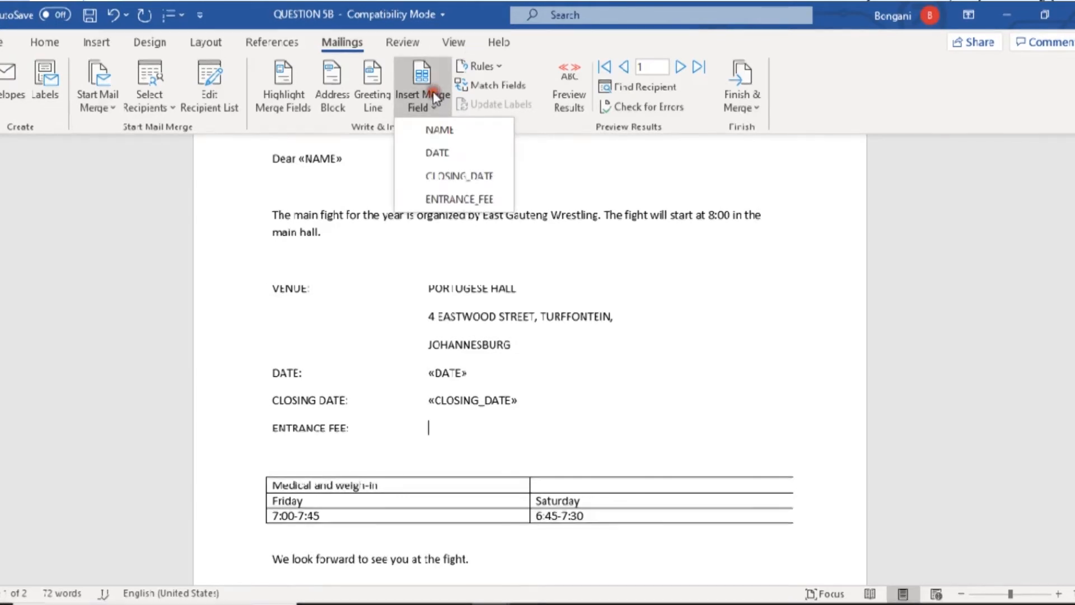
click(429, 197)
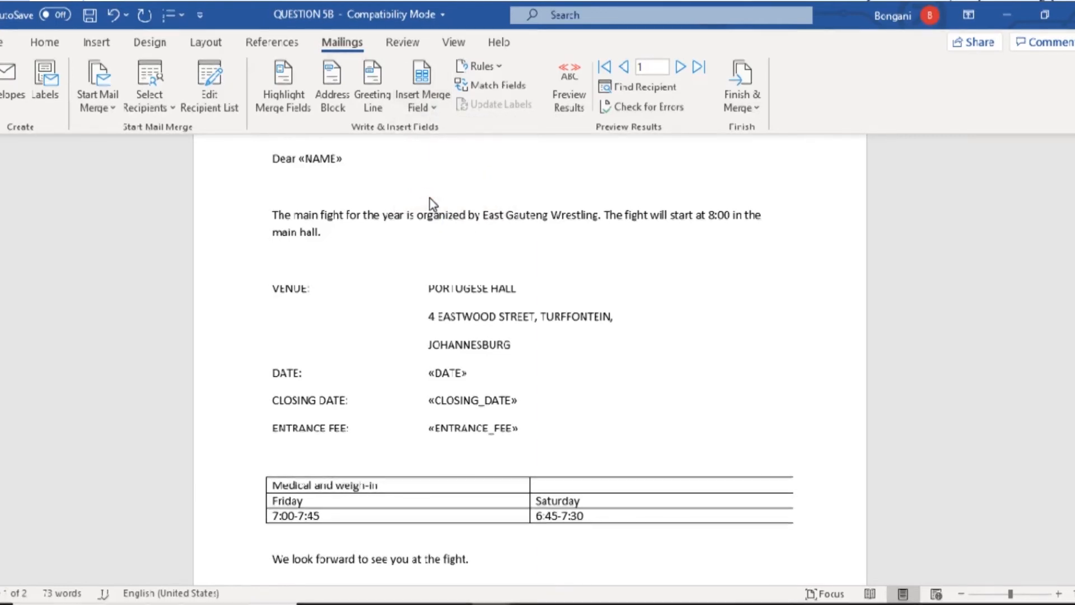
key(alt+Tab)
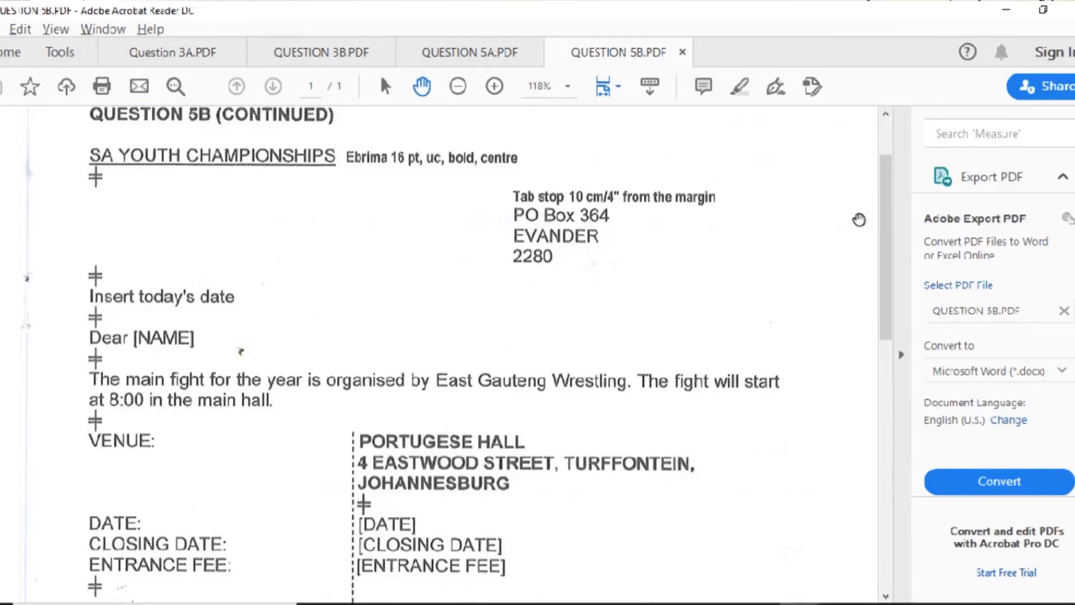
key(alt+Tab)
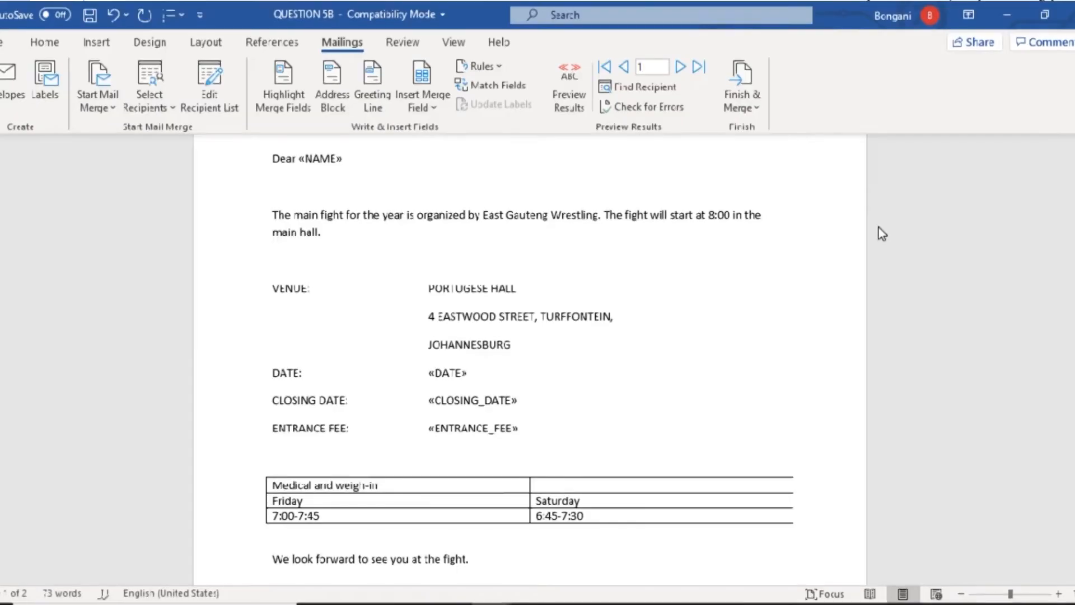
click(419, 107)
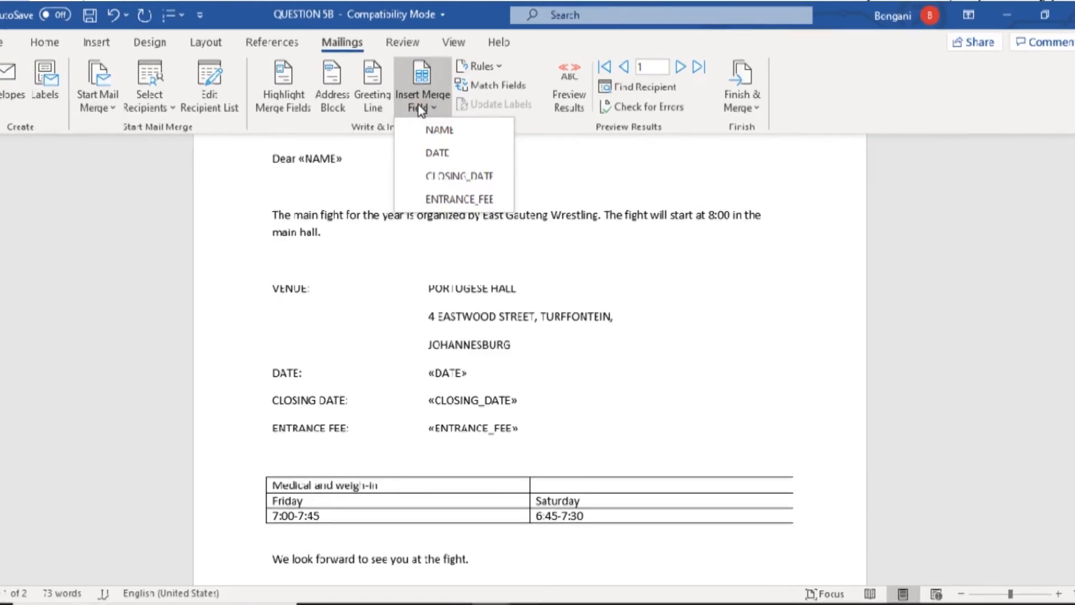
click(782, 333)
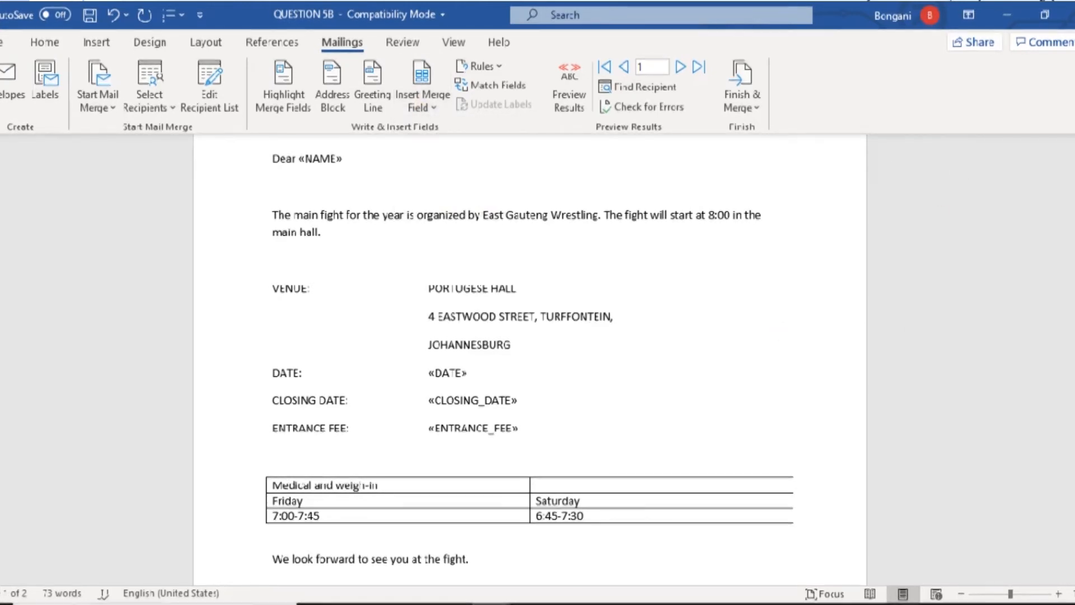
scroll(530, 336, down, 6)
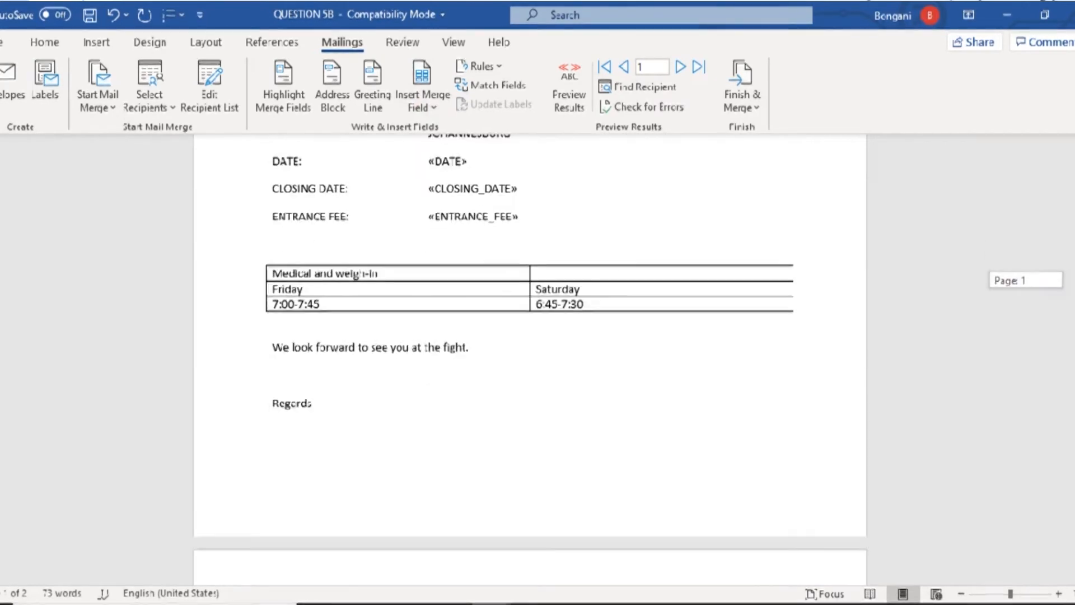
scroll(529, 358, up, 10)
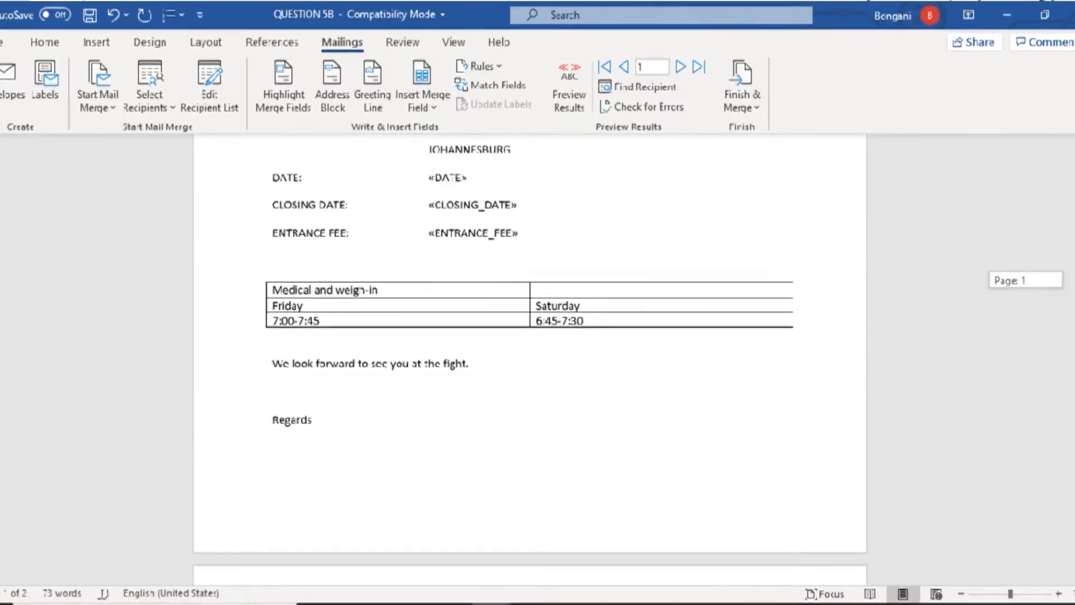
scroll(538, 328, up, 2)
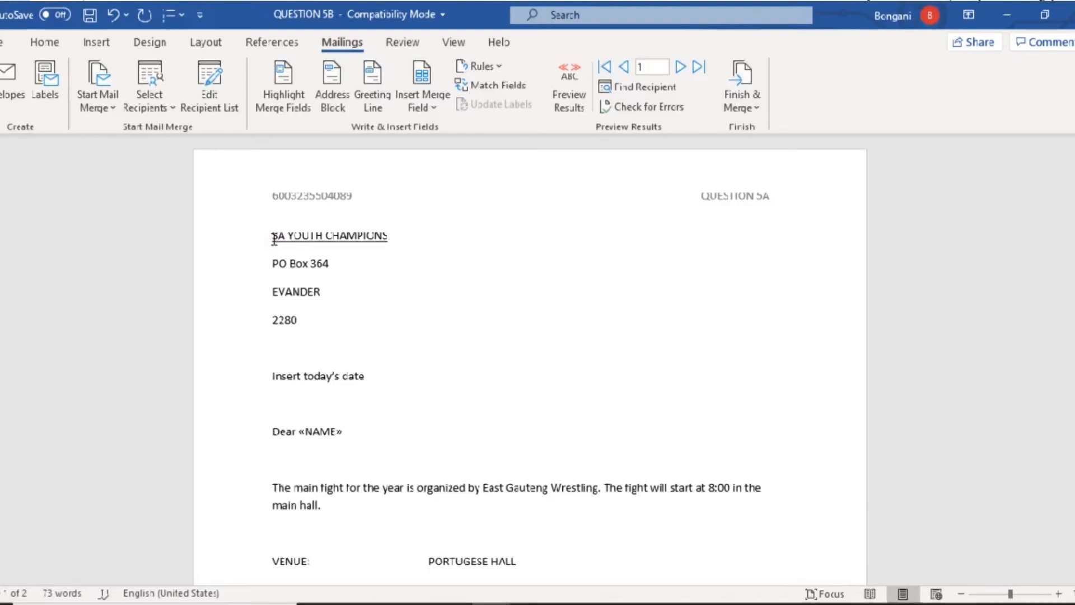
key(alt+Tab)
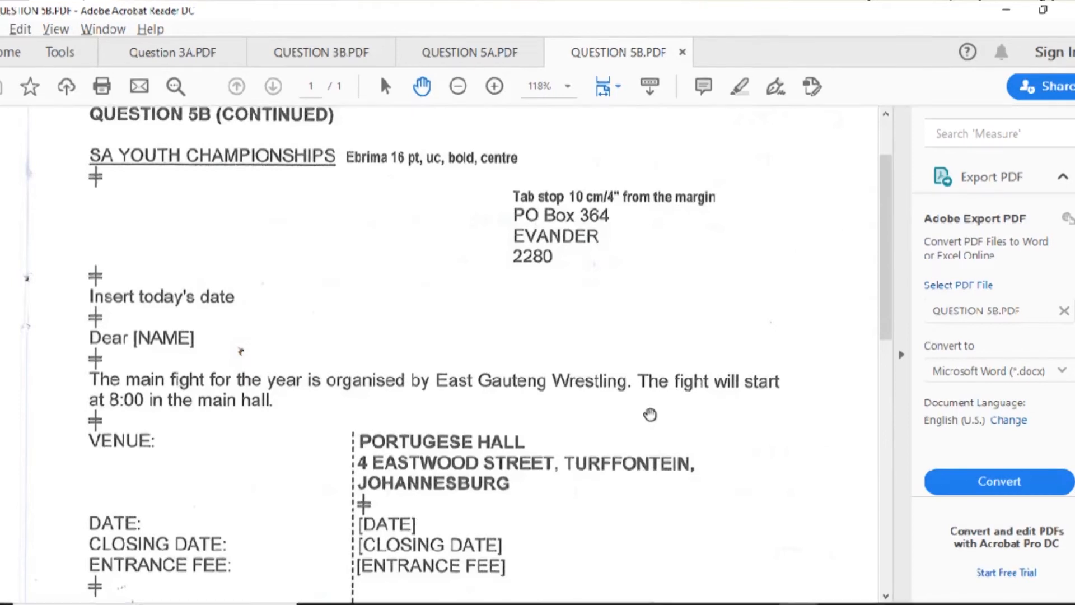
key(alt+Tab)
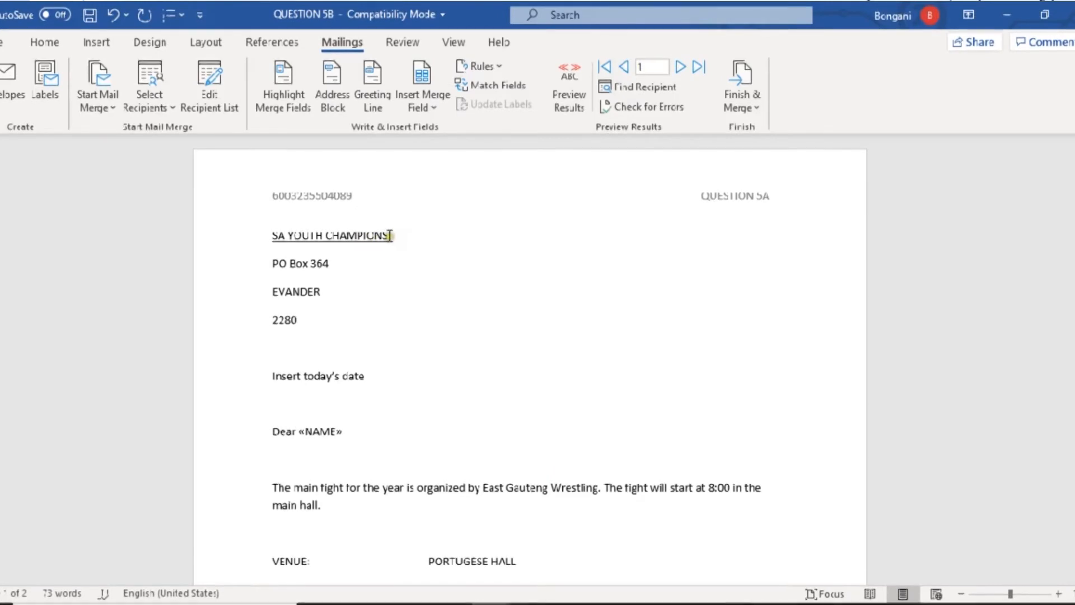
- Centre the SA YOUTH CHAMPIONS heading and make it bold
drag(389, 237, 282, 237)
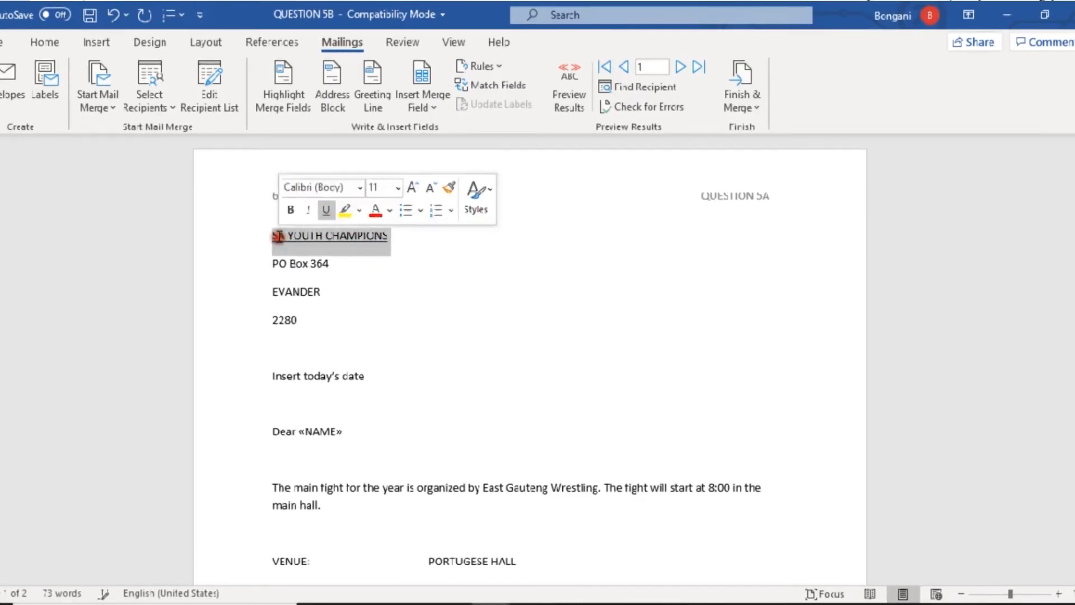
click(45, 42)
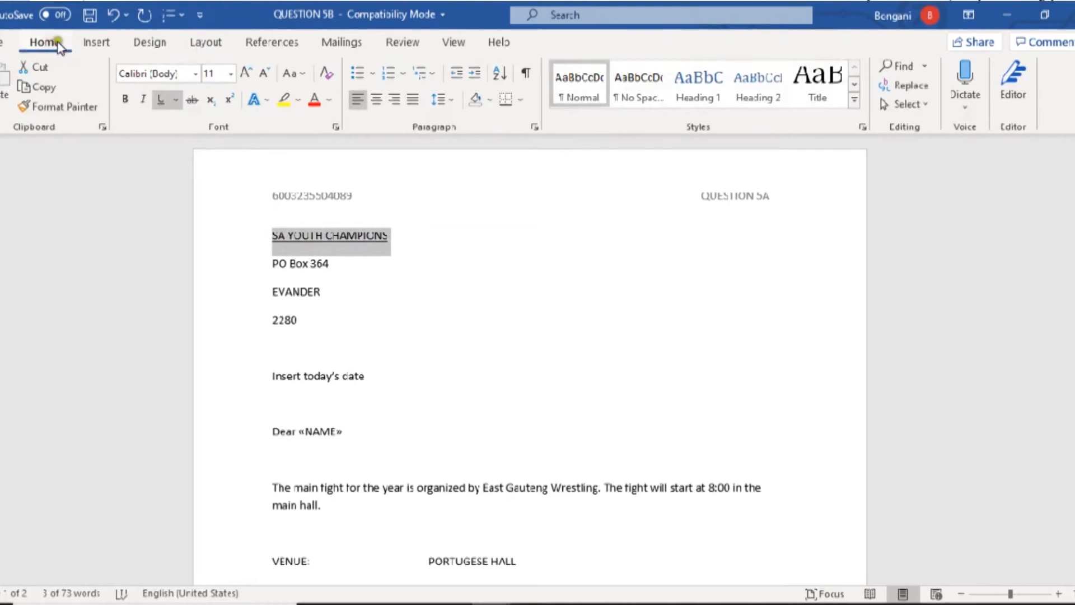
click(375, 100)
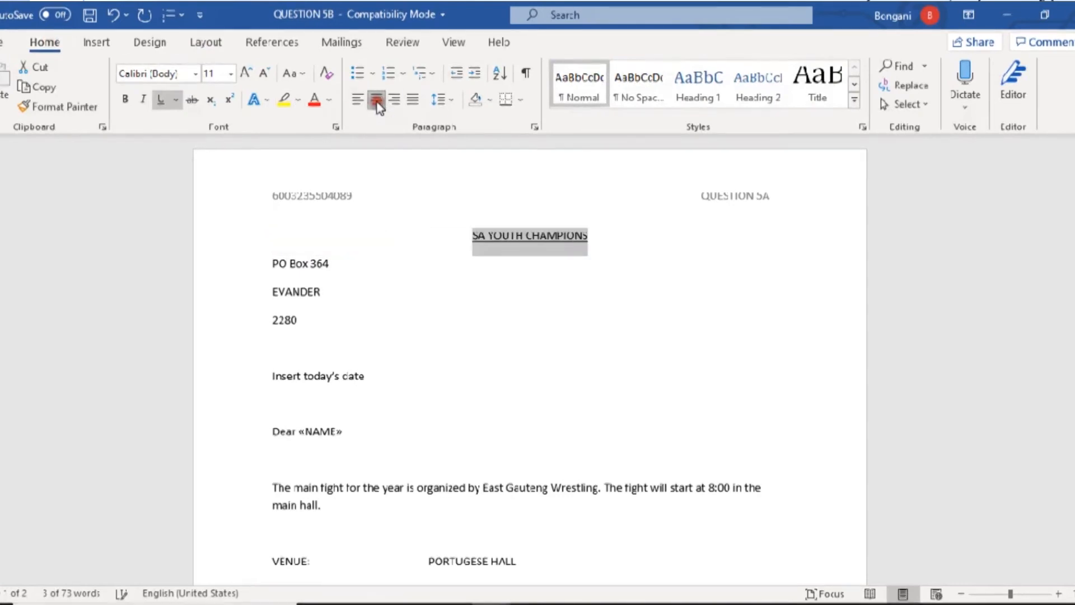
click(126, 100)
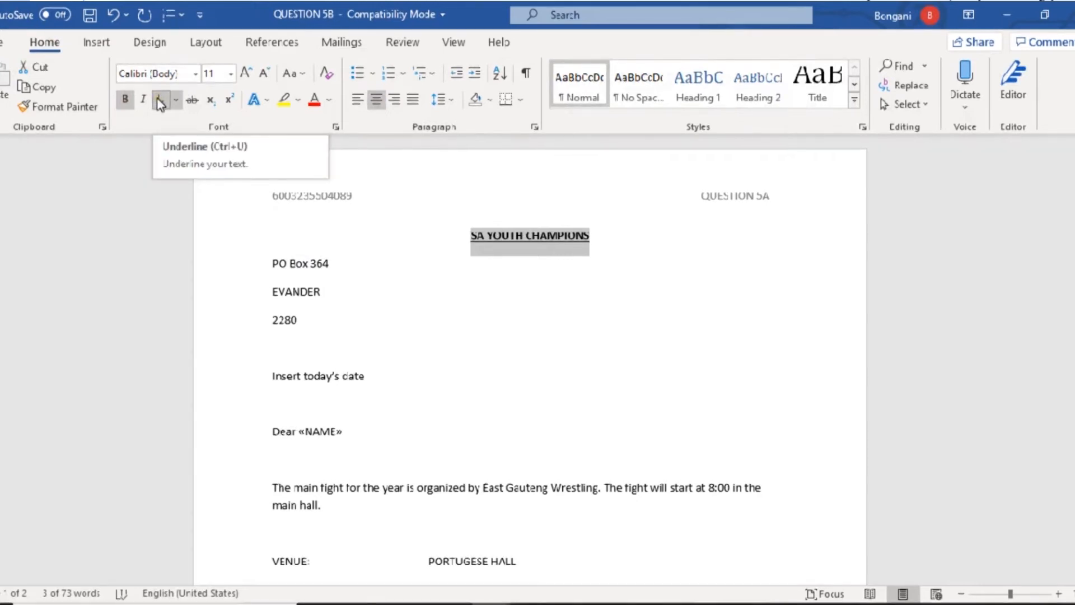
click(194, 73)
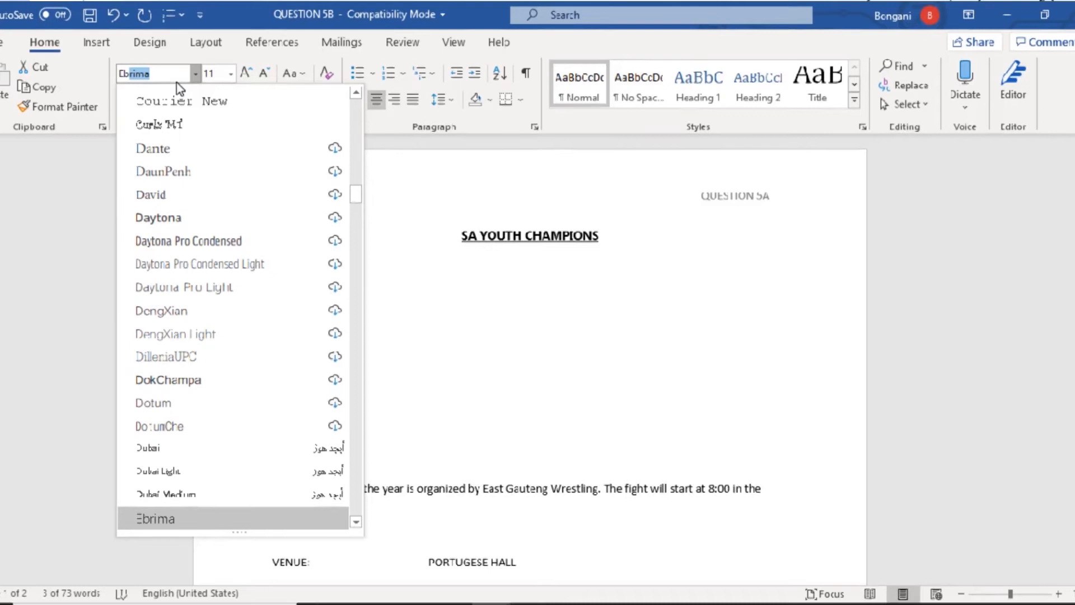
- Set the SA YOUTH CHAMPIONS heading to Ebrima font at 16 pt
click(523, 254)
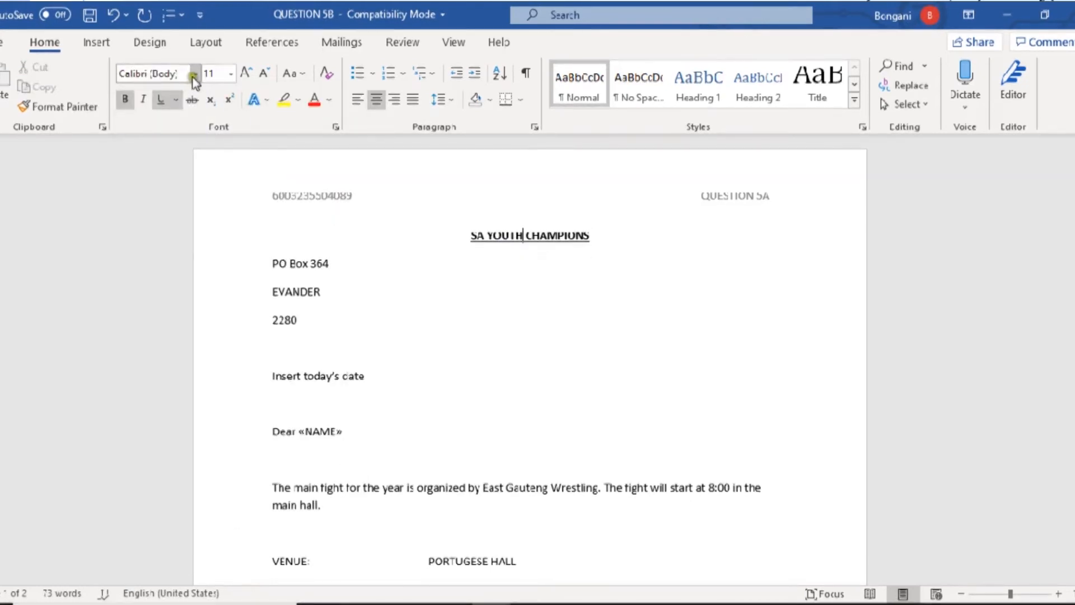
key(alt+Tab)
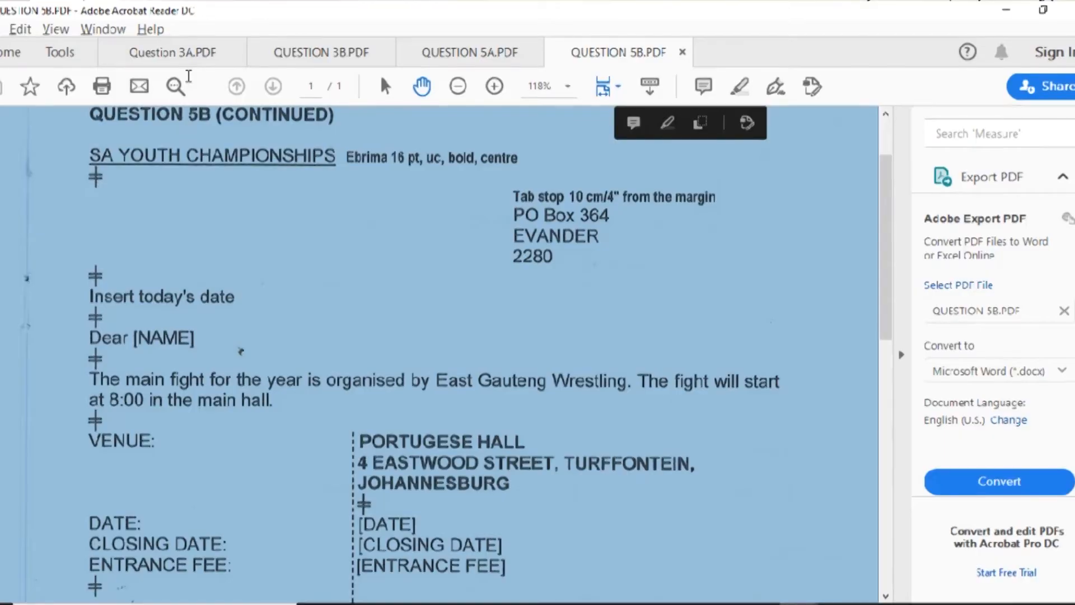
click(148, 156)
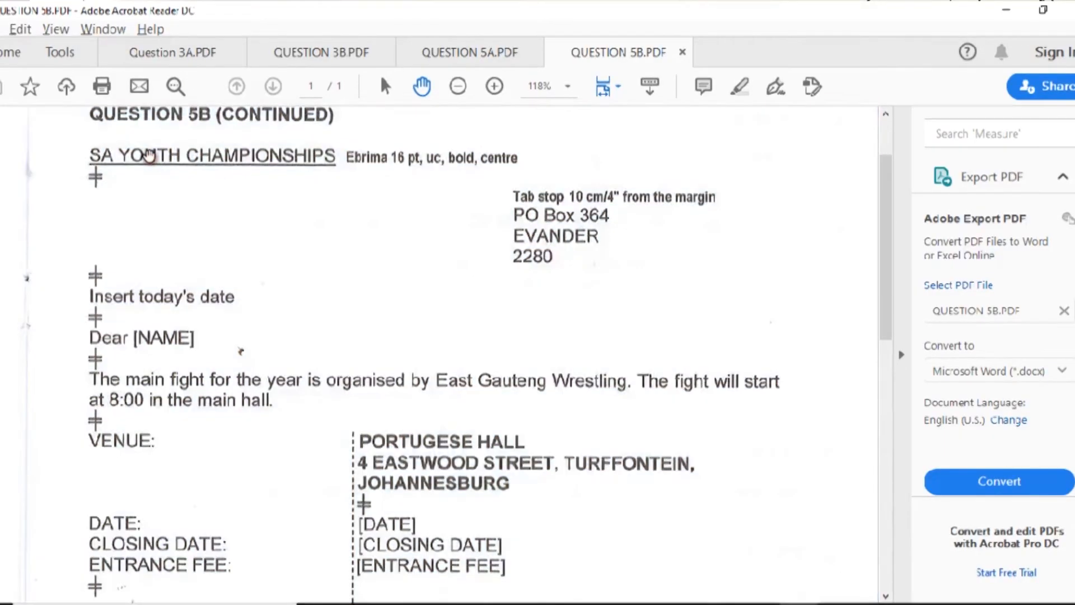
key(alt+Tab)
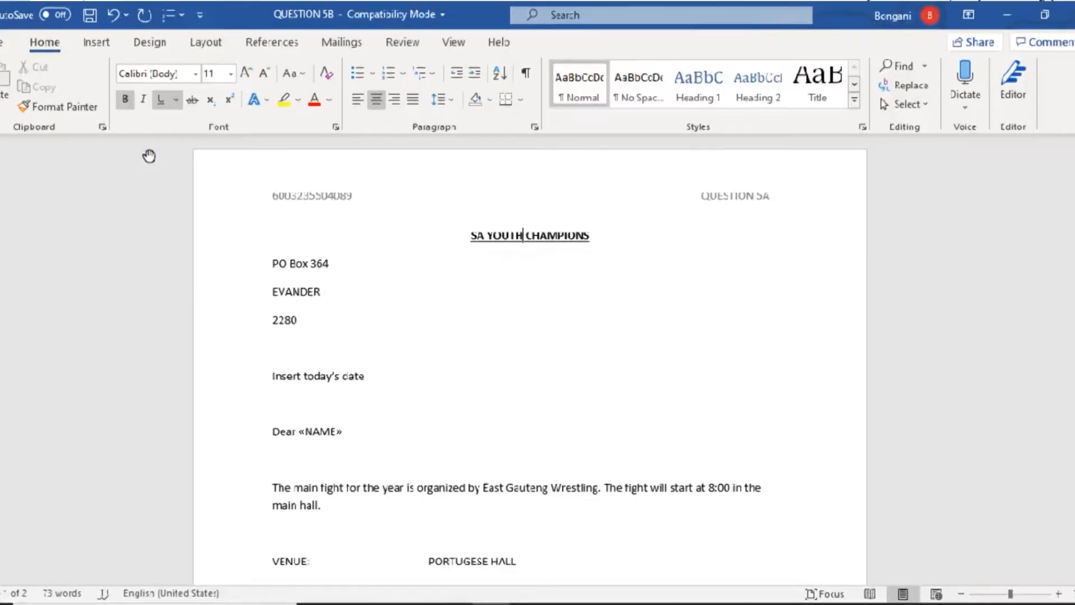
click(168, 69)
text(Ebrima)
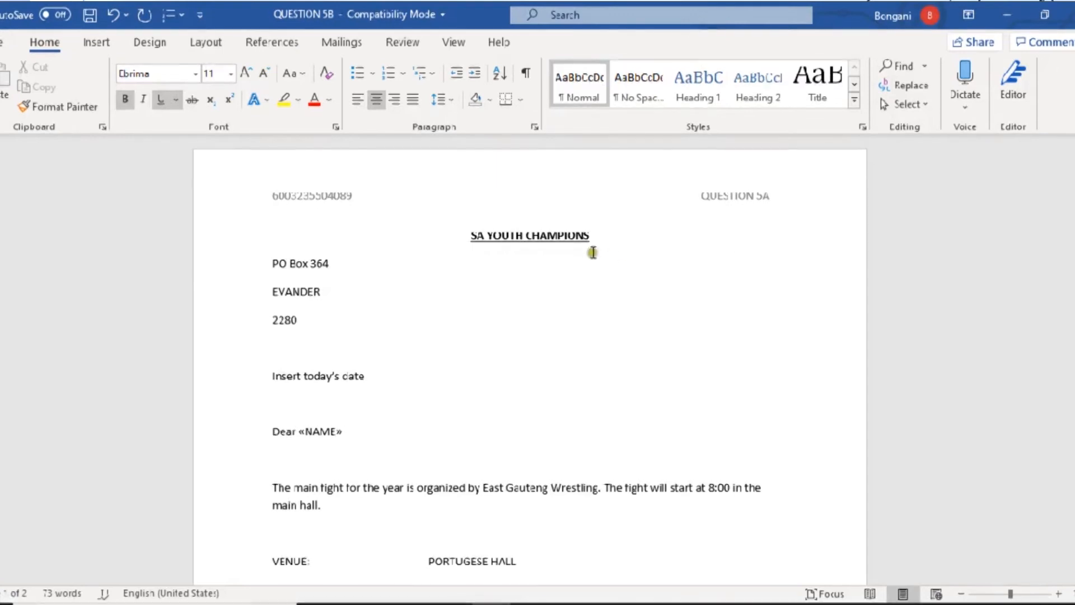
drag(590, 235, 470, 235)
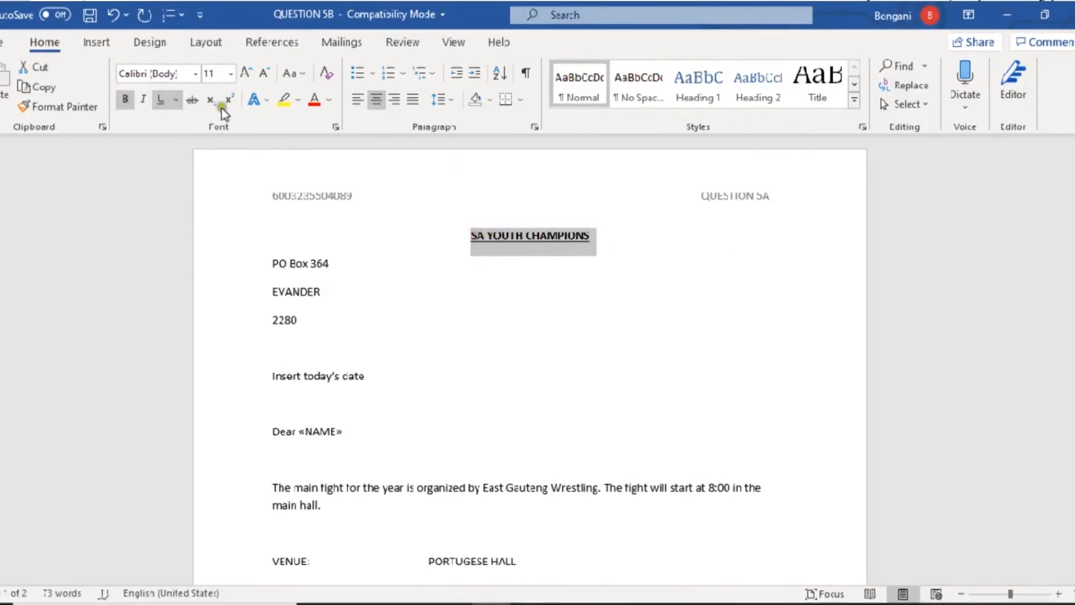
click(166, 73)
text(Ebrima)
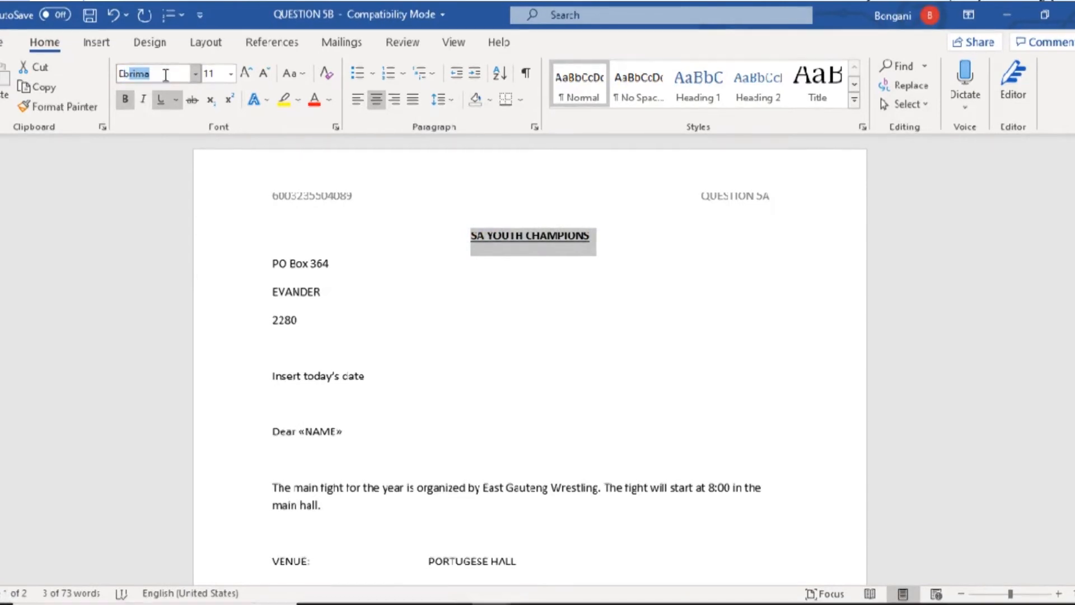
key(Return)
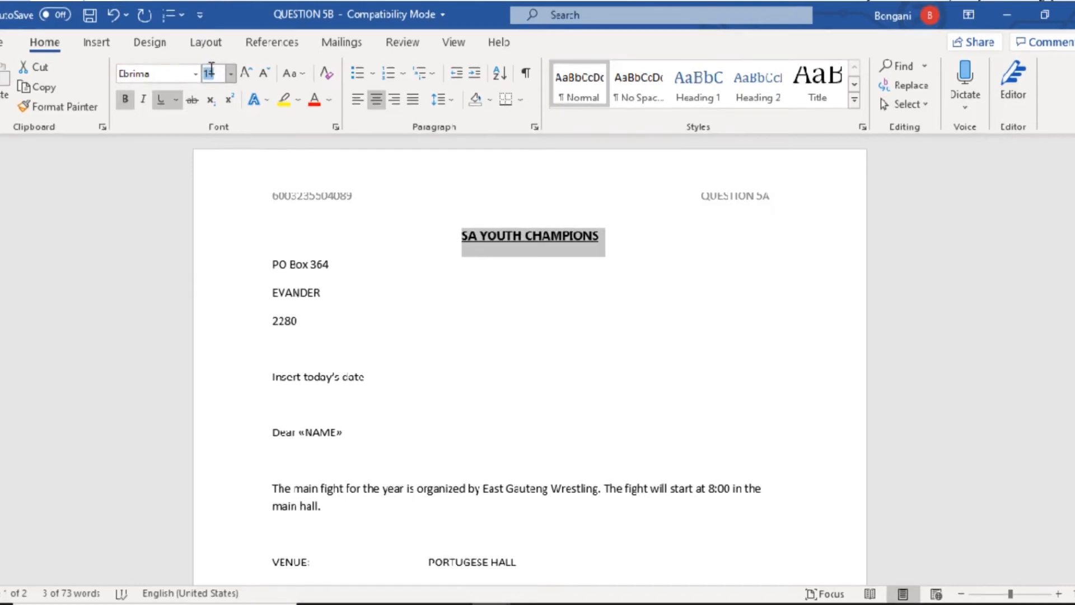
text(16)
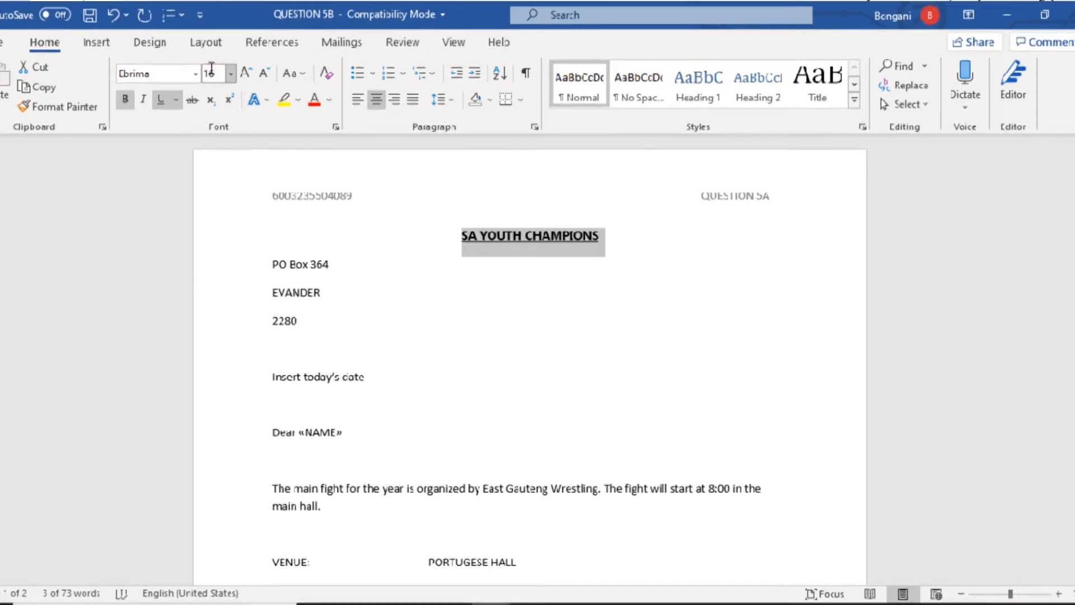
key(Return)
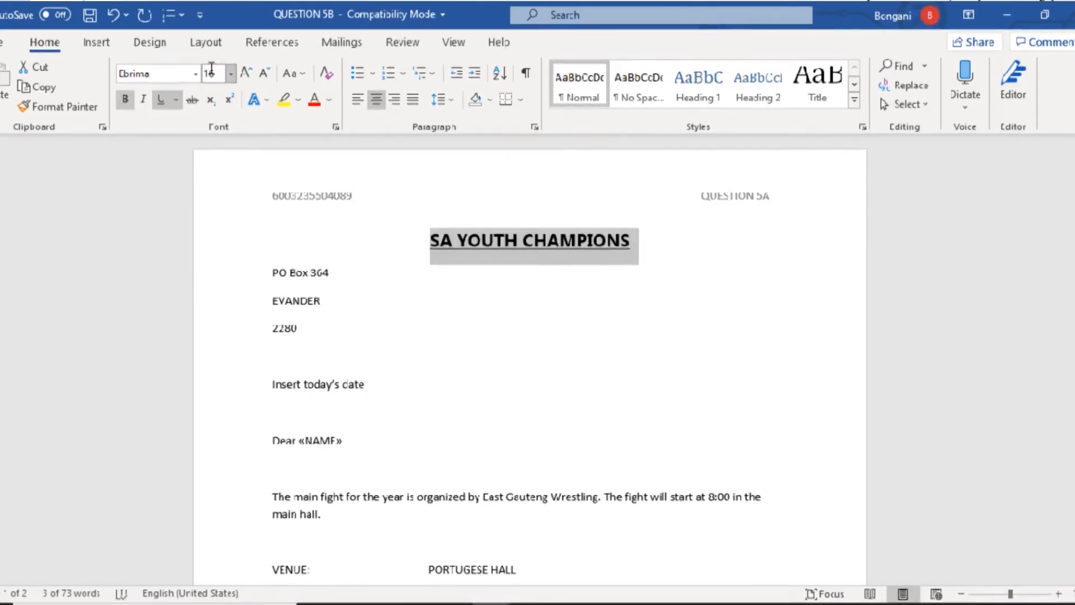
- Compare with the PDF, then select the address lines starting at PO Box 364
key(alt+Tab)
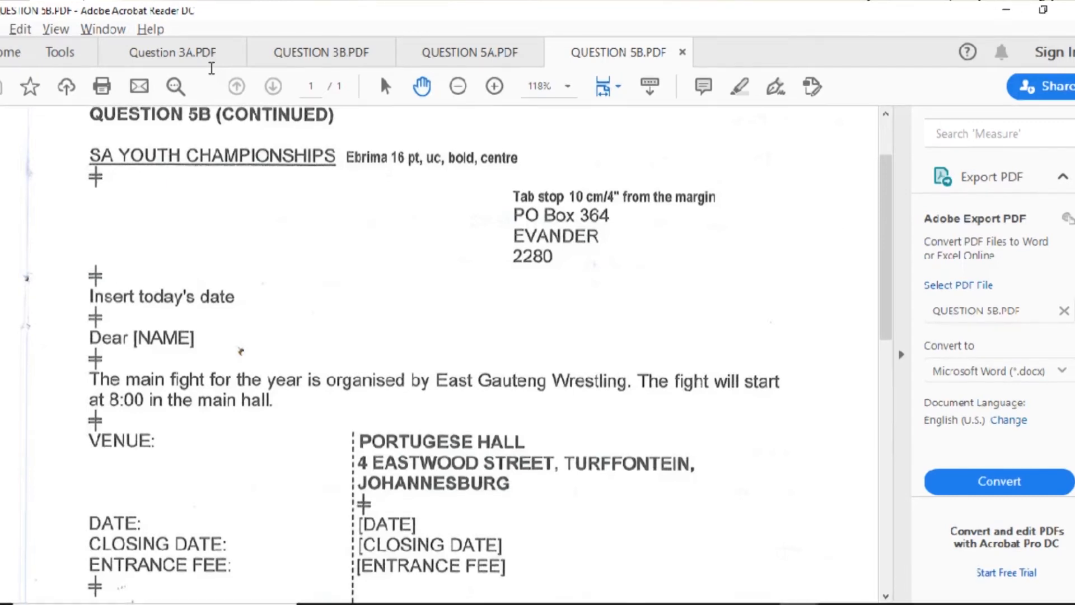
key(alt+Tab)
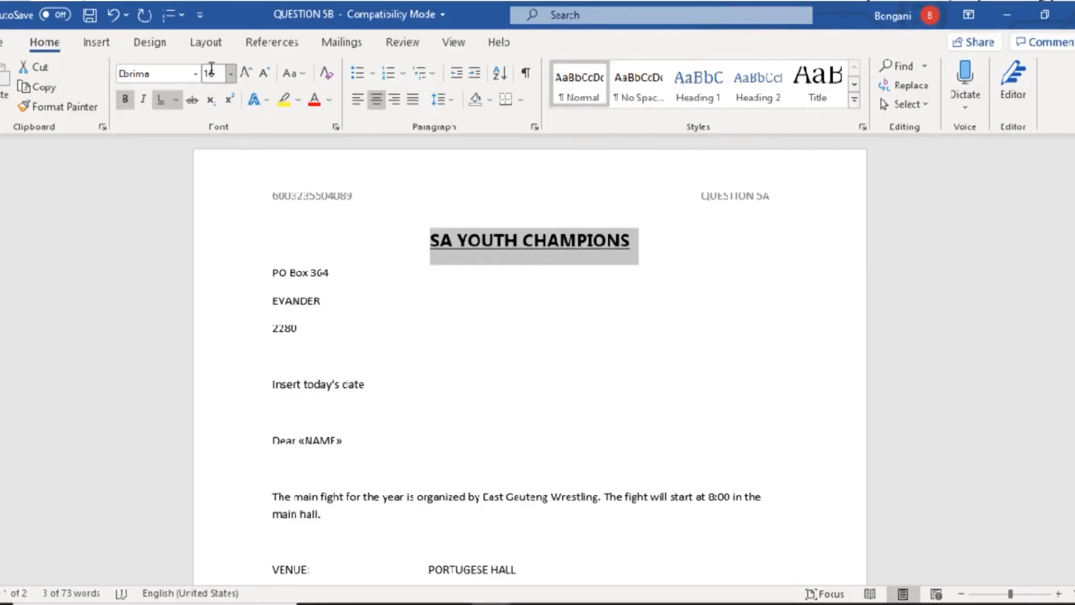
click(300, 330)
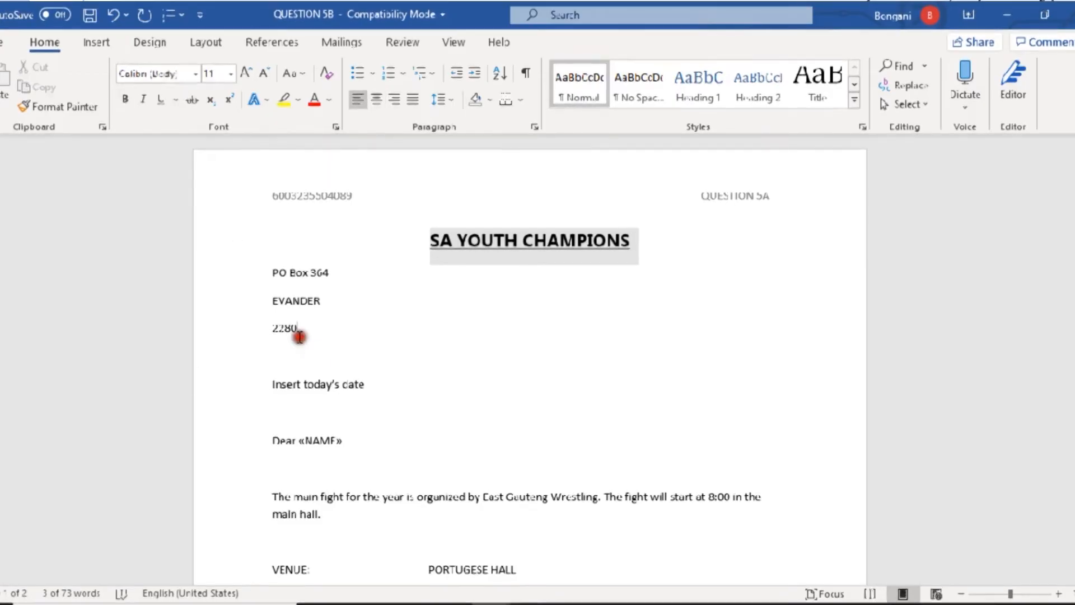
click(269, 272)
drag(268, 273, 301, 327)
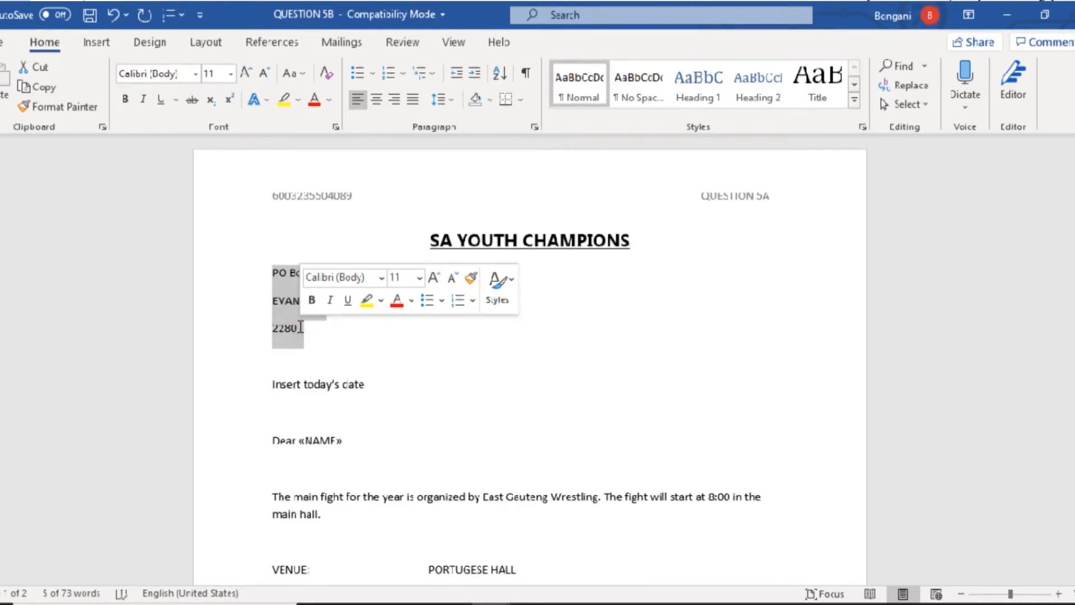
- Give the address lines 1.0 line spacing with no space after each paragraph
click(439, 99)
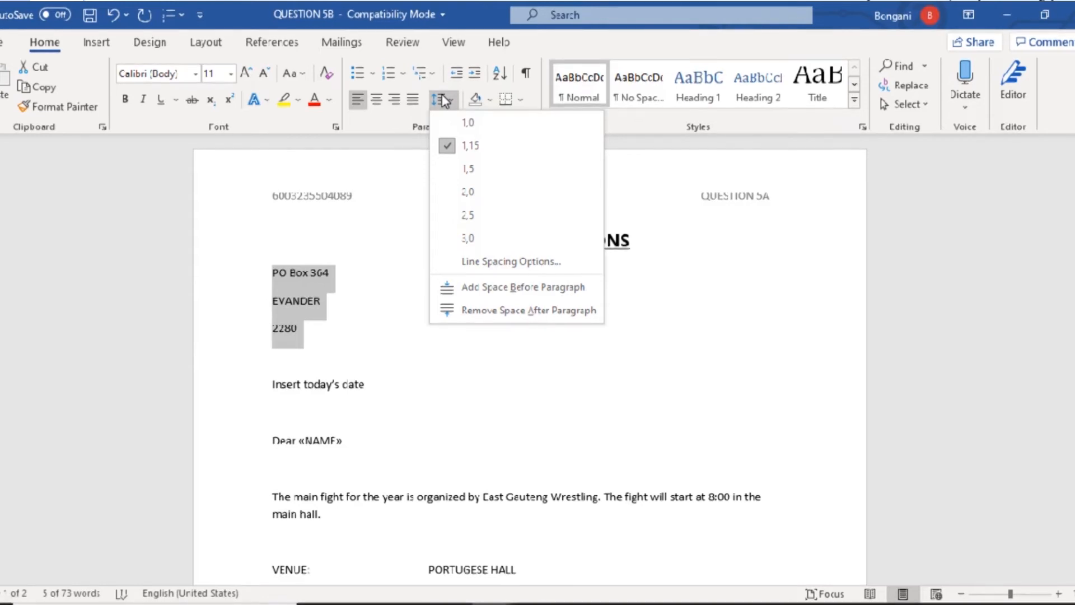
click(453, 118)
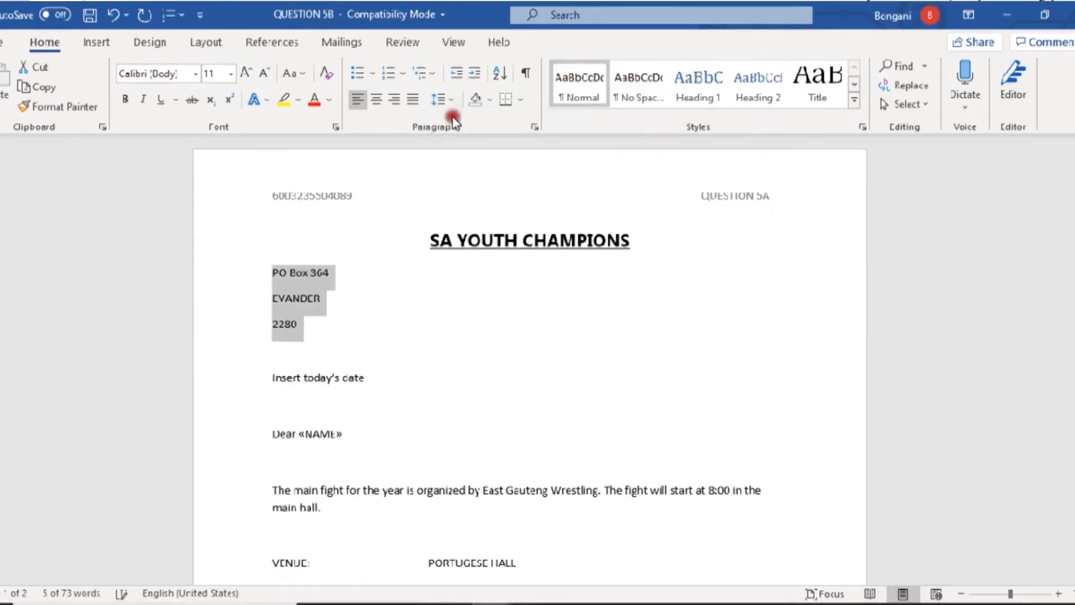
click(445, 101)
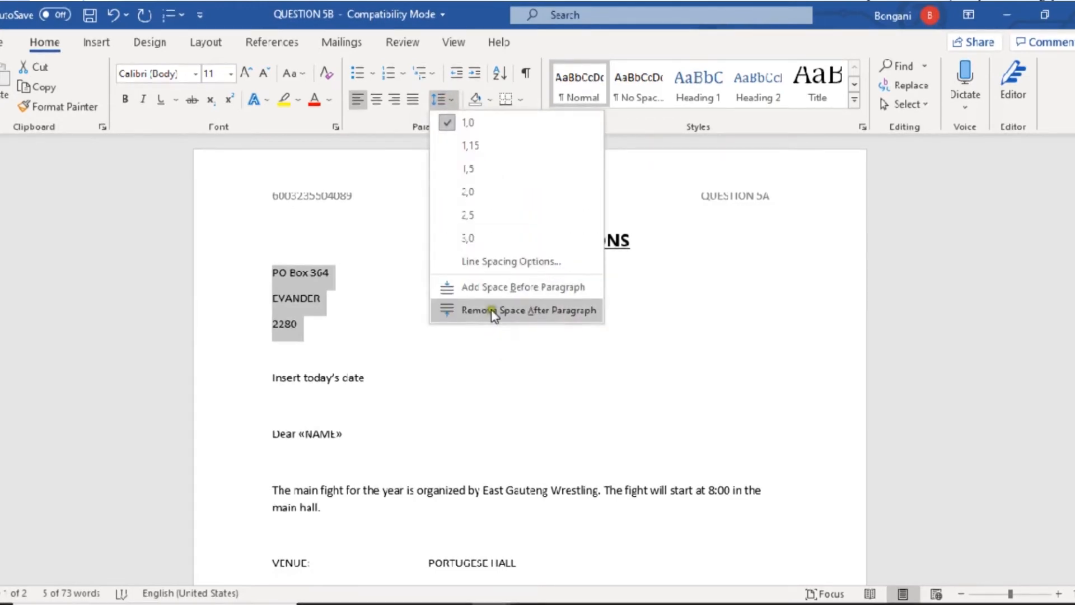
click(492, 310)
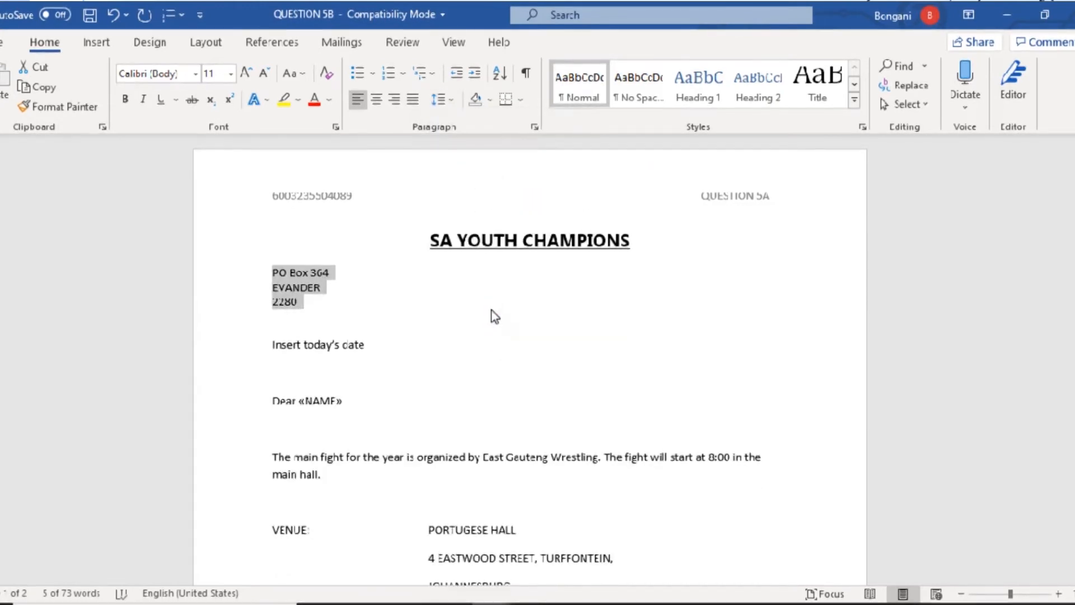
key(alt+Tab)
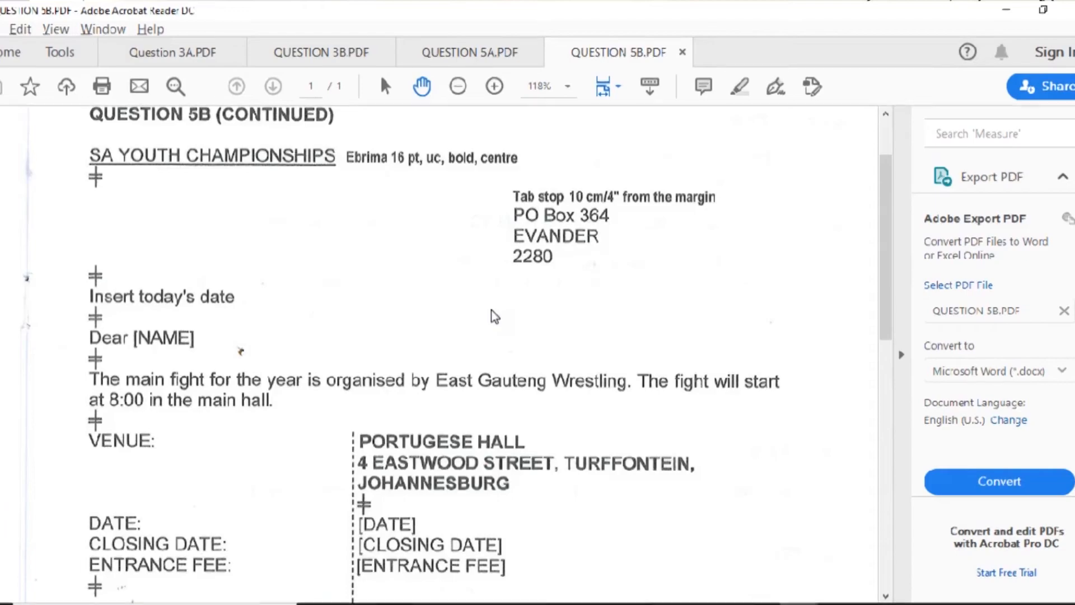
key(alt+Tab)
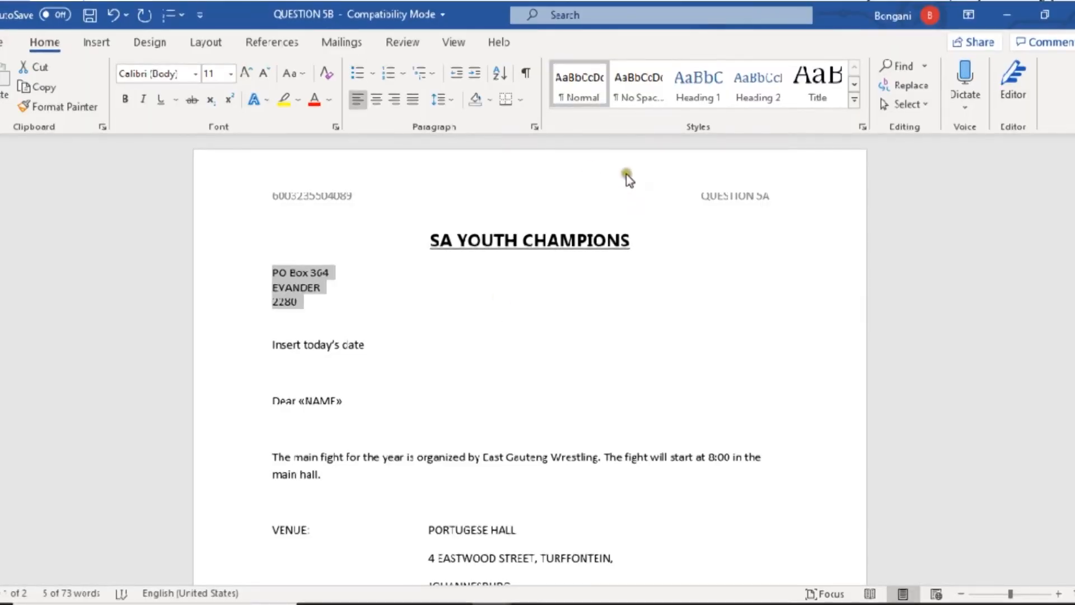
click(455, 43)
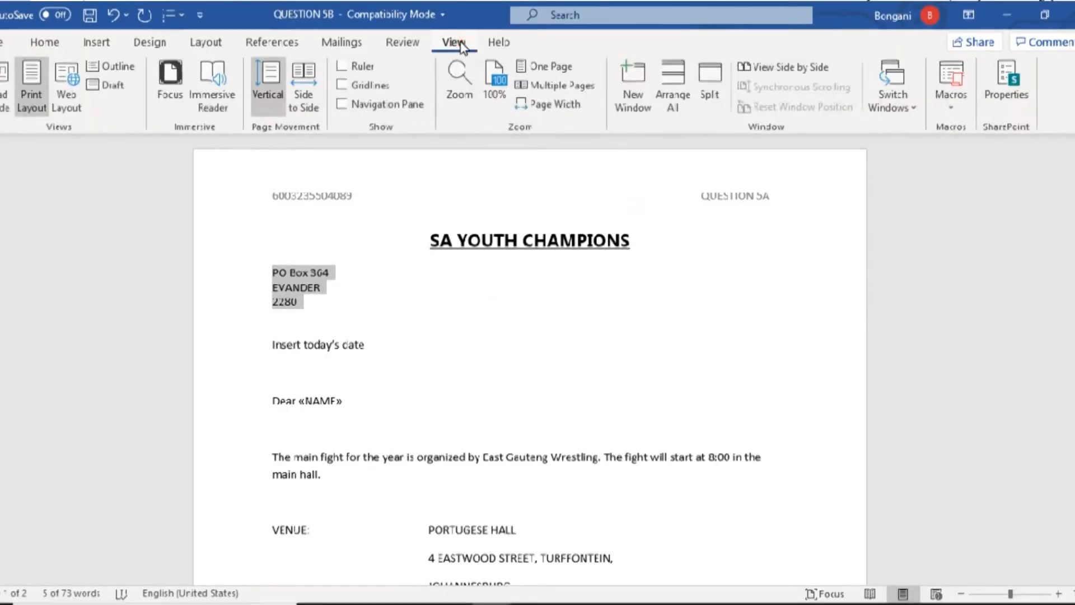
click(350, 67)
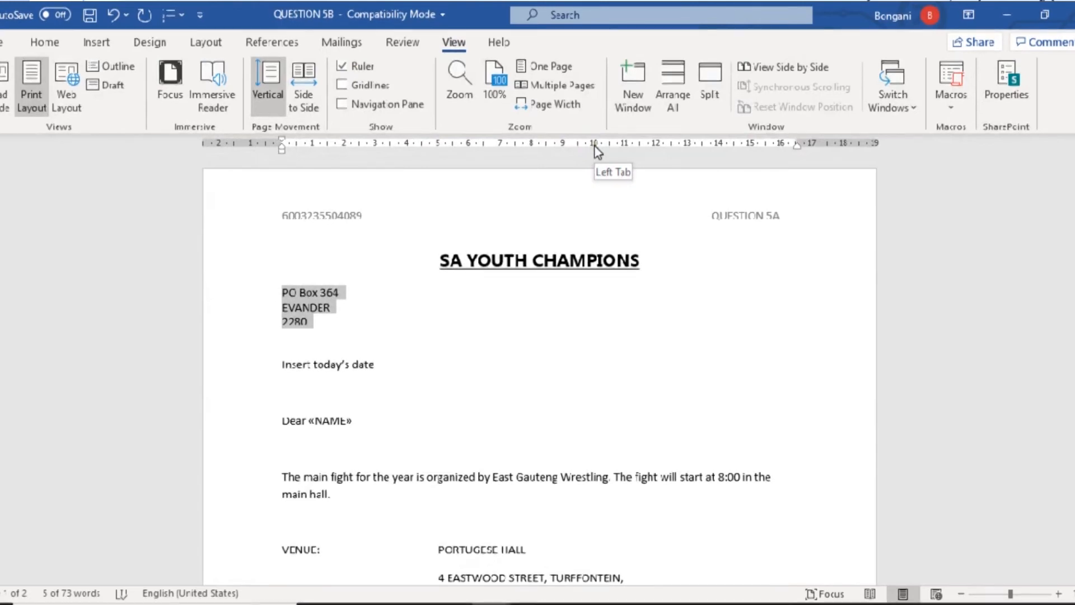
key(Tab)
key(Tab)
key(Tab)
key(Tab)
key(Tab)
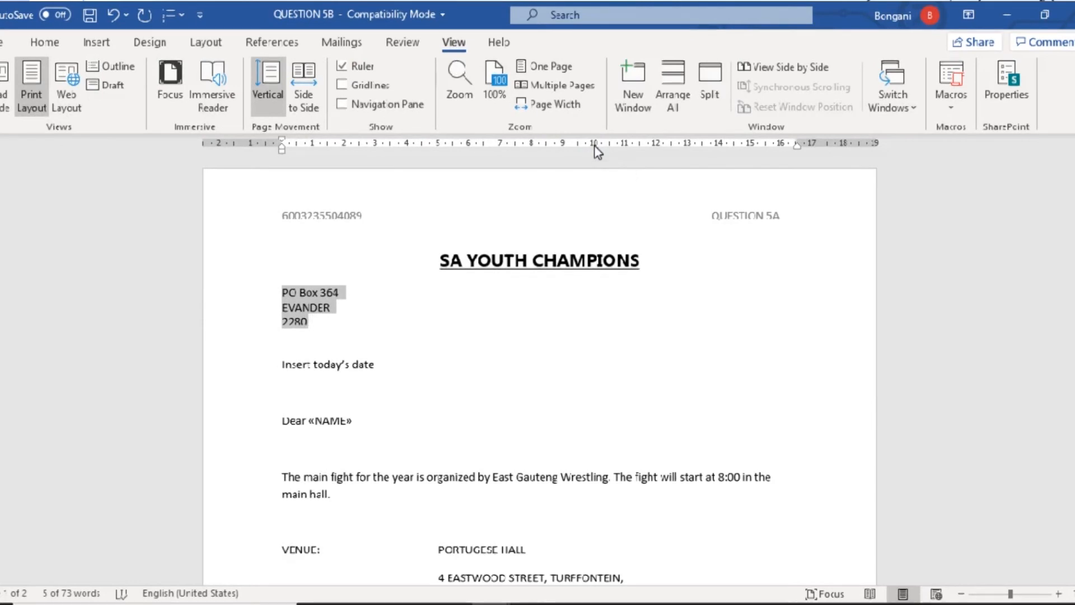
key(Tab)
key(Tab)
key(Tab)
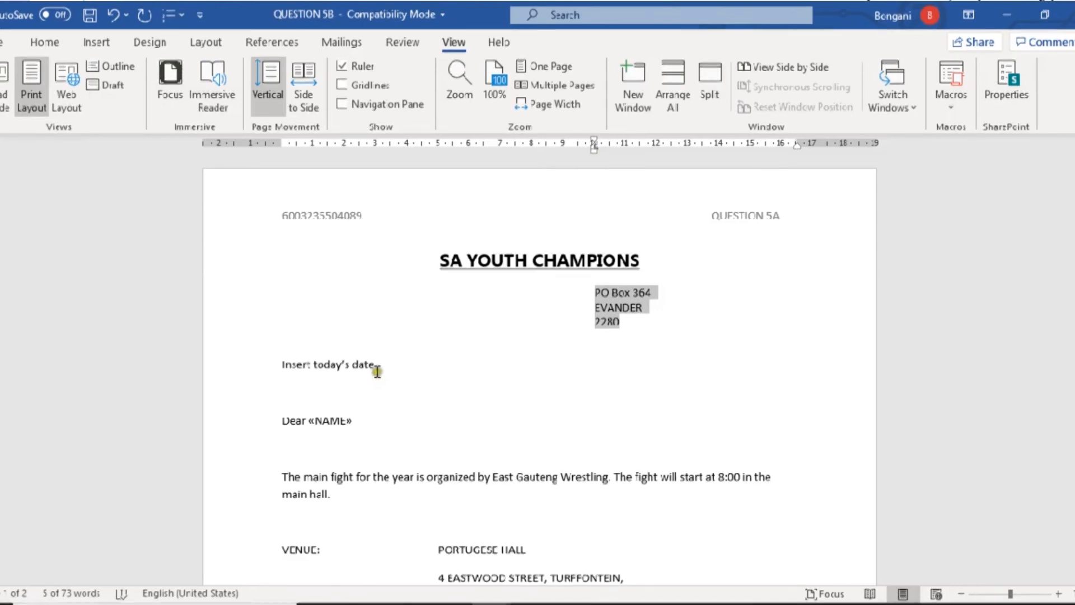
- Select the Insert today's date placeholder line
click(356, 365)
drag(355, 365, 294, 365)
click(99, 44)
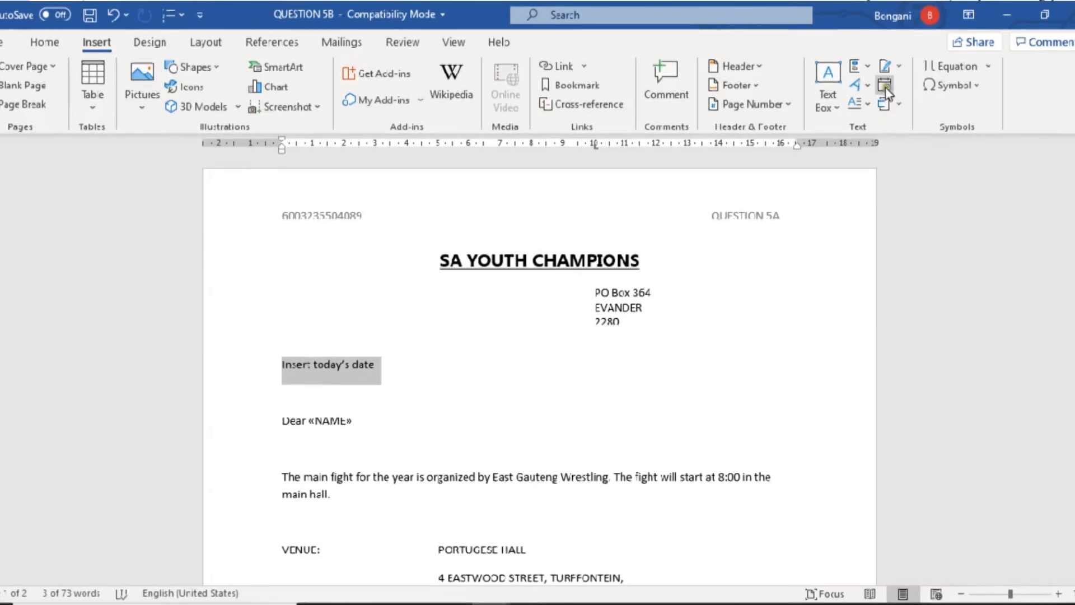
- Replace the placeholder with today's date in the 7 May 2020 format
click(884, 87)
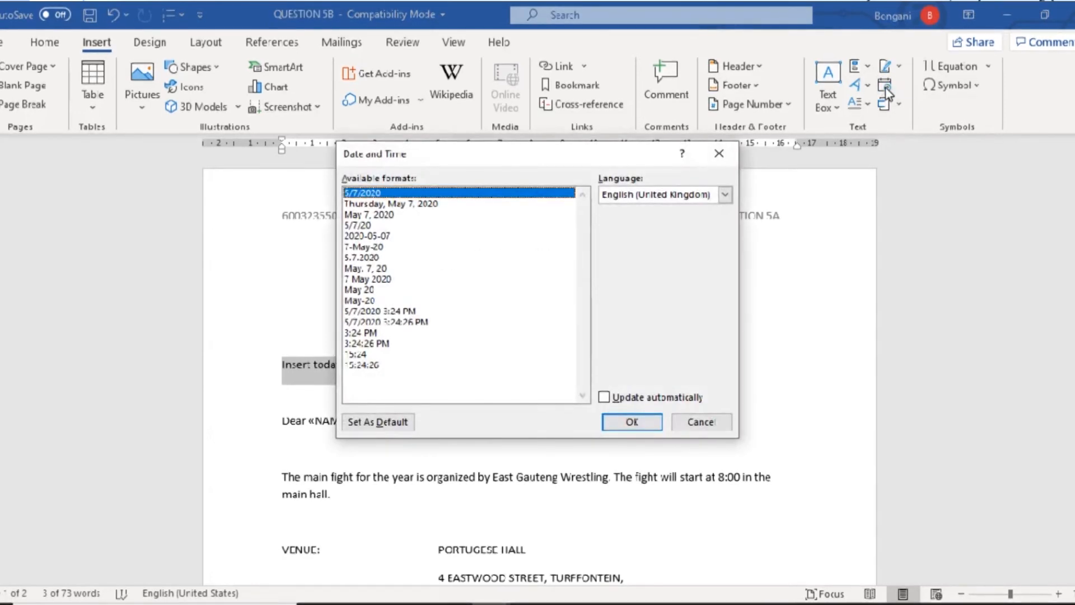
click(361, 278)
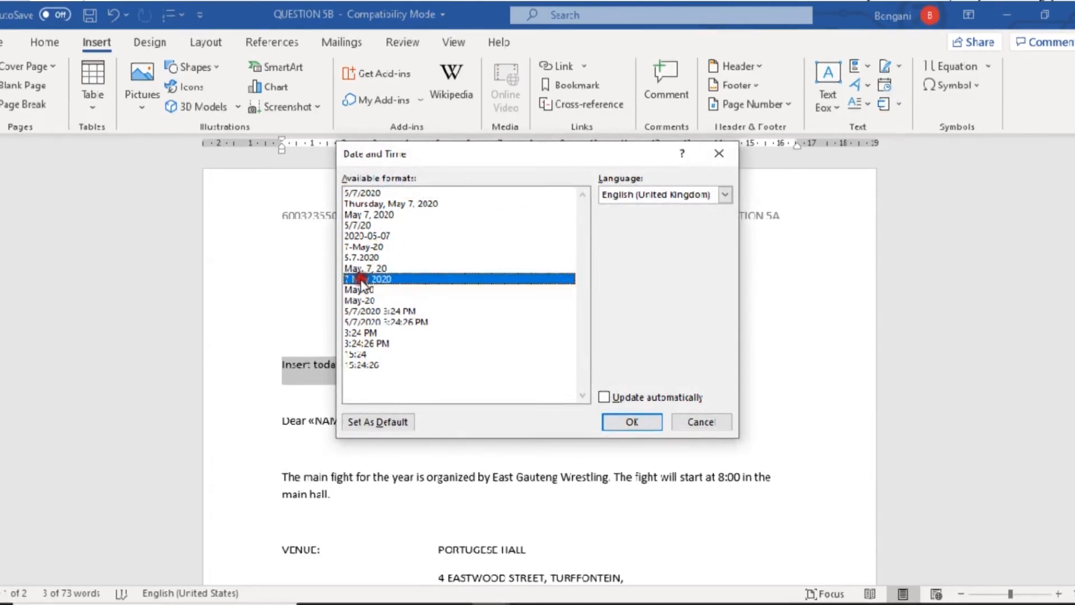
click(632, 421)
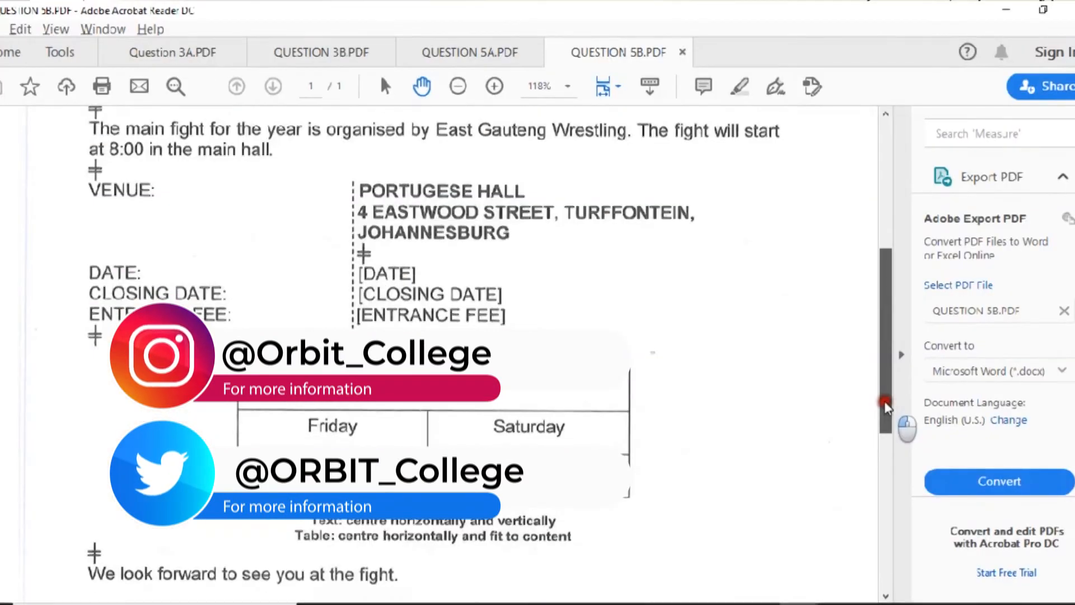
drag(885, 412, 886, 441)
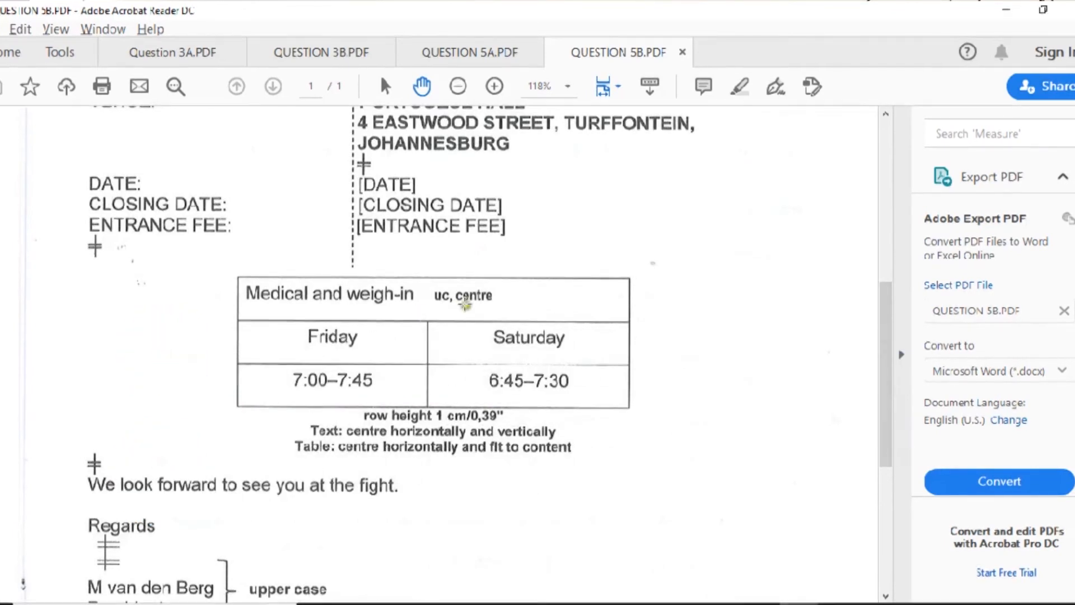
- Merge the table's top row into a single cell
key(alt+Tab)
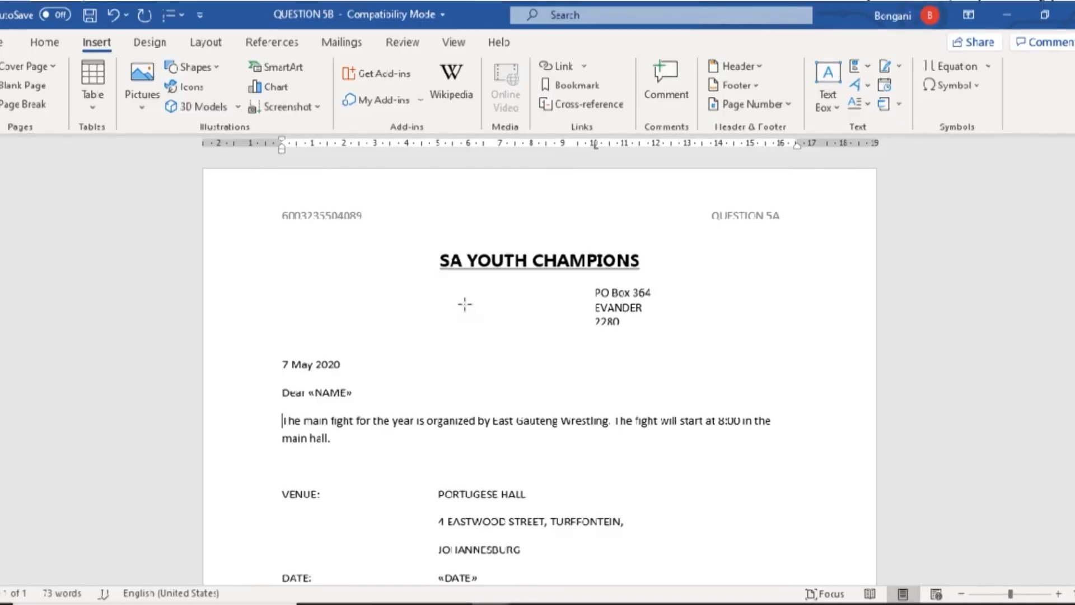
scroll(418, 378, down, 5)
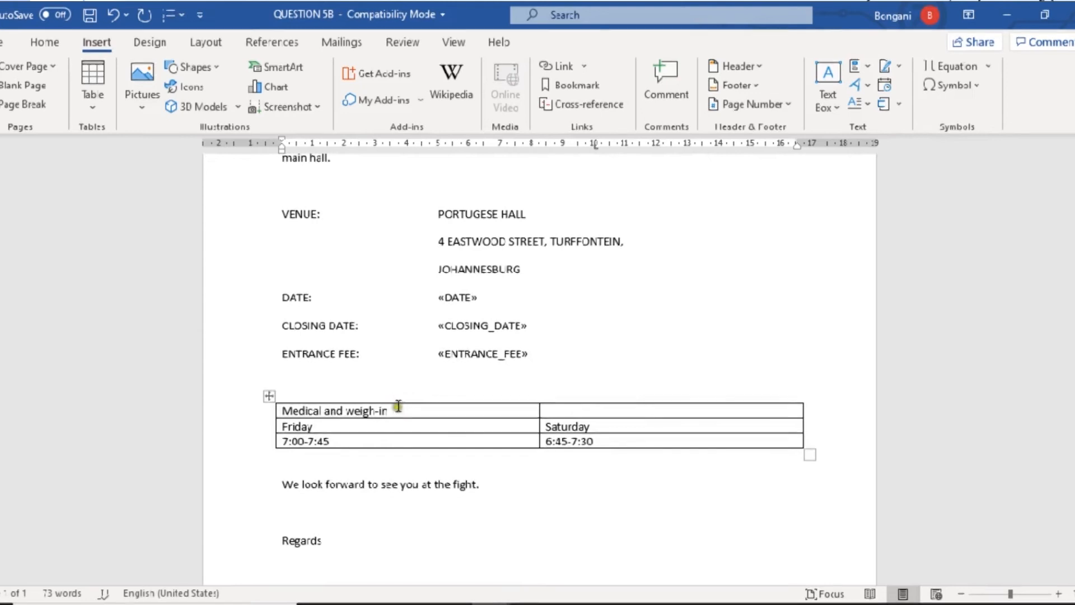
drag(393, 409, 562, 409)
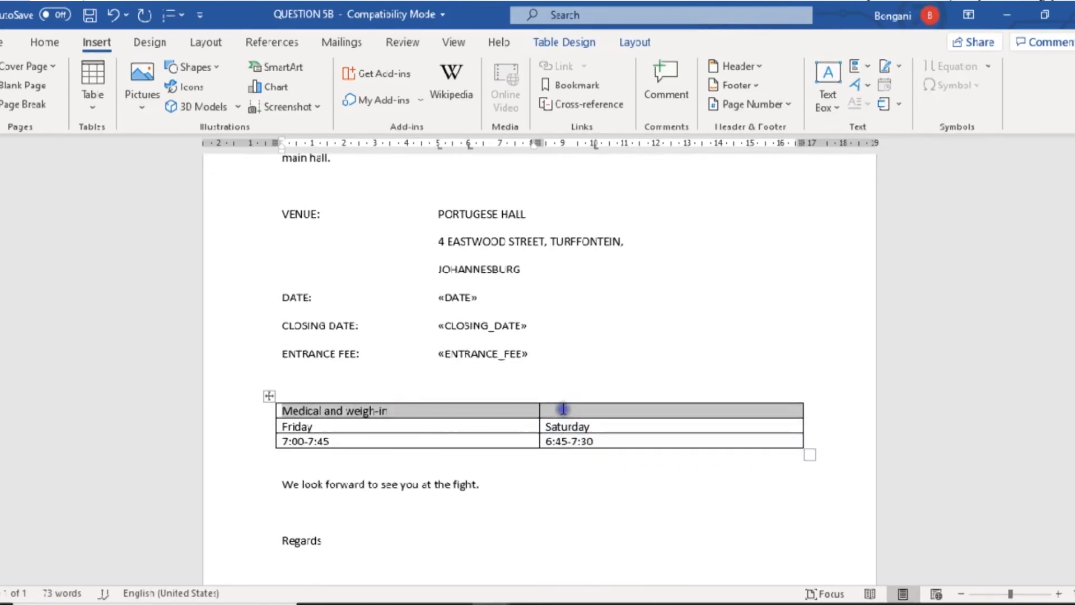
right_click(563, 409)
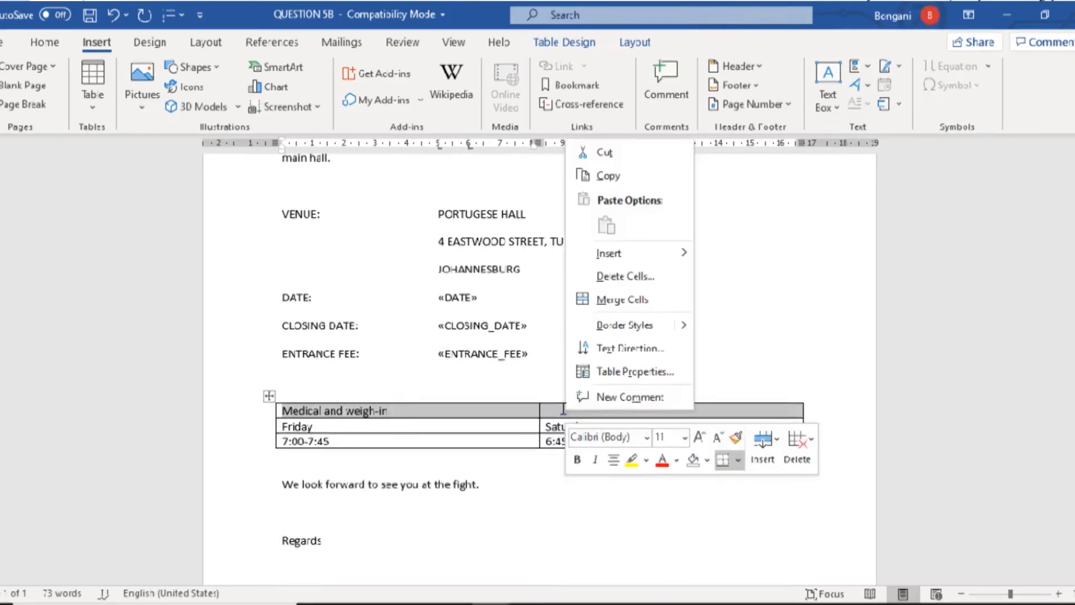
click(616, 300)
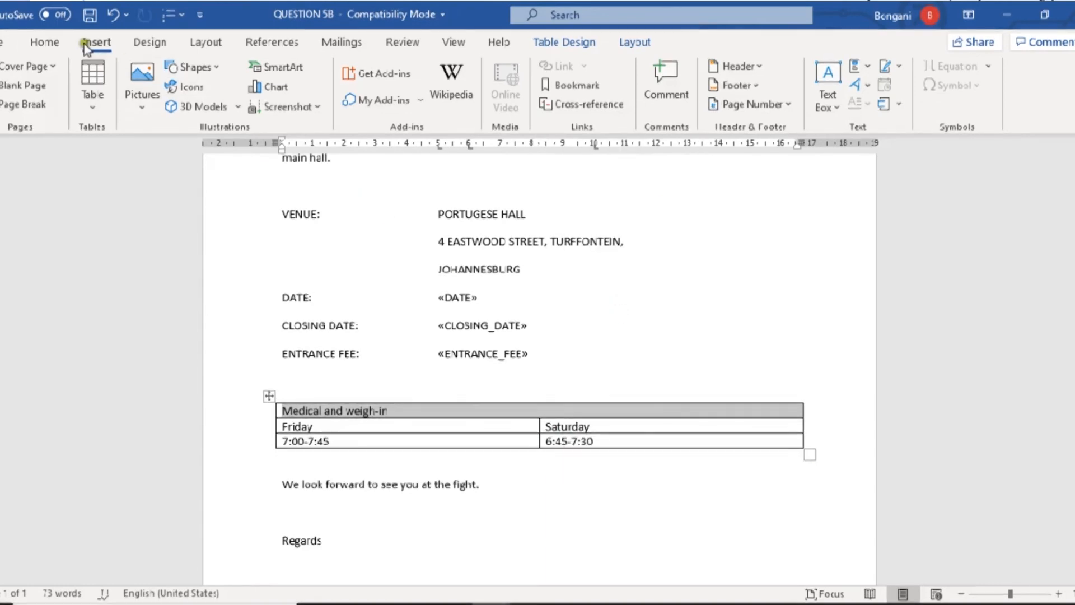
- Make the MEDICAL AND WEIGH-IN heading uppercase and centred
click(41, 44)
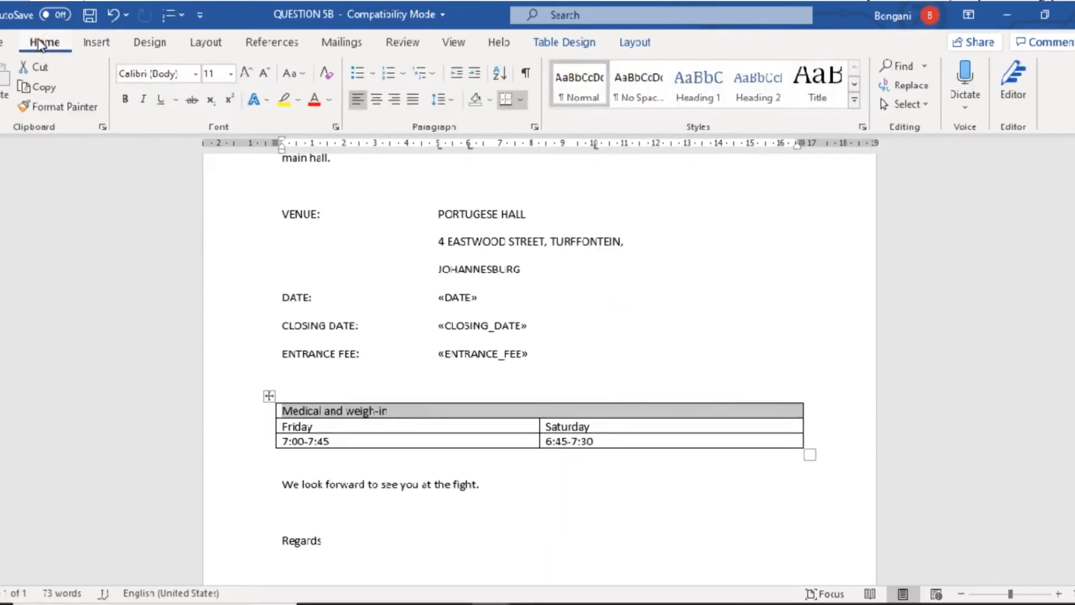
click(303, 79)
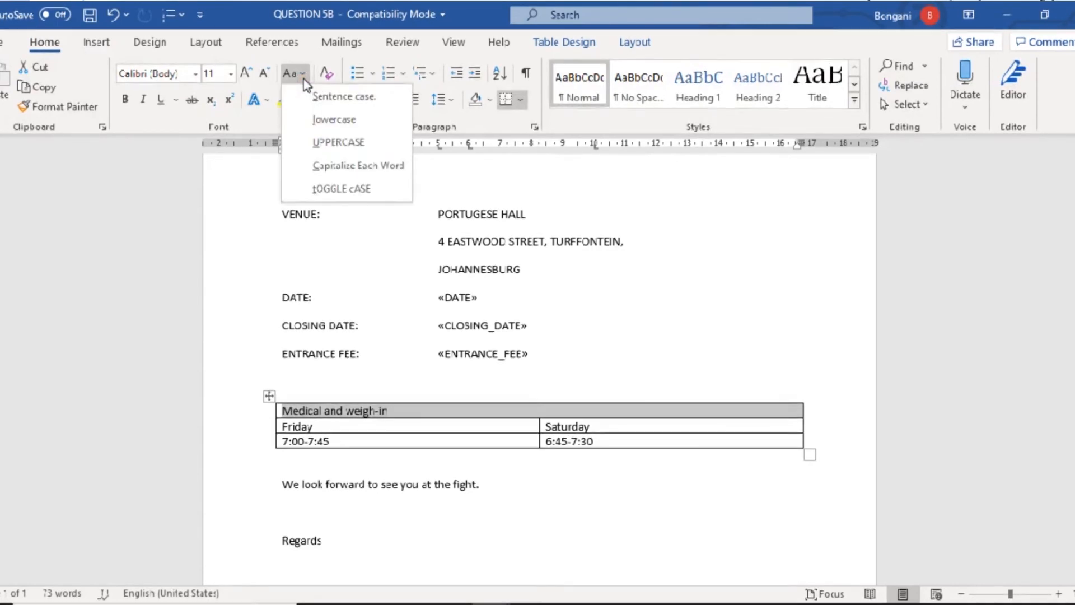
click(324, 141)
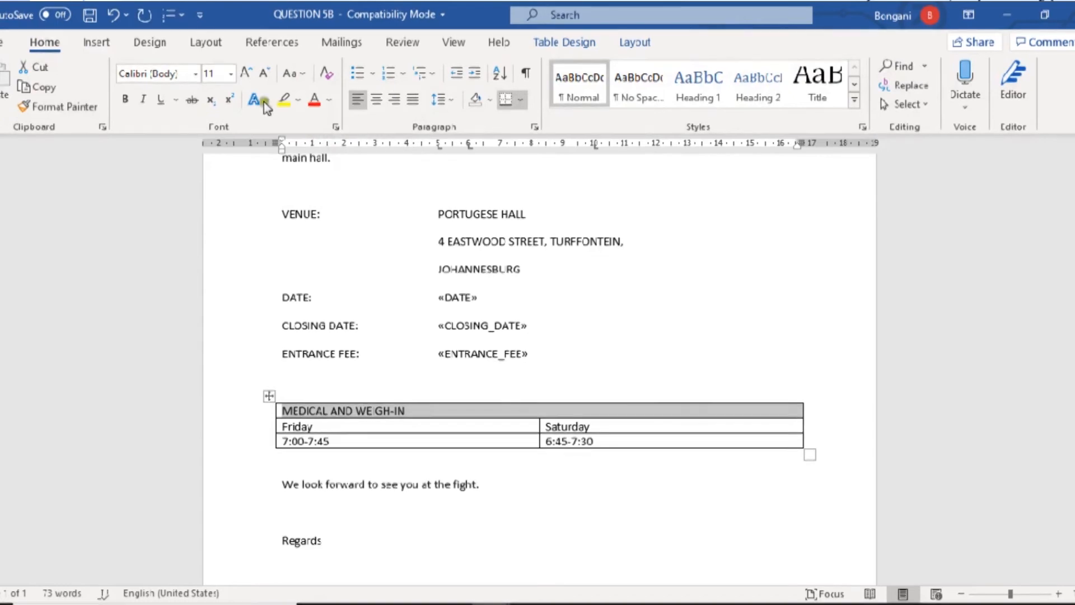
click(379, 104)
key(alt+Tab)
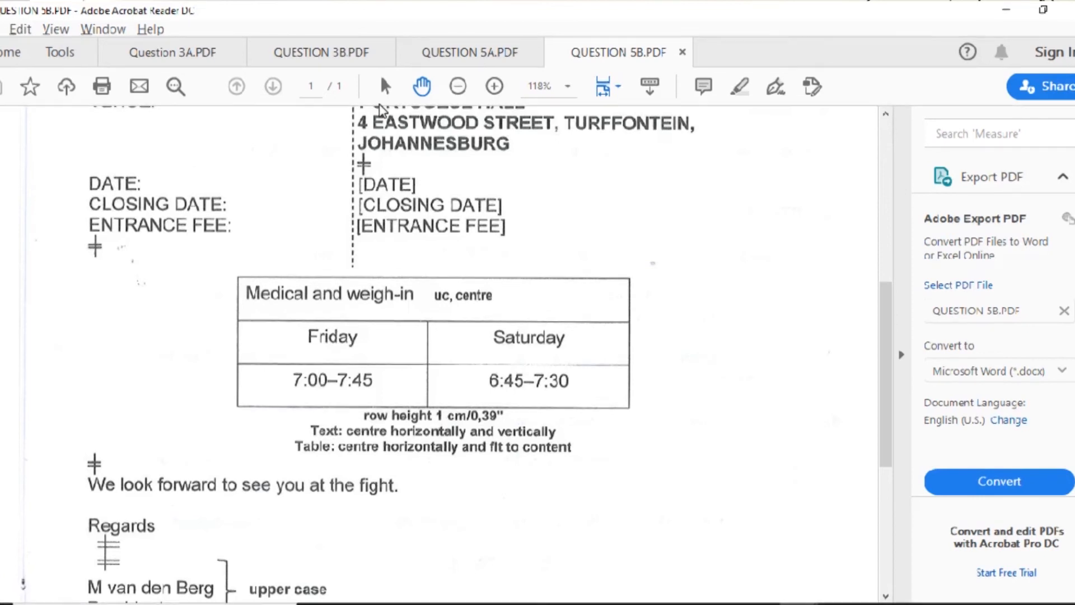
key(alt+Tab)
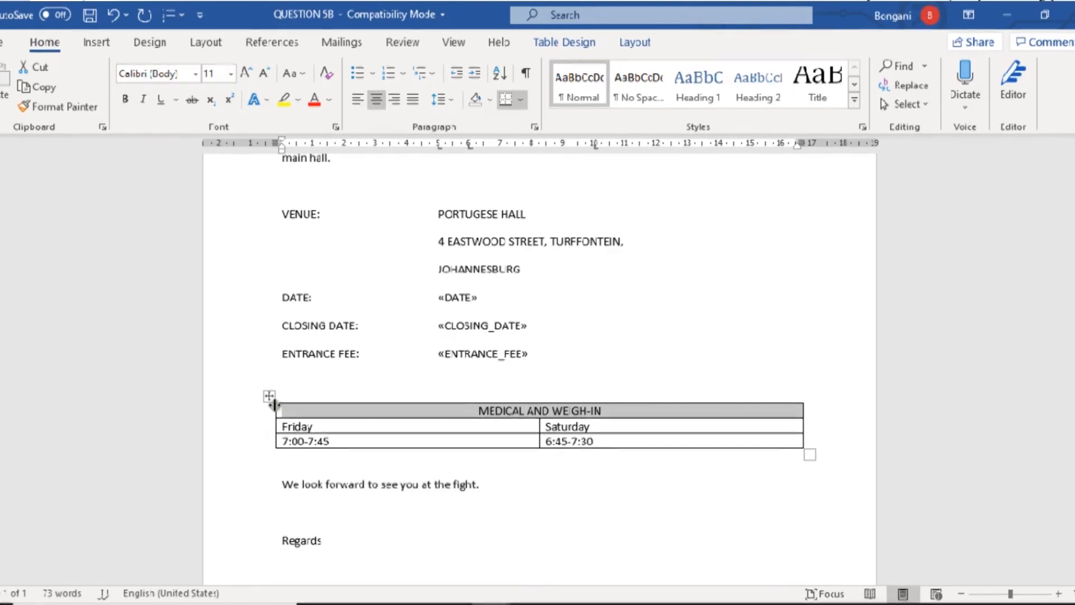
- Select the MEDICAL AND WEIGH-IN table rows and set their height to 1 cm
click(289, 441)
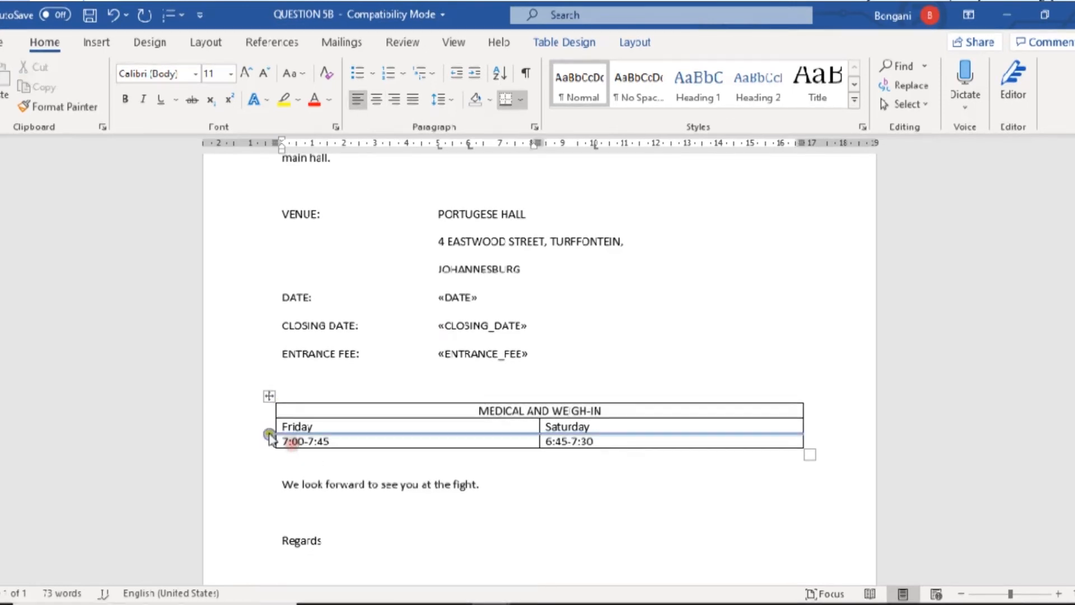
click(282, 439)
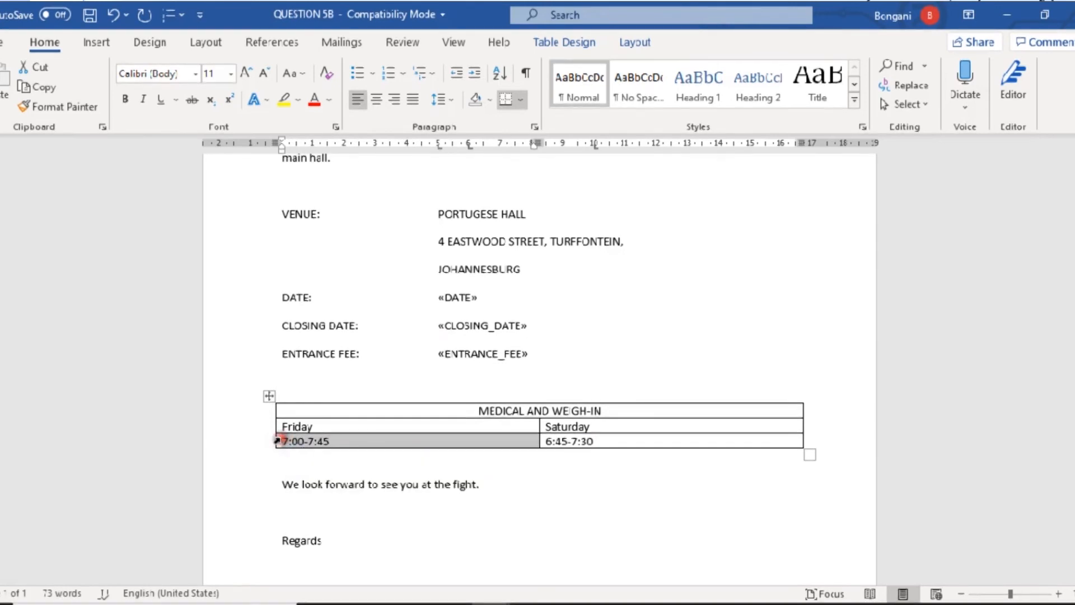
double_click(277, 440)
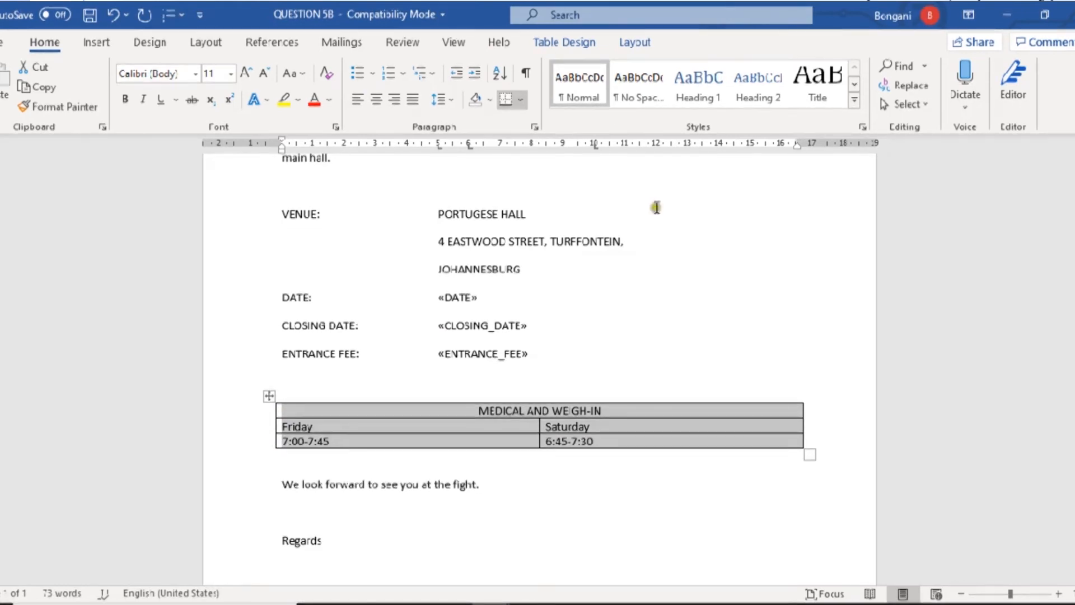
click(572, 47)
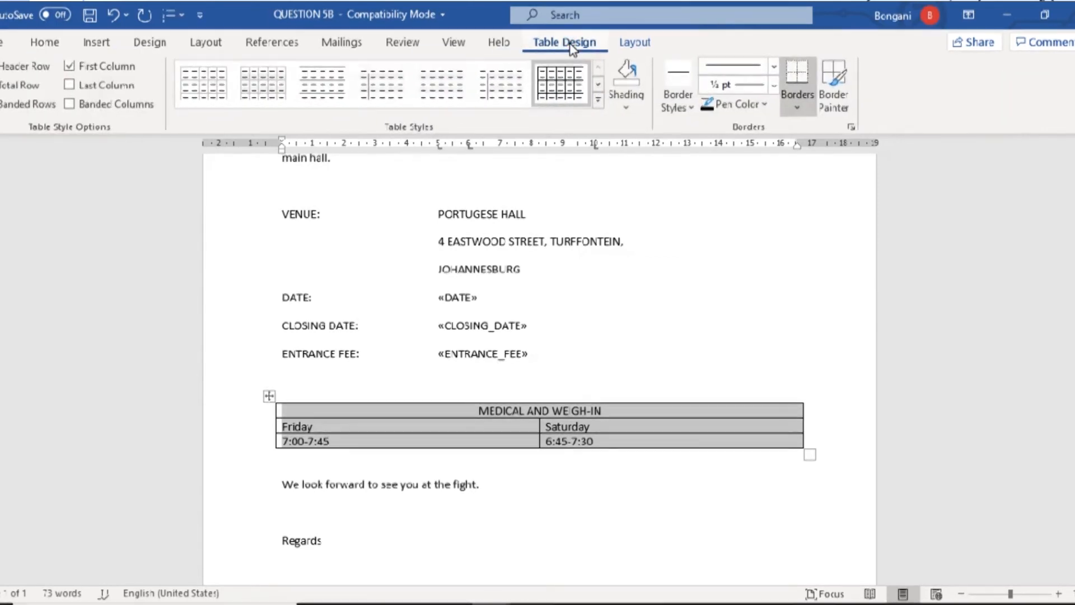
click(618, 44)
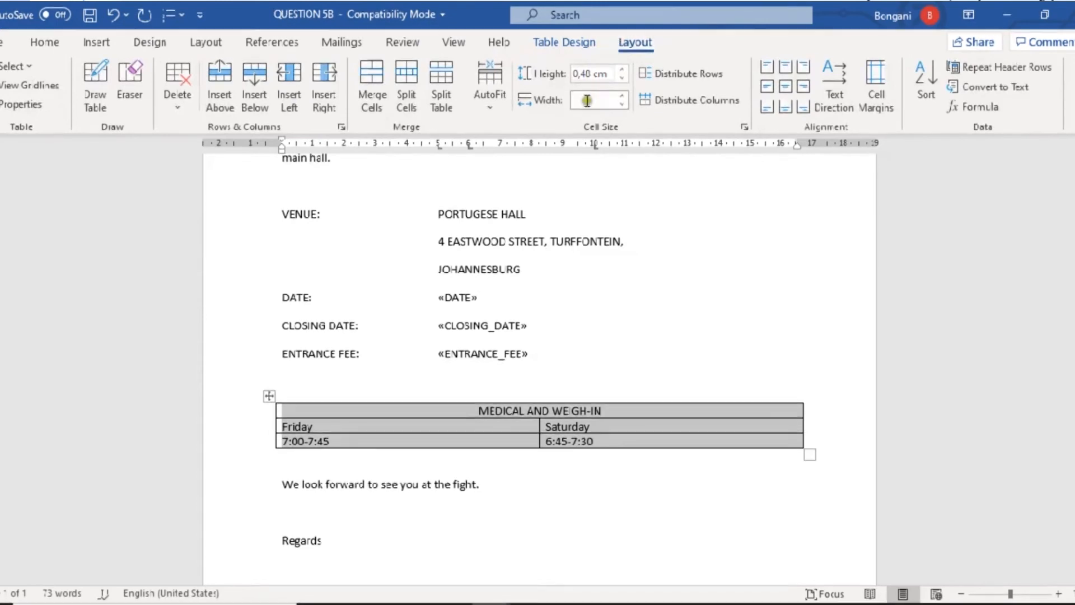
click(586, 75)
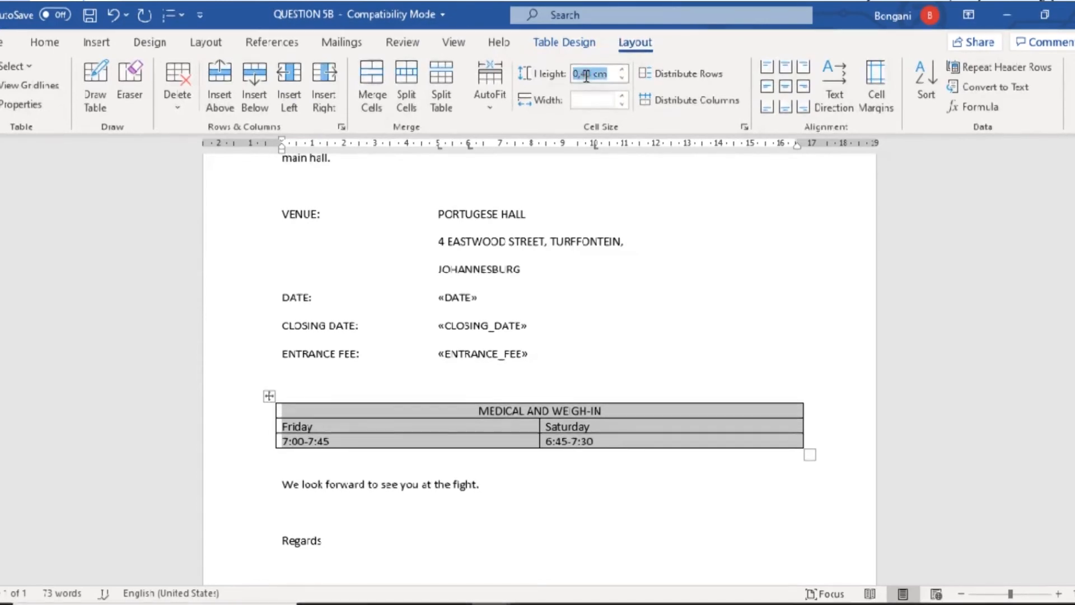
key(alt+Tab)
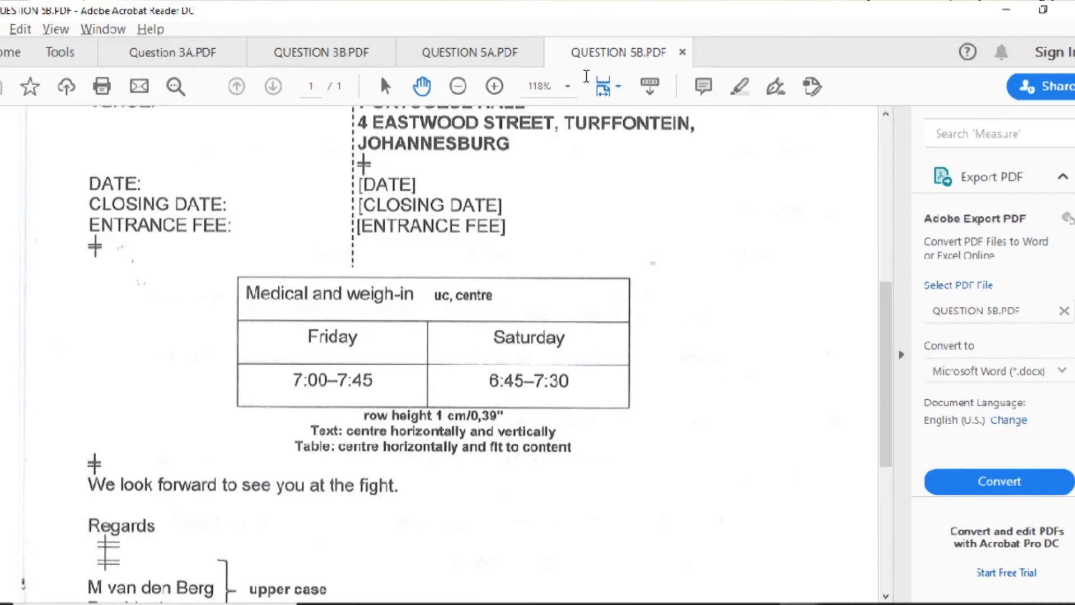
key(alt+Tab)
click(586, 74)
click(586, 74)
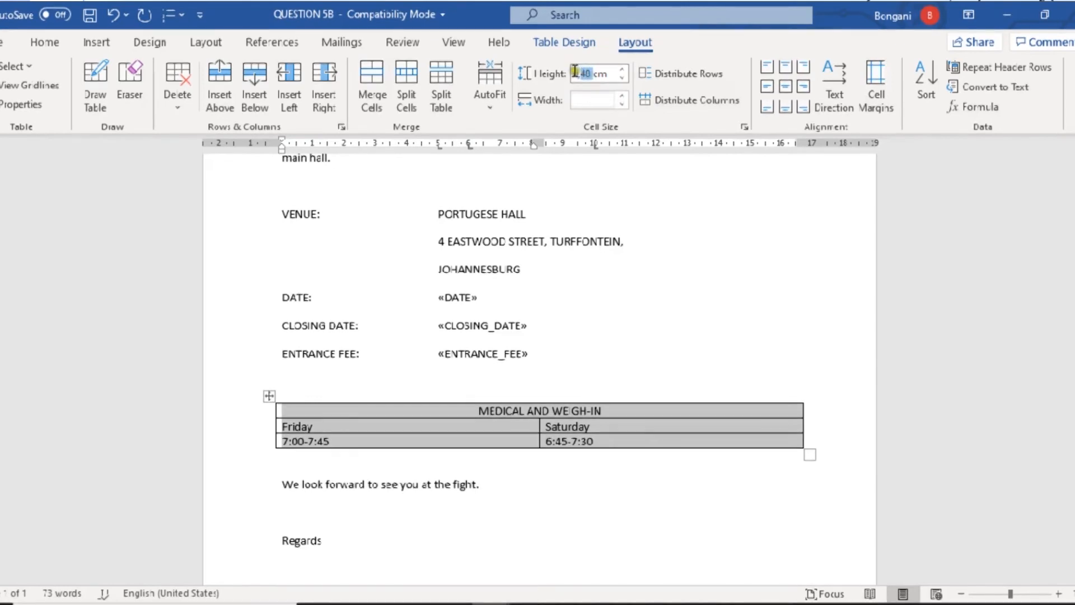
click(575, 71)
key(Return)
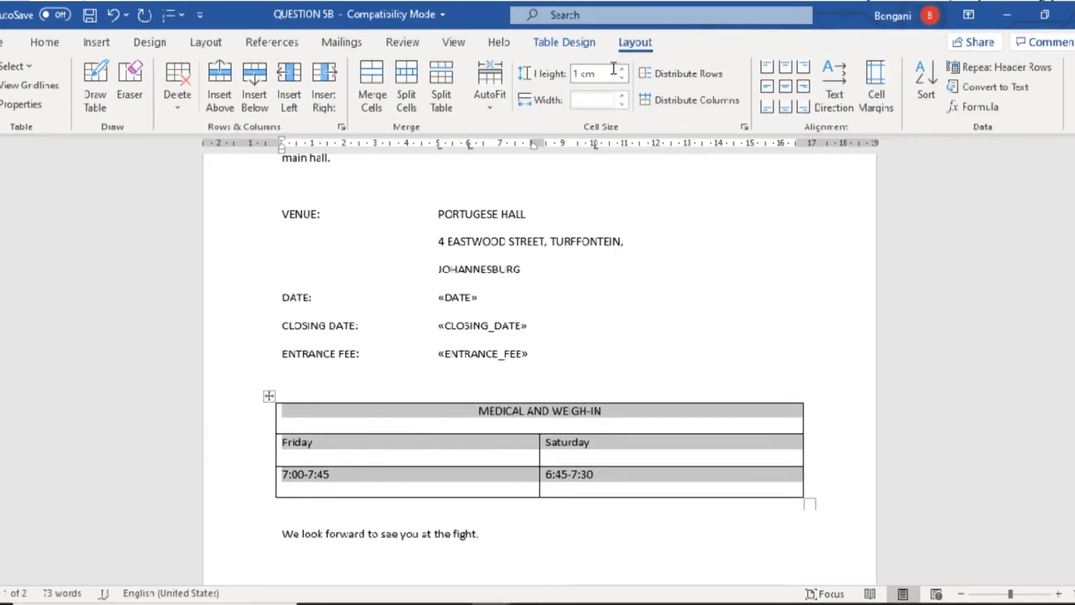
key(alt+Tab)
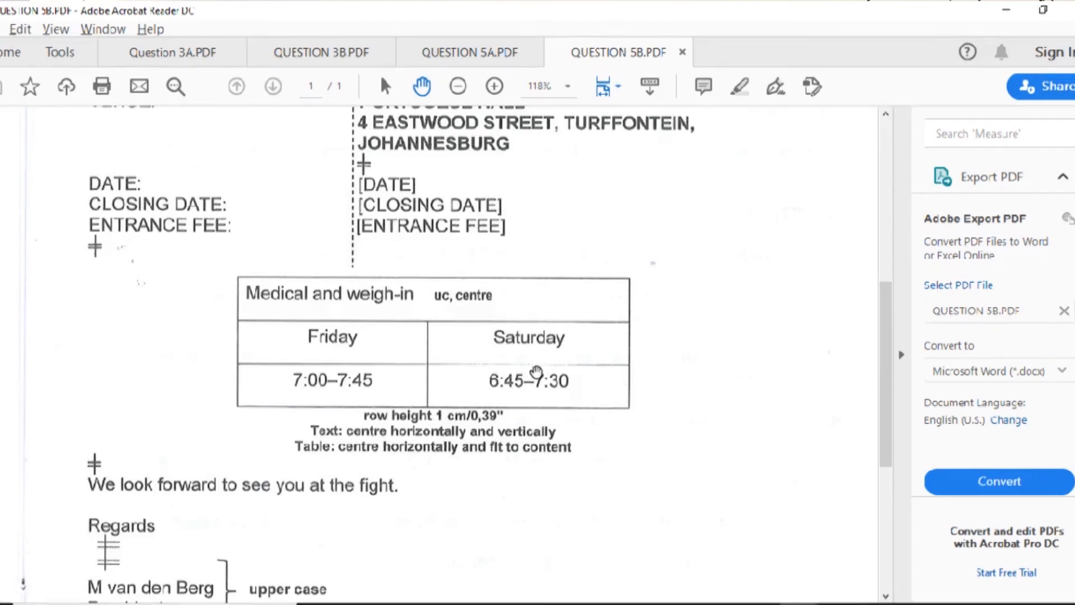
- Centre the MEDICAL AND WEIGH-IN cell text horizontally and vertically, then review the table
key(alt+Tab)
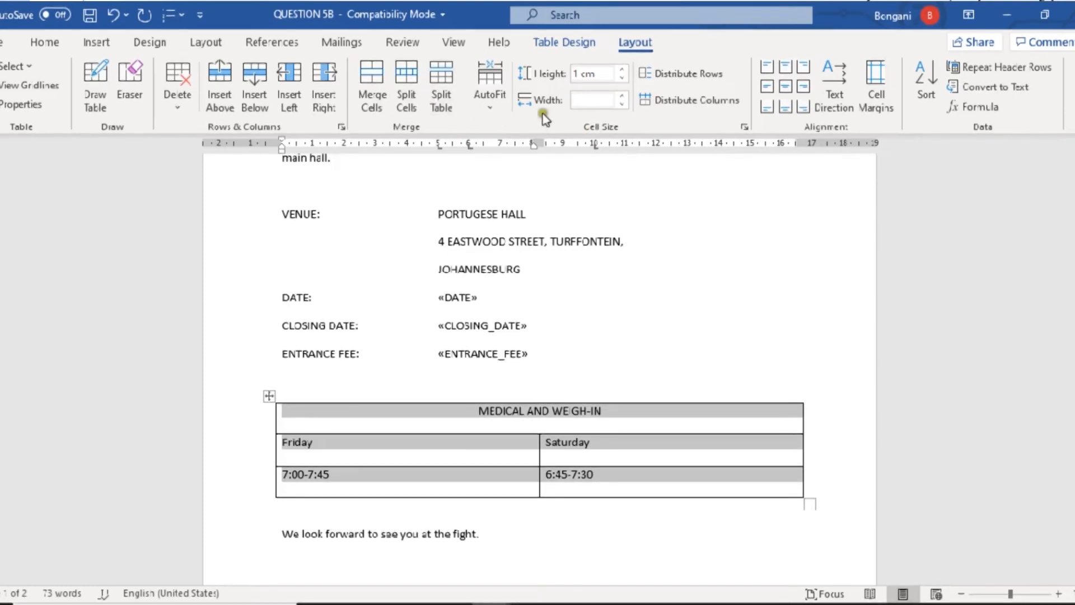
click(786, 87)
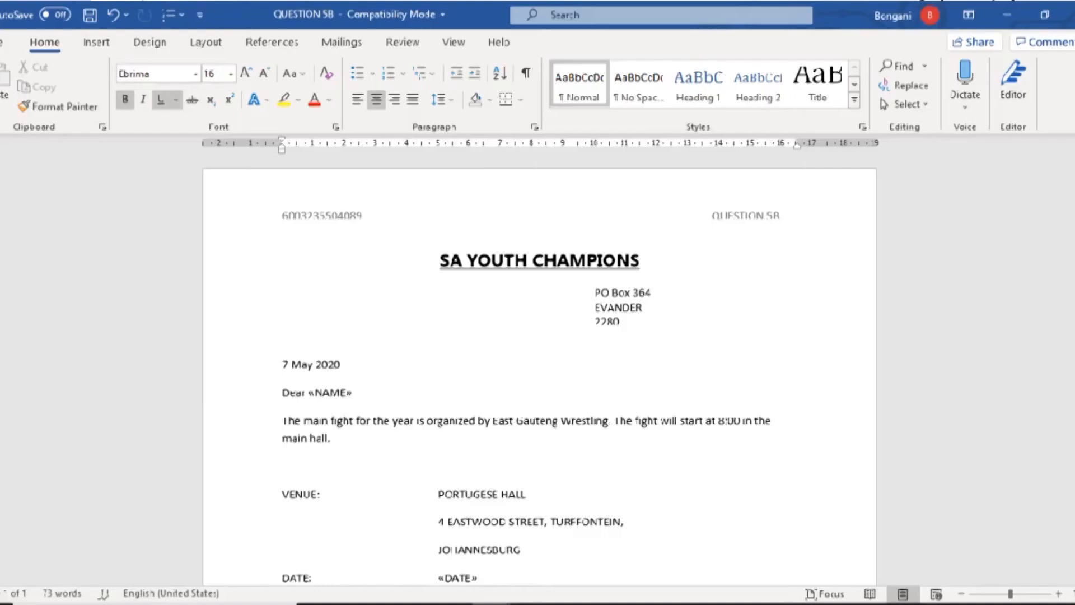
scroll(539, 369, down, 4)
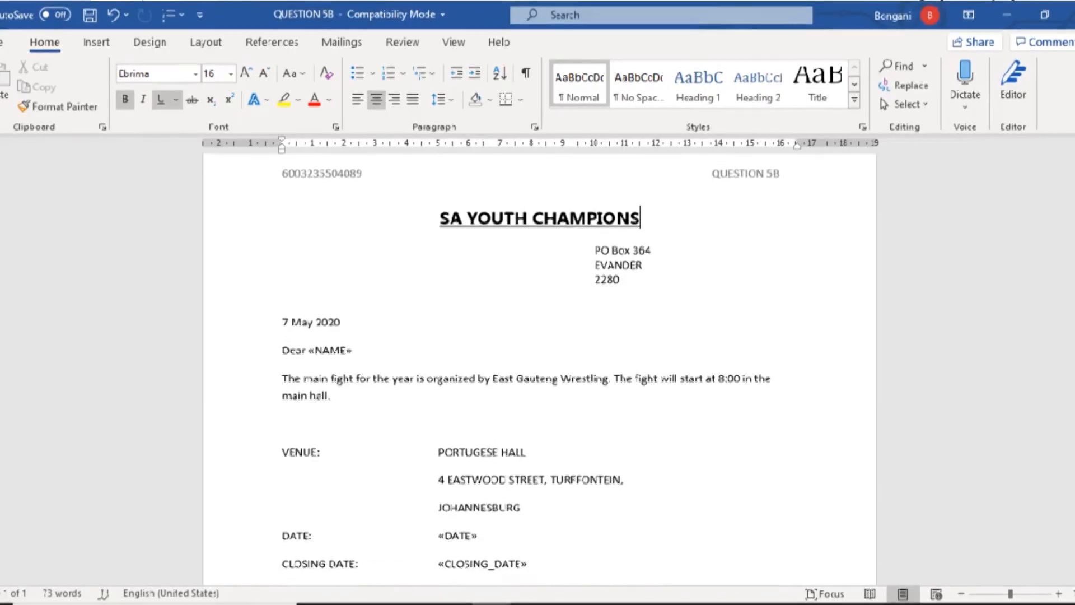
scroll(539, 369, down, 6)
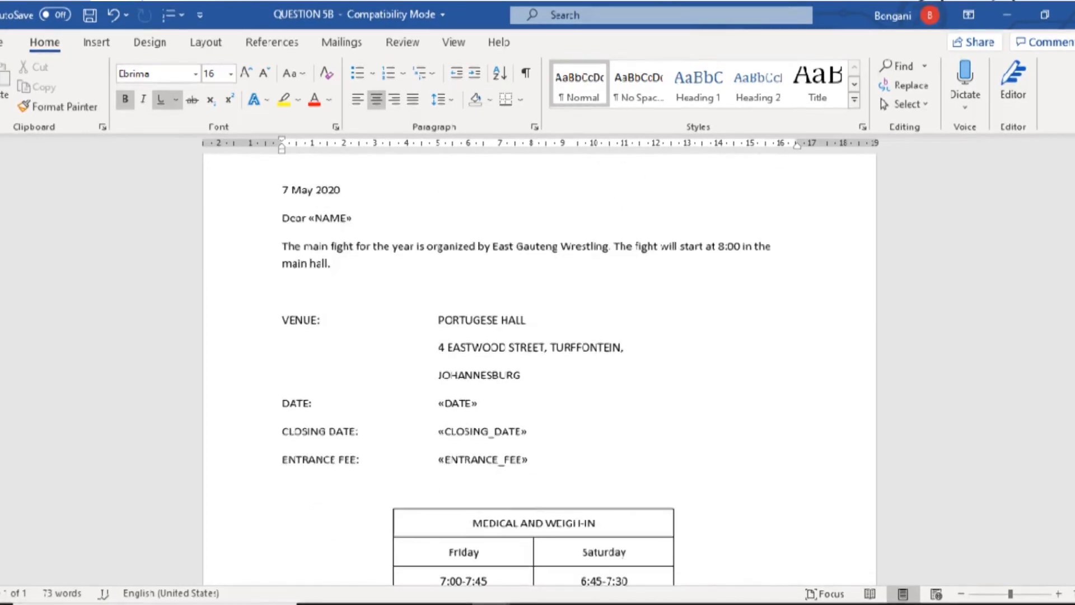
scroll(539, 369, down, 4)
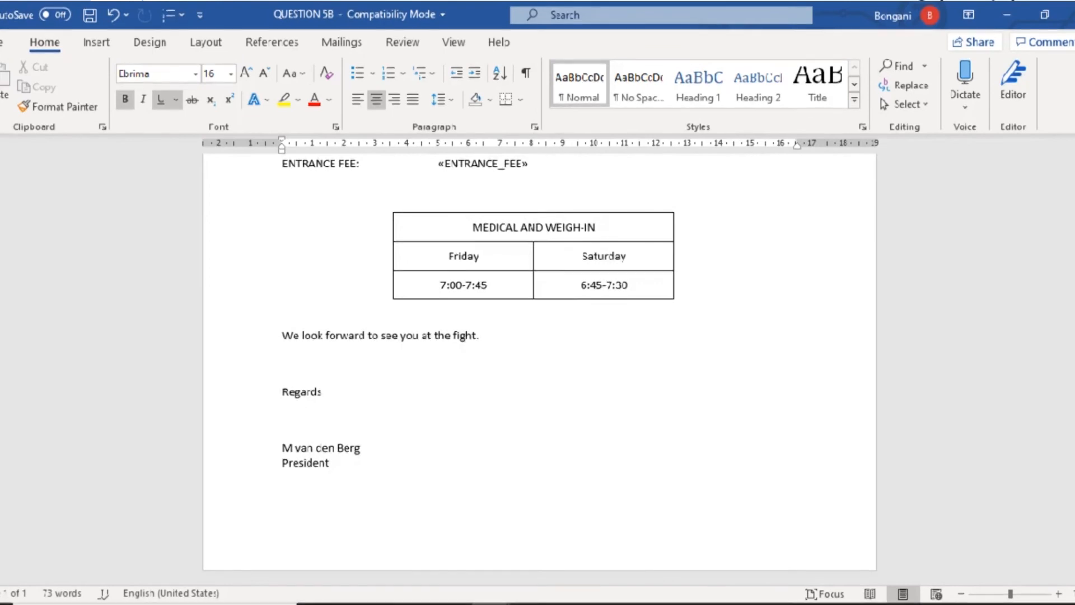
scroll(539, 369, up, 14)
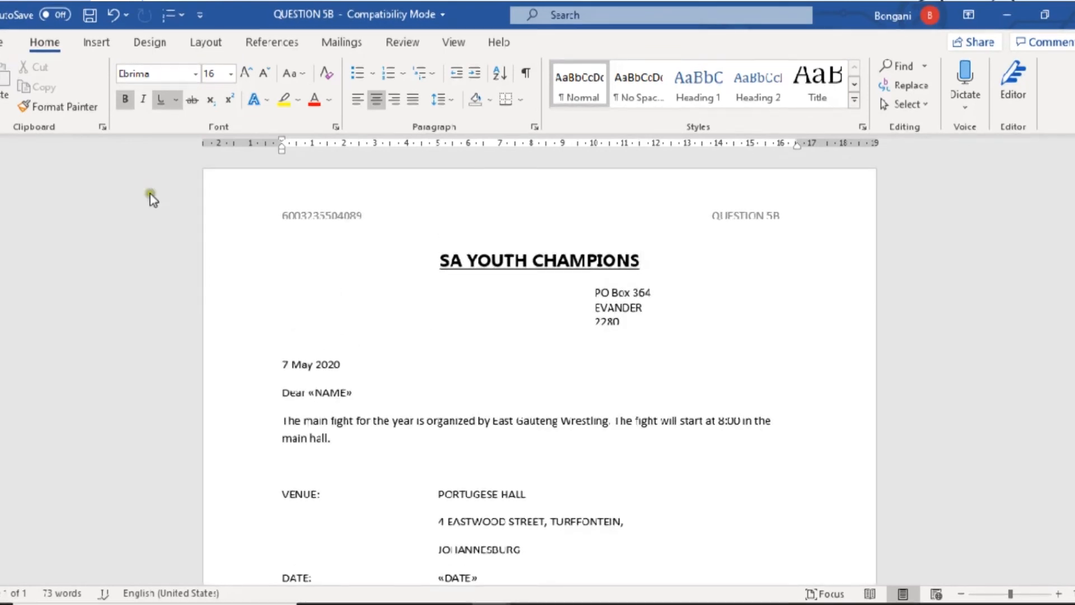
key(alt+Tab)
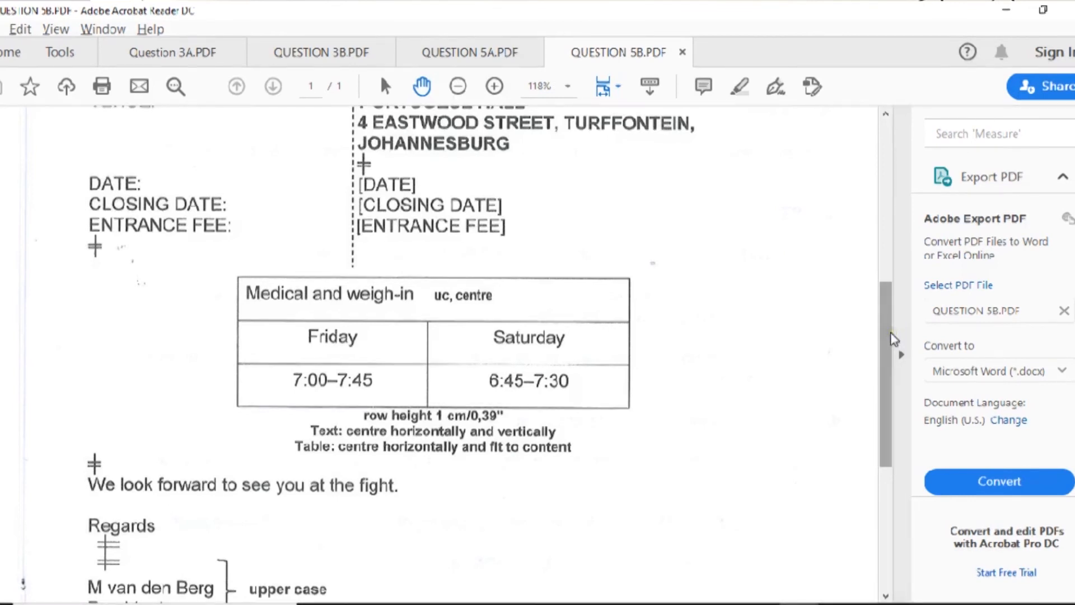
- Scroll QUESTION 5A.PDF to the Question 5B instructions, then go back to the Word letter
click(466, 52)
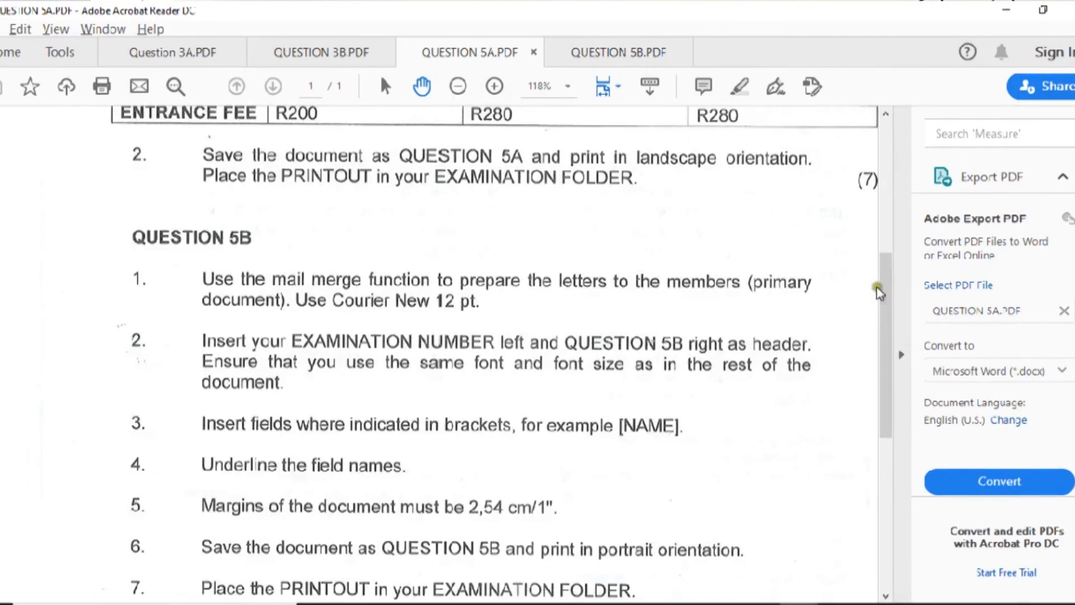
drag(887, 304, 891, 334)
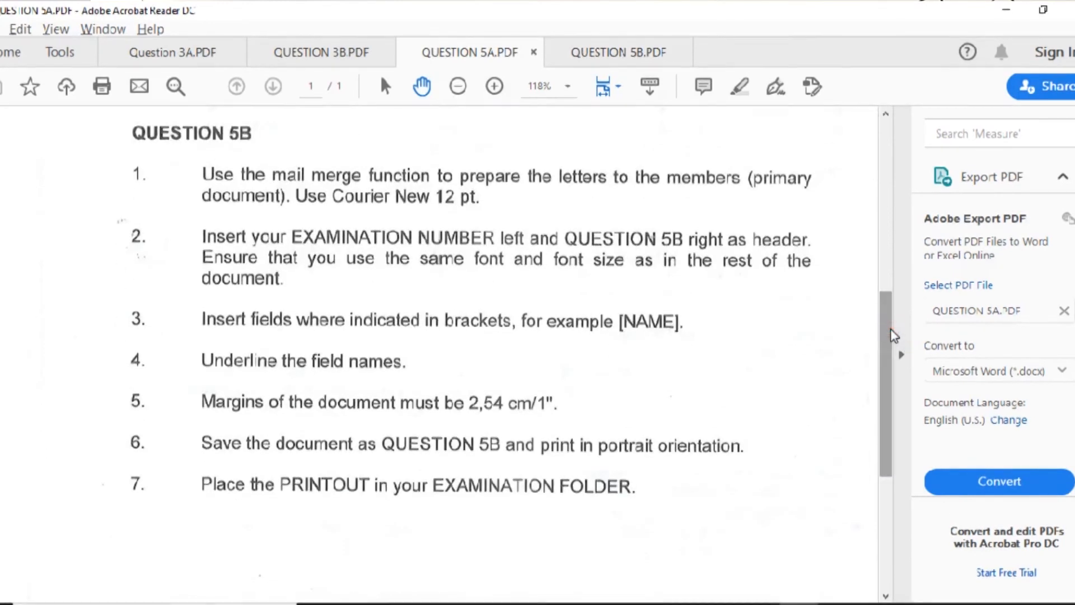
key(alt+Tab)
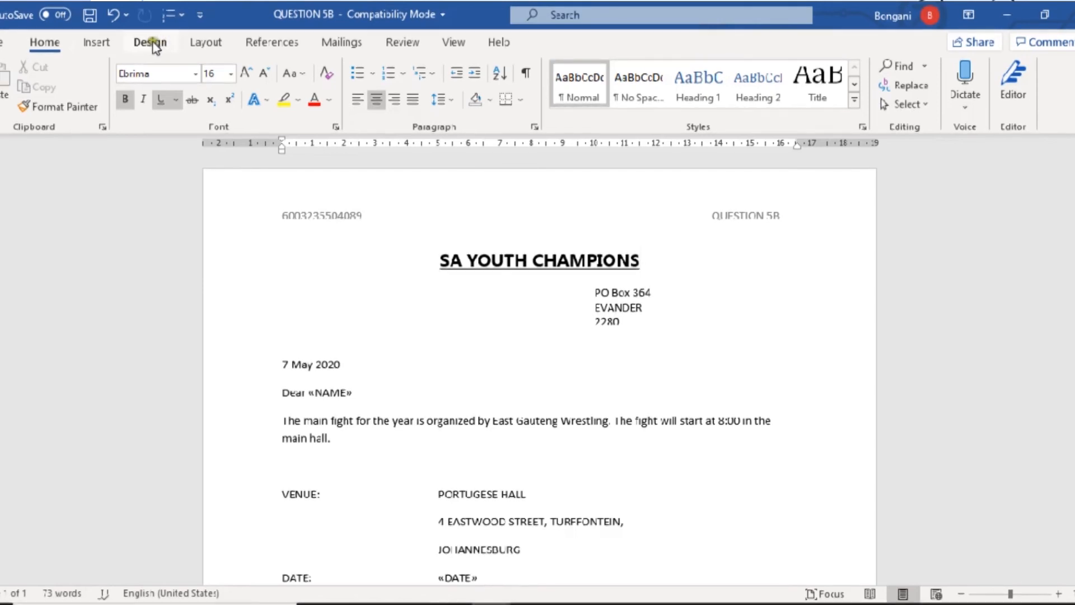
- Confirm the letter's margins are 2,54 cm on all sides, rechecking the PDF instructions
click(204, 43)
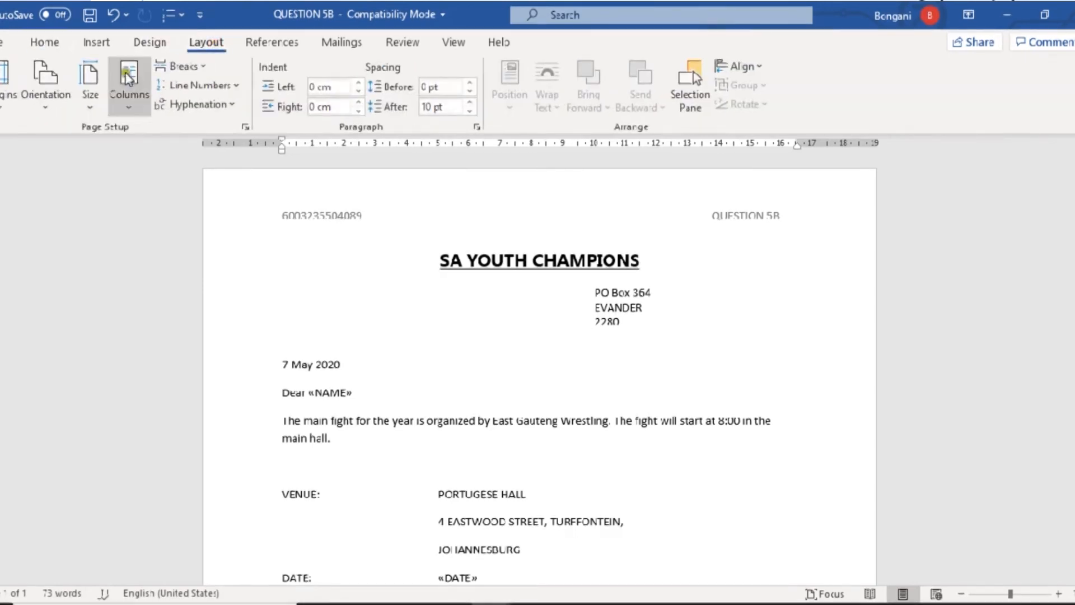
click(5, 106)
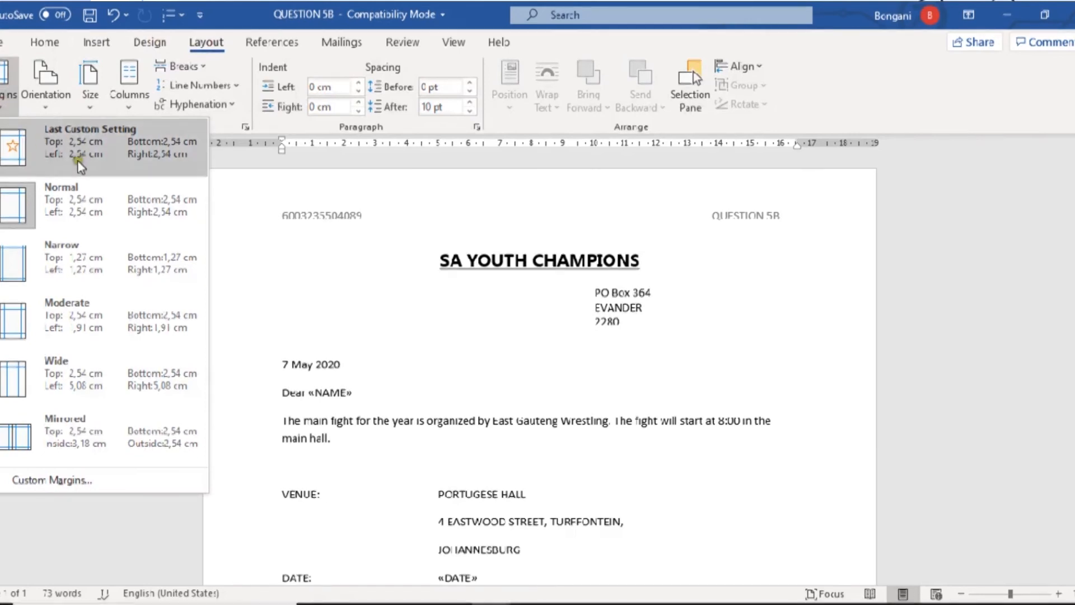
click(435, 300)
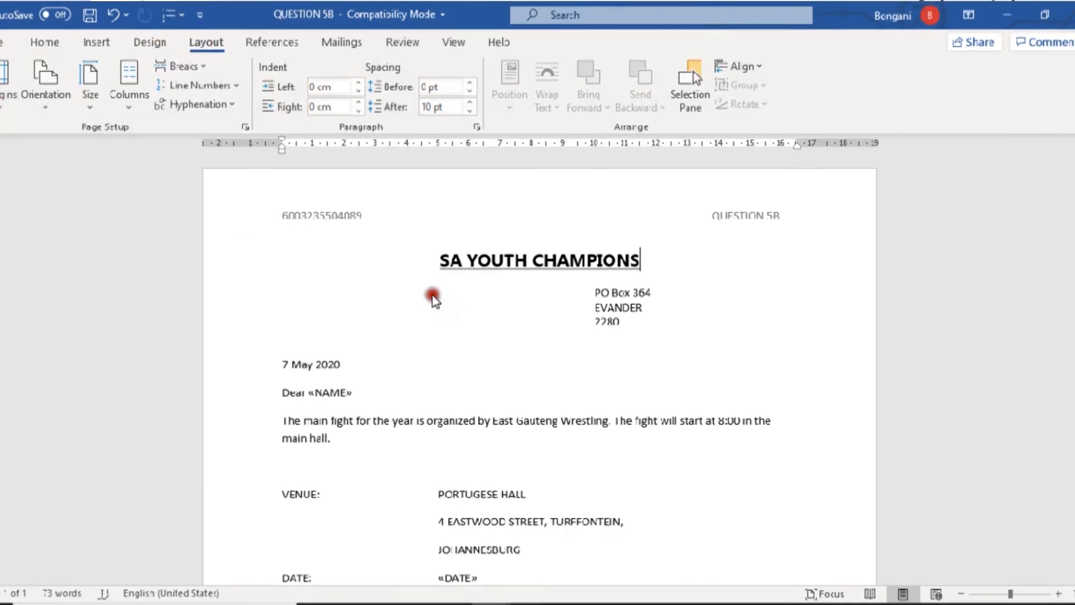
key(alt+Tab)
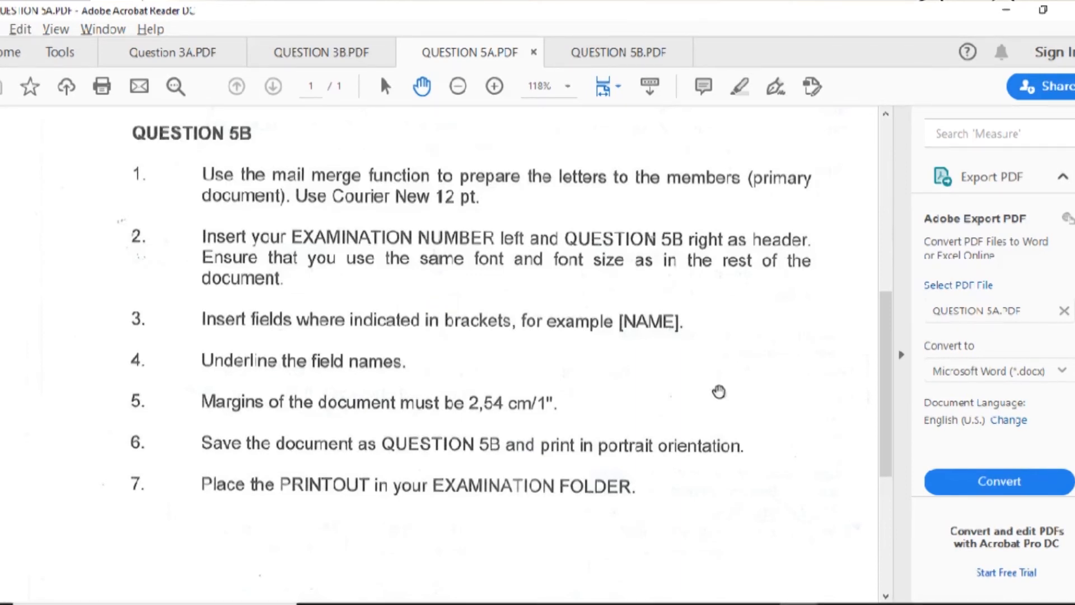
key(alt+Tab)
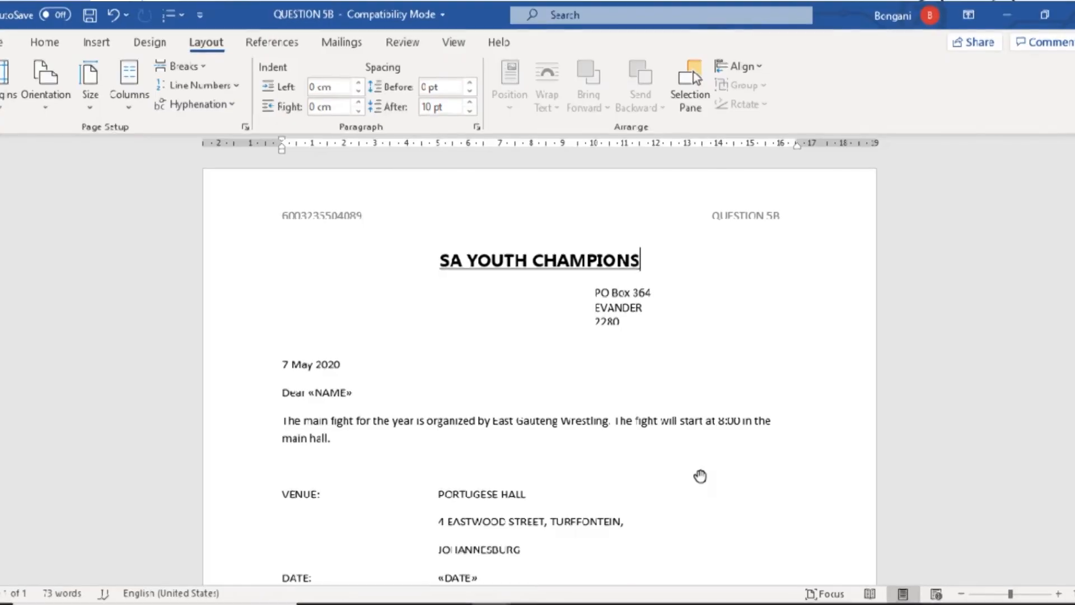
- Save the letter as QUESTION 5B on this PC
click(3, 42)
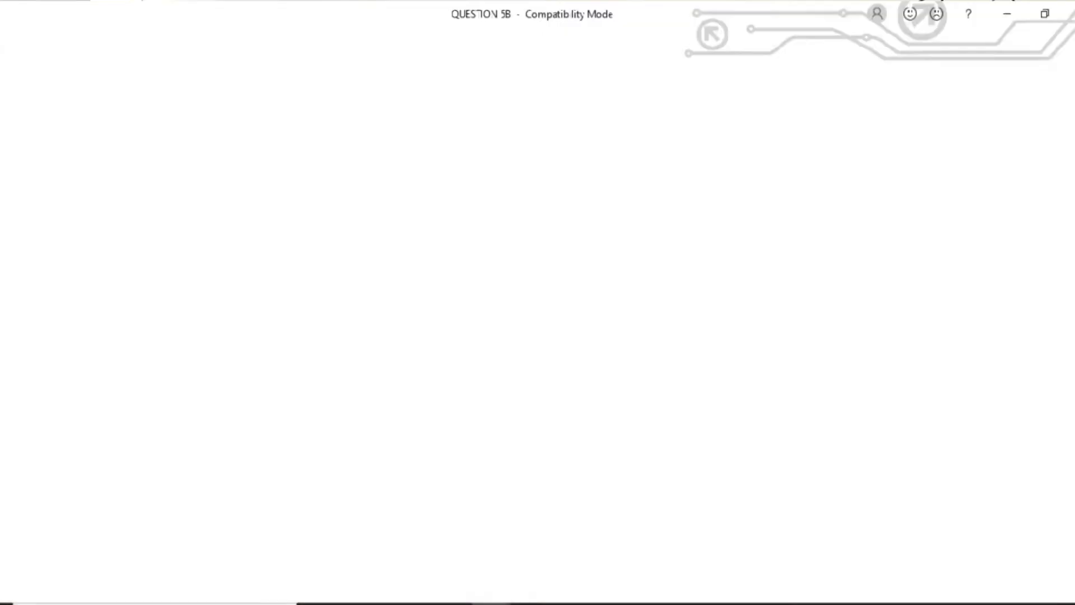
click(25, 265)
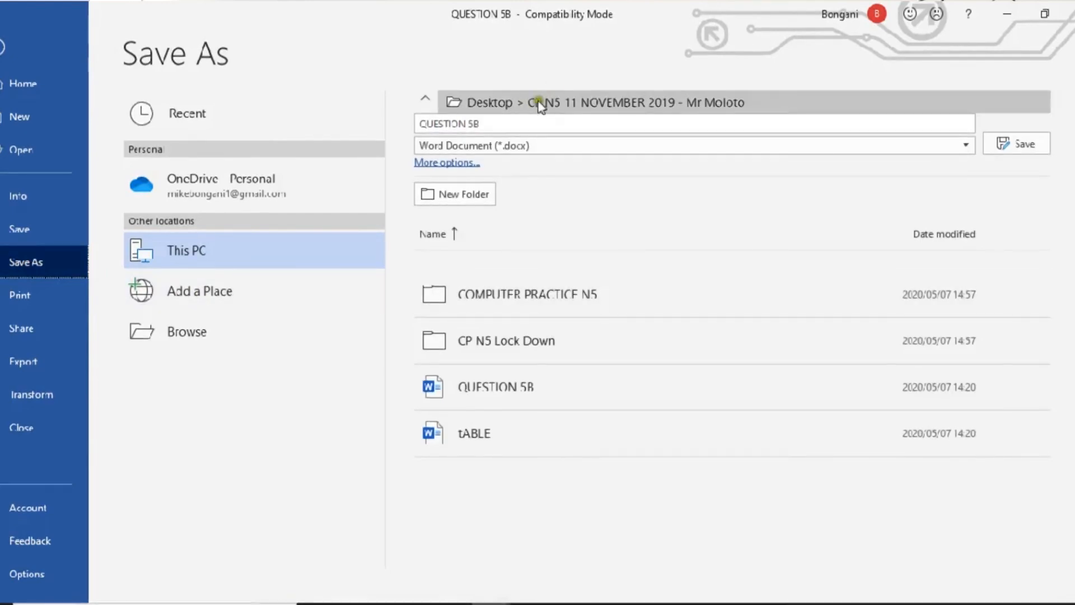
click(508, 116)
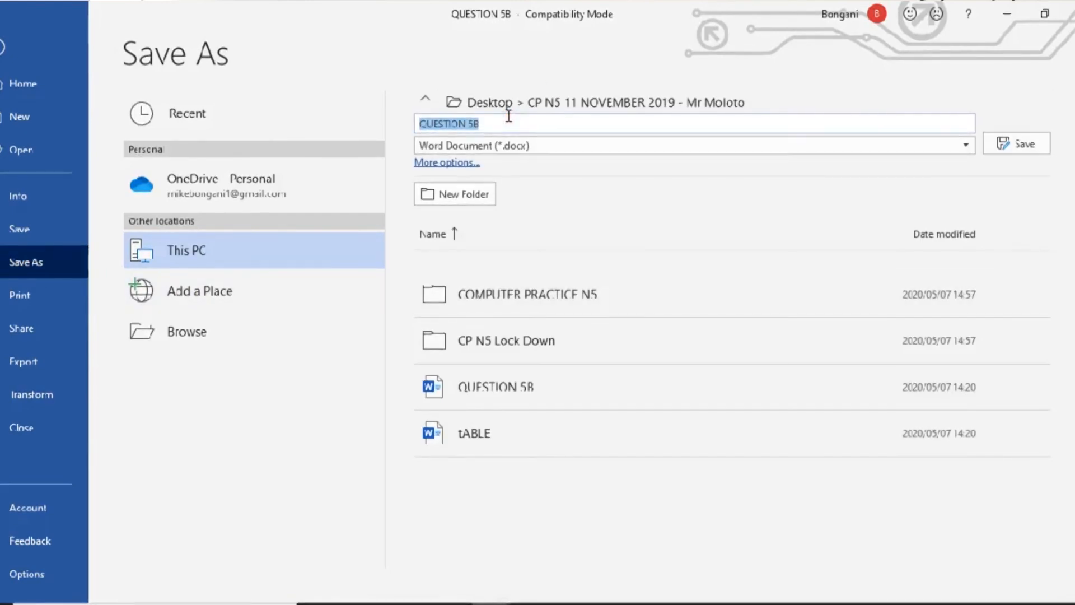
click(1013, 147)
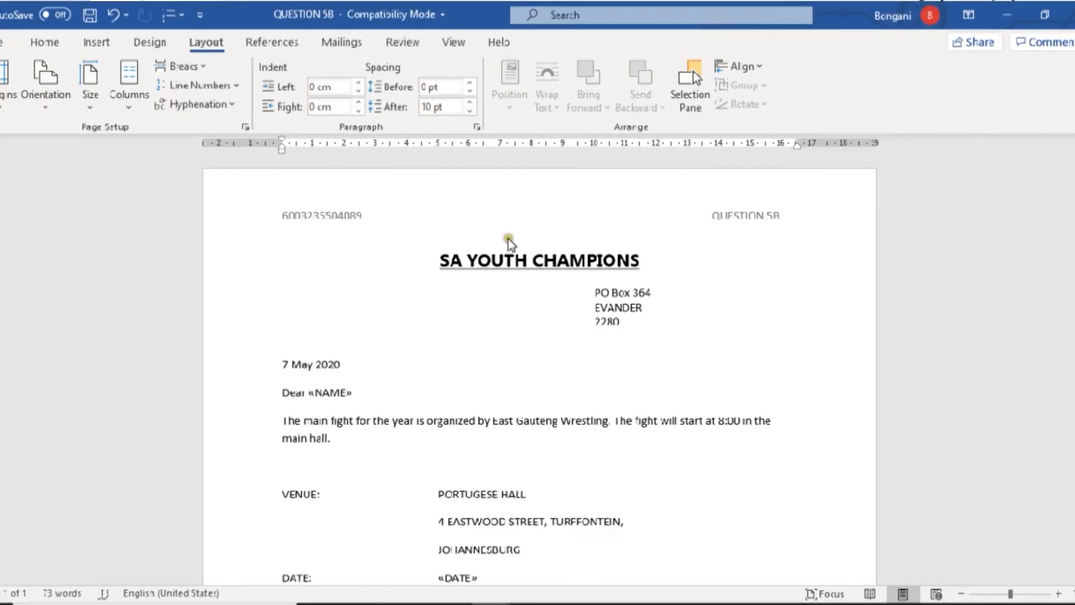
- Check the print preview shows a single portrait page, then close the letter
click(3, 42)
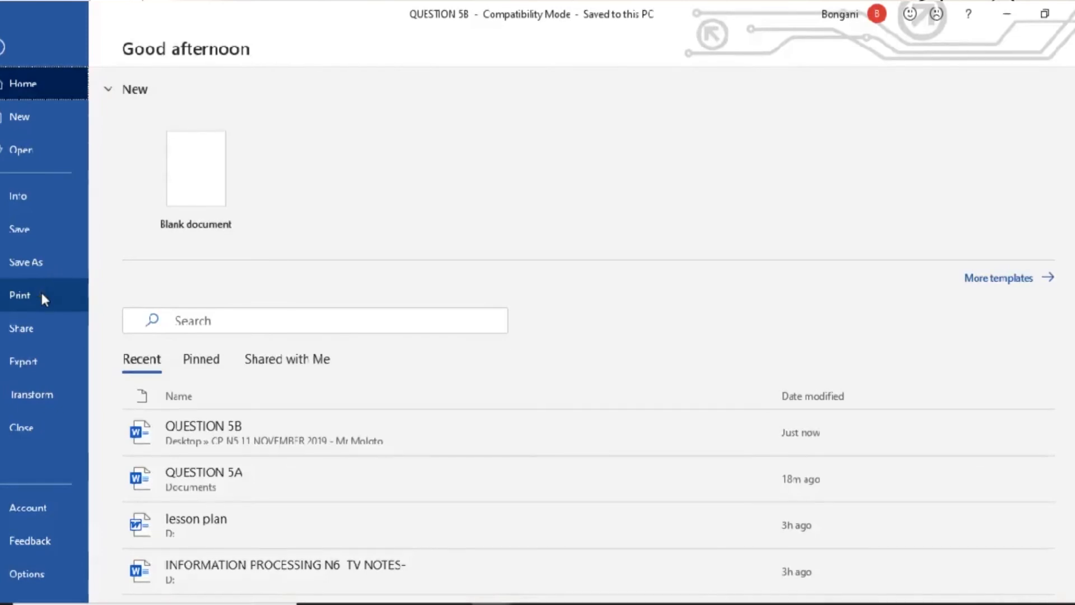
click(42, 292)
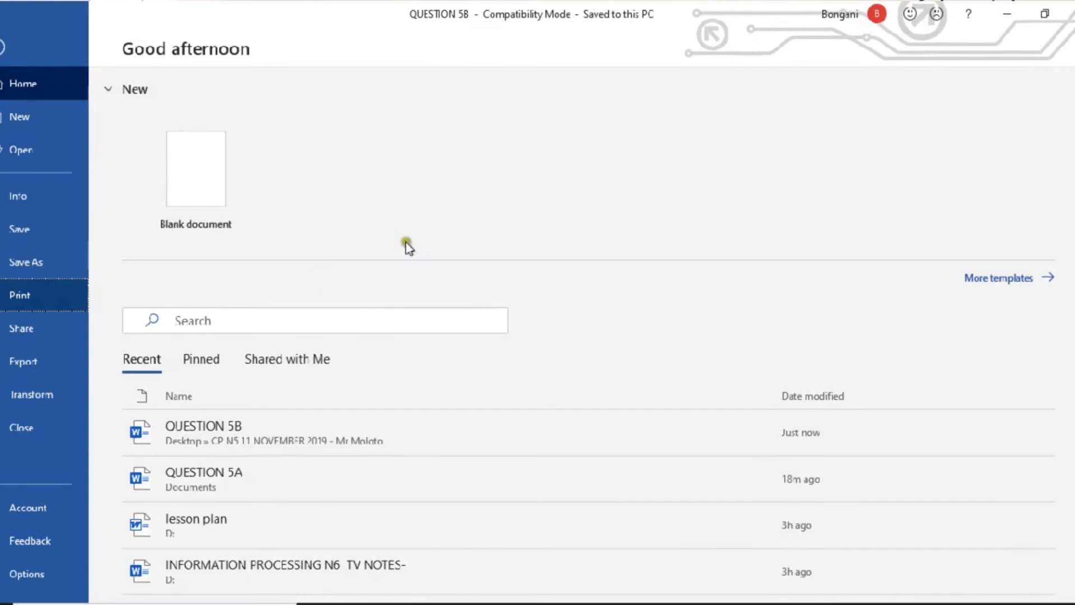
click(11, 305)
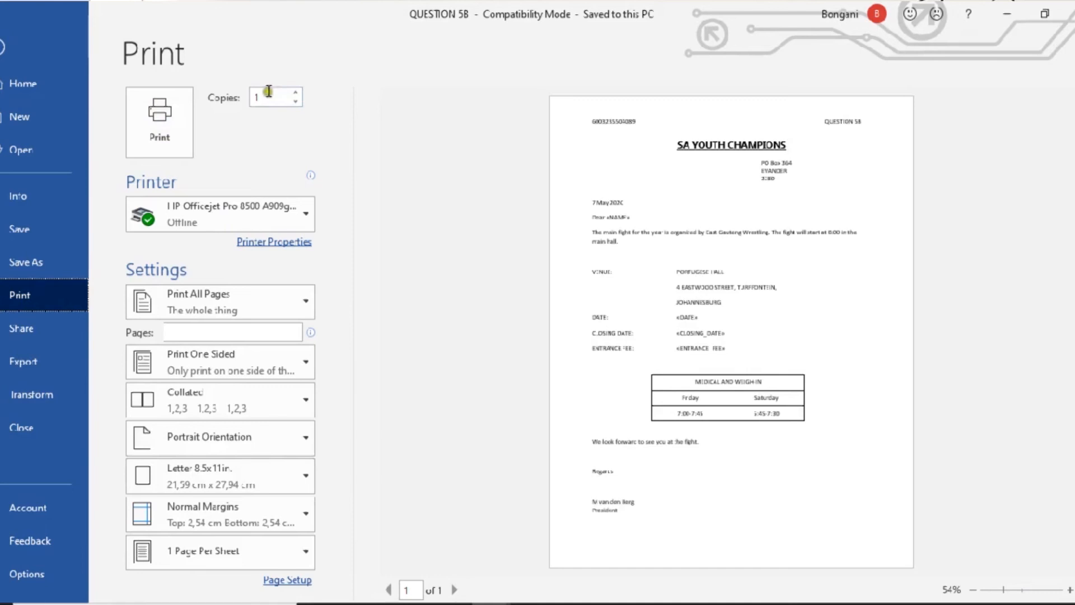
click(23, 42)
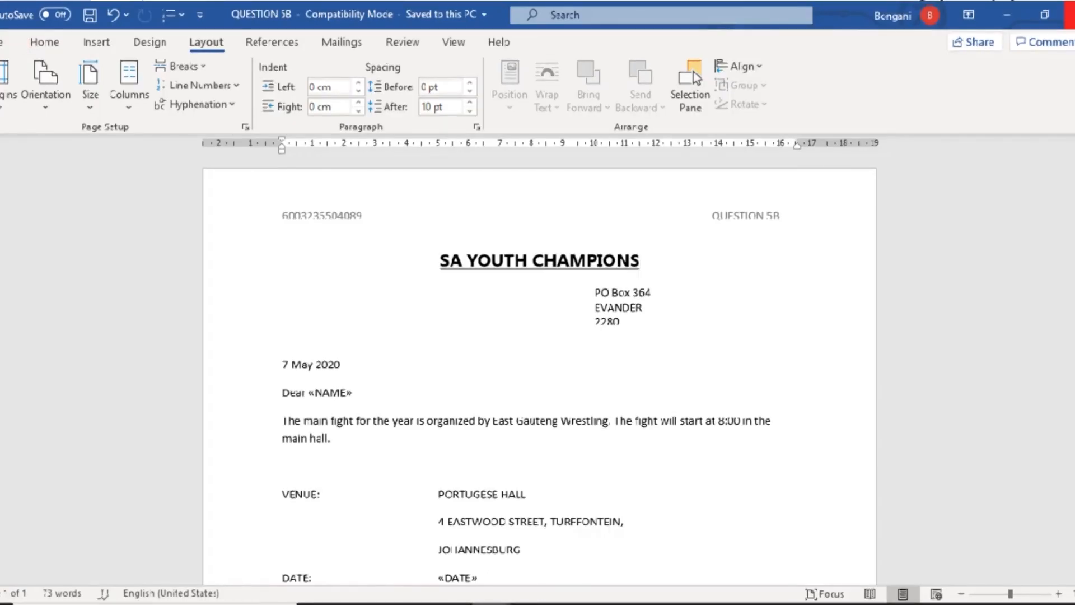
click(1069, 15)
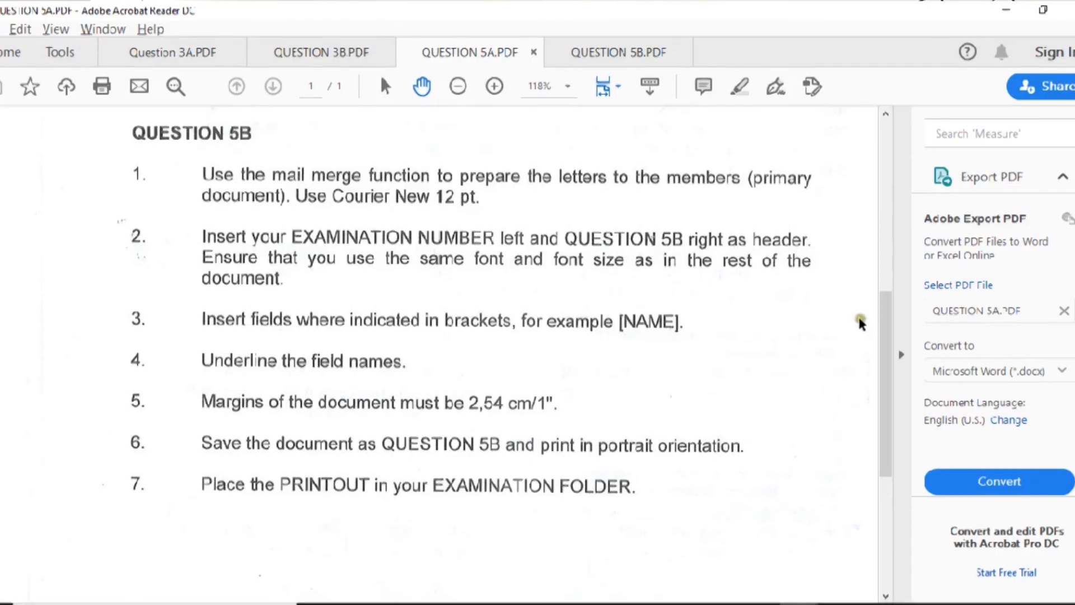
- Open QUESTION 5C.PDF from the exam files folder in File Explorer
drag(890, 368, 905, 499)
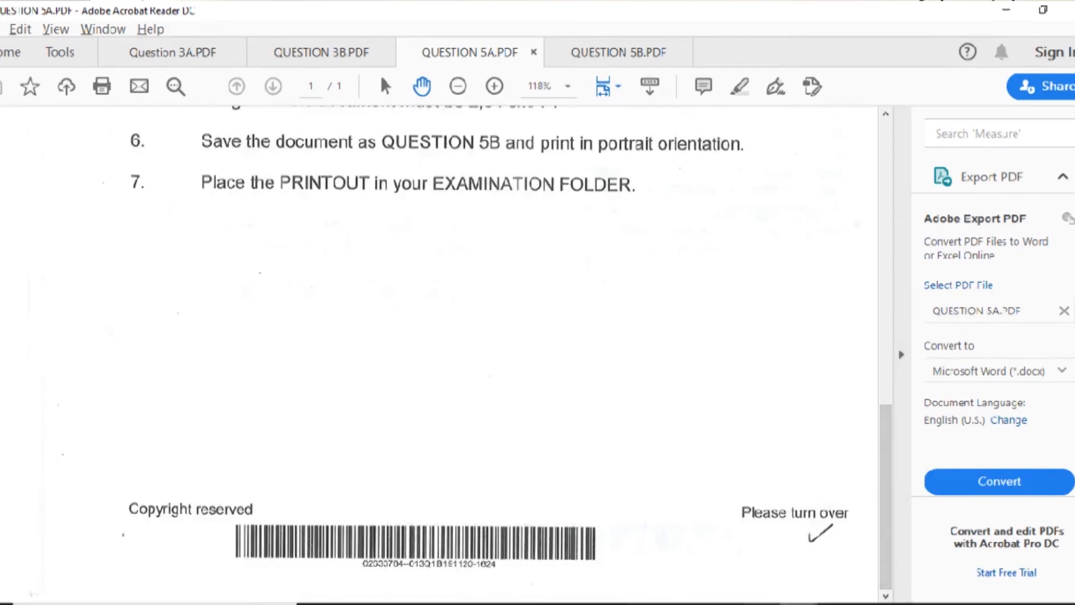
click(413, 603)
click(352, 563)
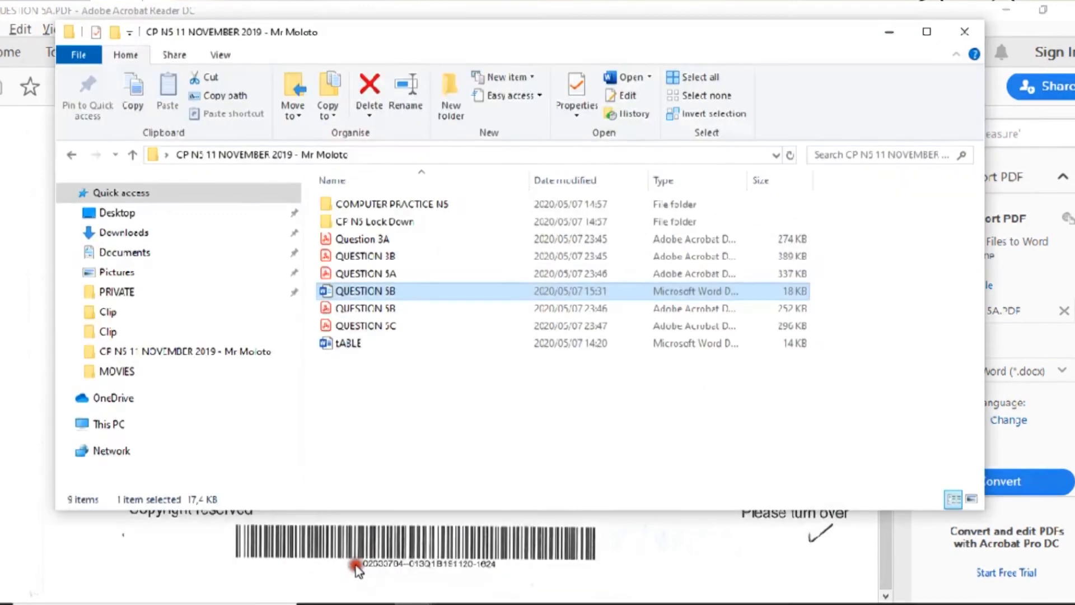
double_click(358, 326)
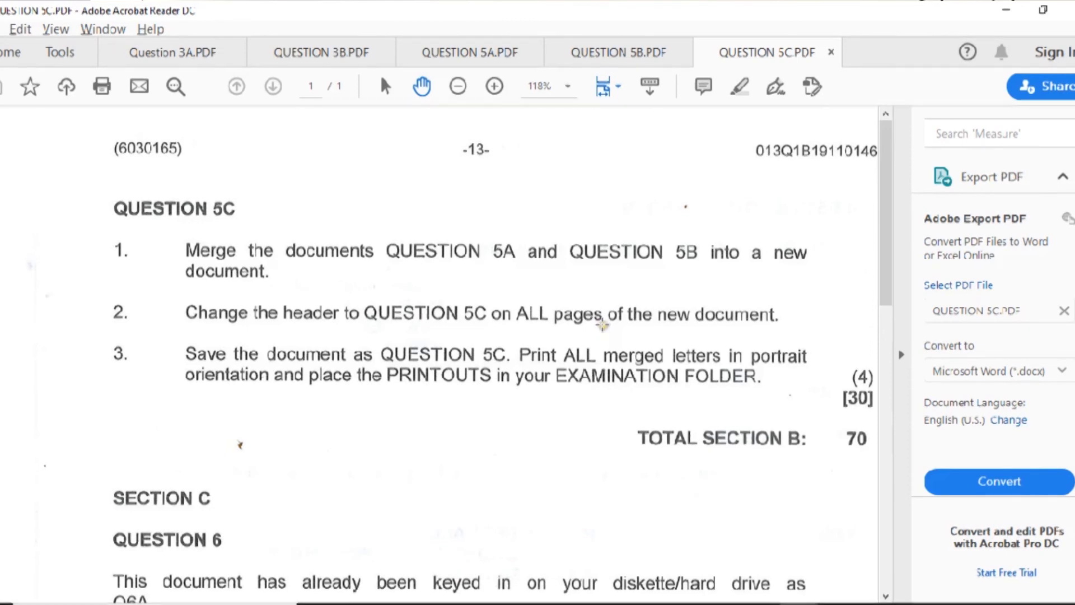
- Compare the QUESTION 5B and 5A papers, ending on the QUESTION 5C merge instructions
click(618, 52)
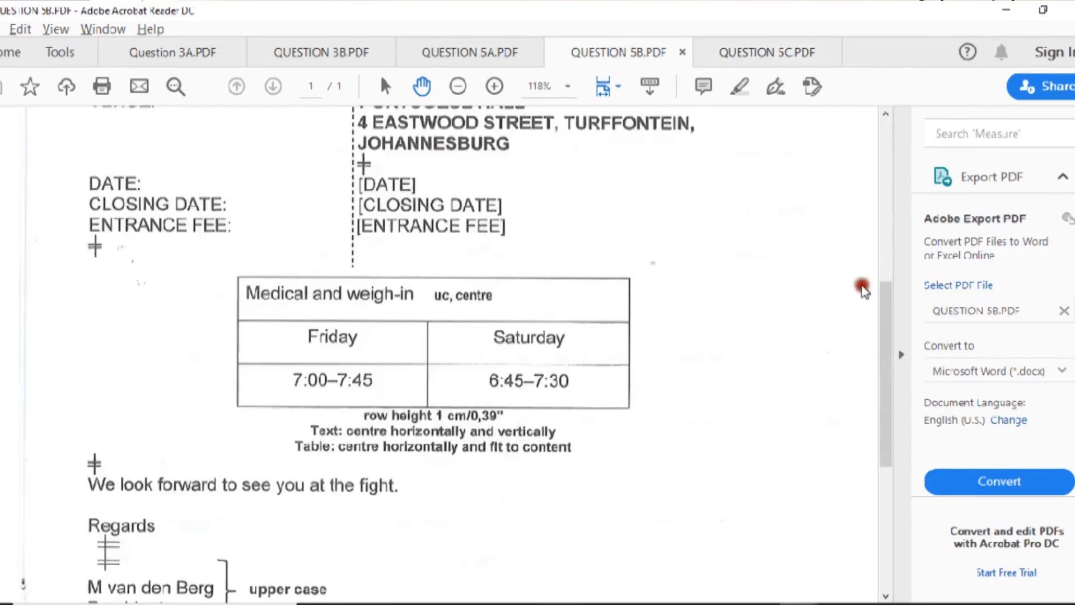
mouse_move(892, 365)
mouse_down()
mouse_move(894, 511)
mouse_move(874, 364)
mouse_up()
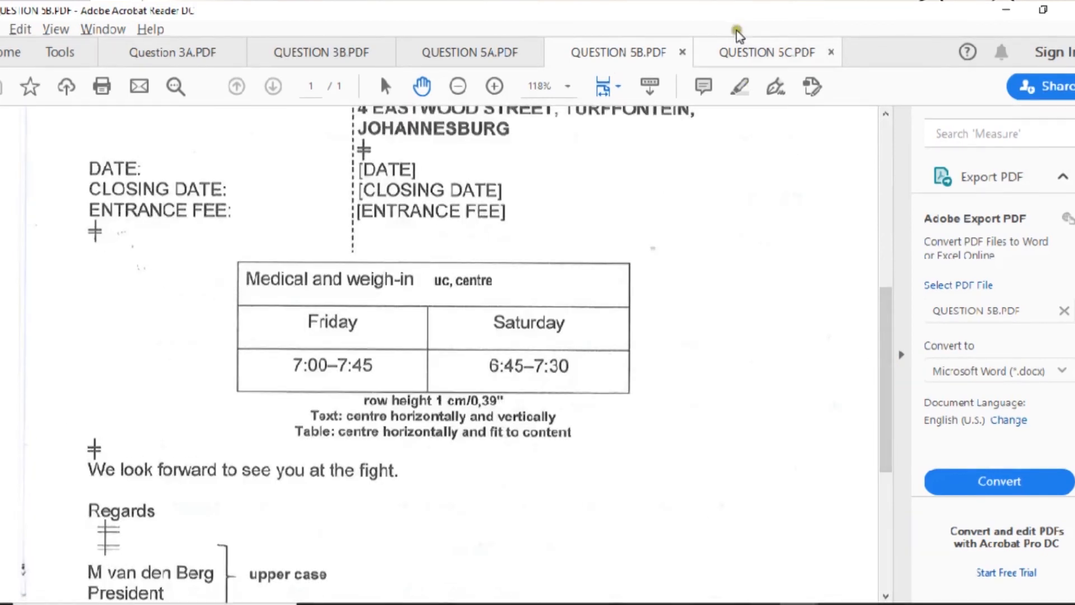
click(724, 51)
click(469, 52)
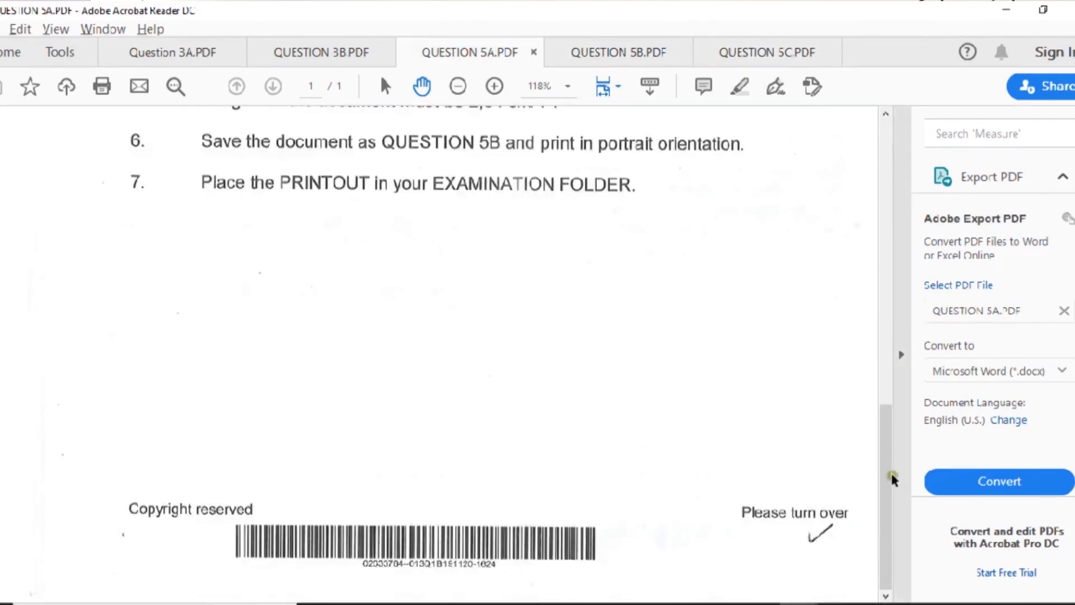
drag(896, 493, 864, 246)
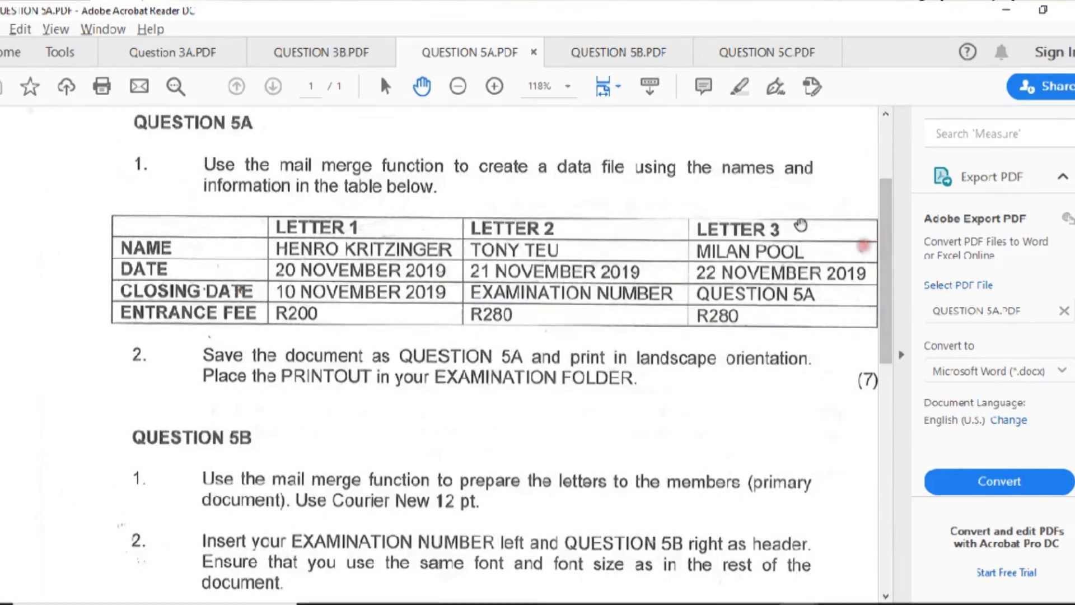
click(619, 52)
drag(901, 360, 880, 163)
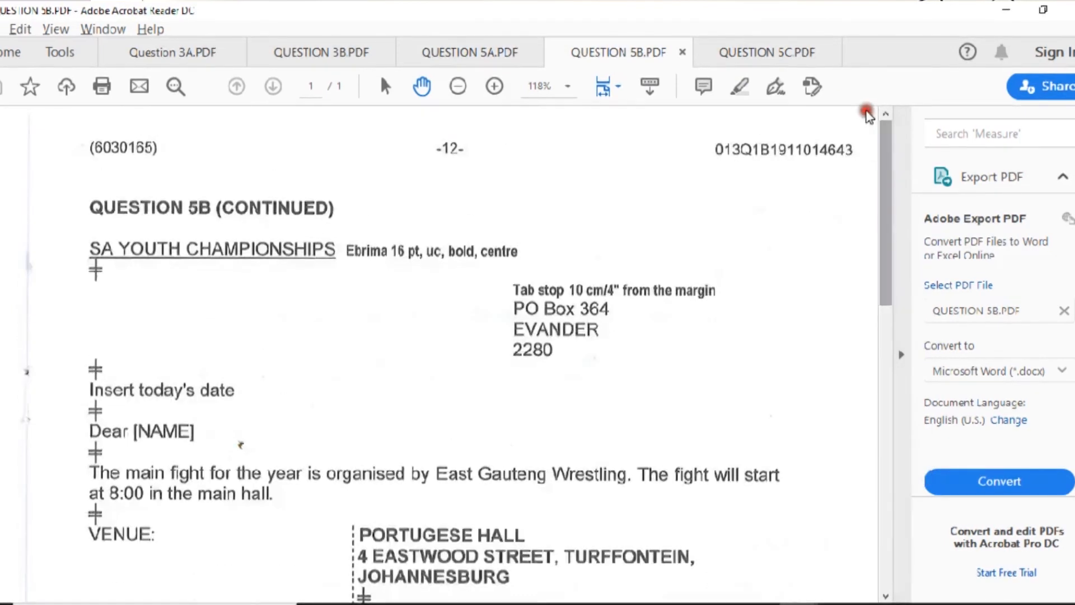
click(751, 52)
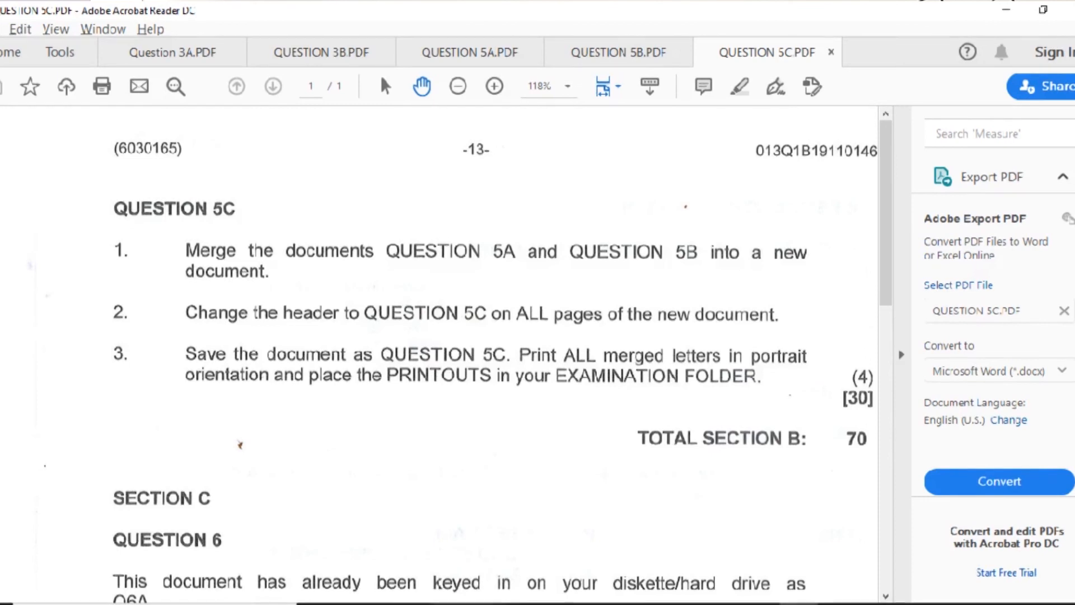
- Reopen QUESTION 5B from Word's Open list, accepting the SQL data prompt
mouse_move(491, 603)
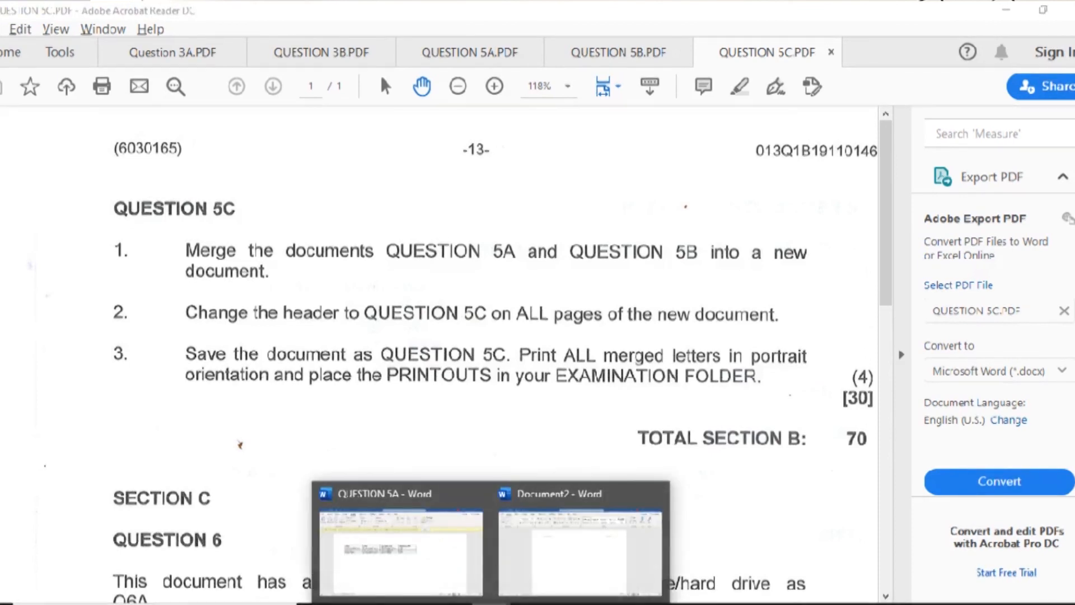
click(457, 551)
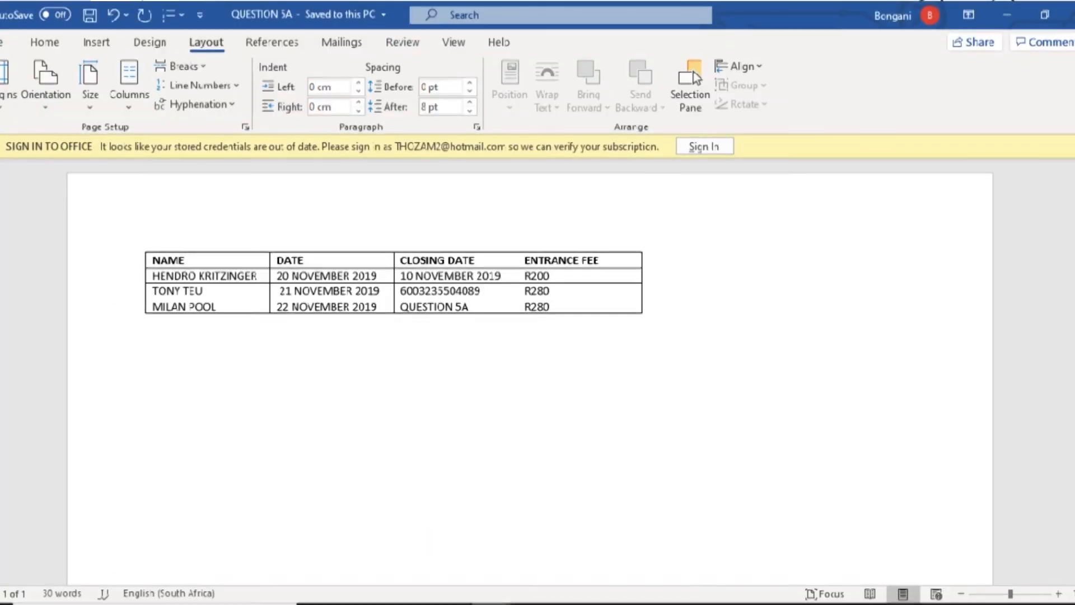
click(2, 42)
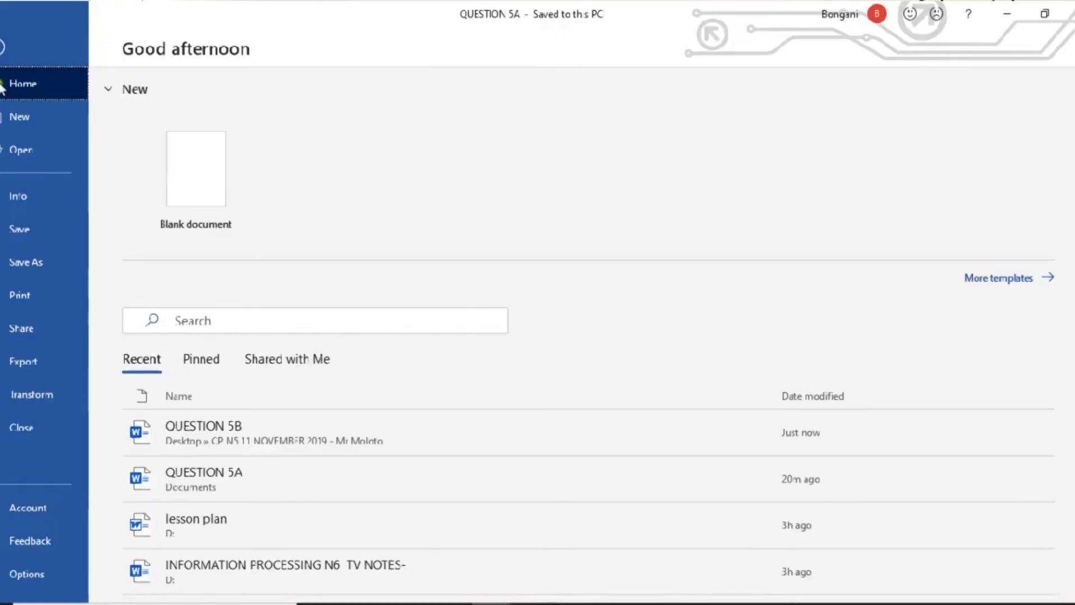
click(28, 146)
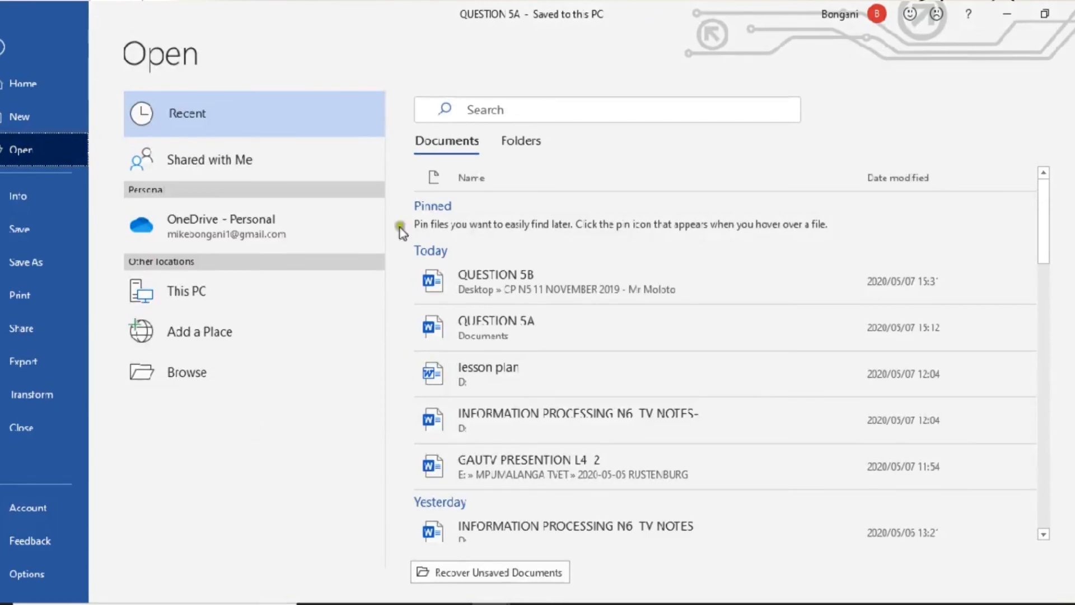
click(497, 281)
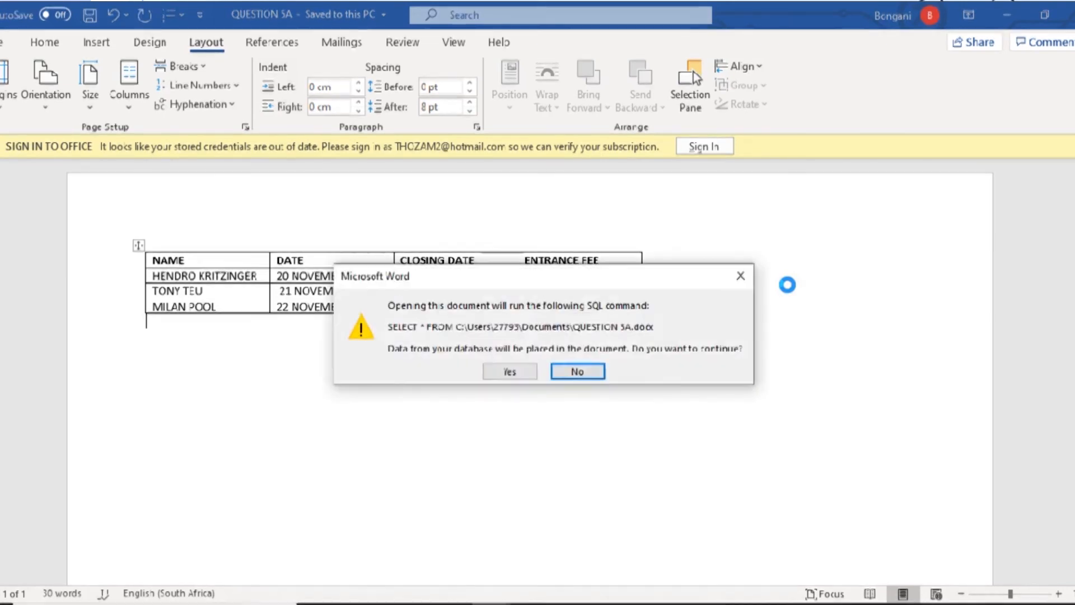
click(506, 371)
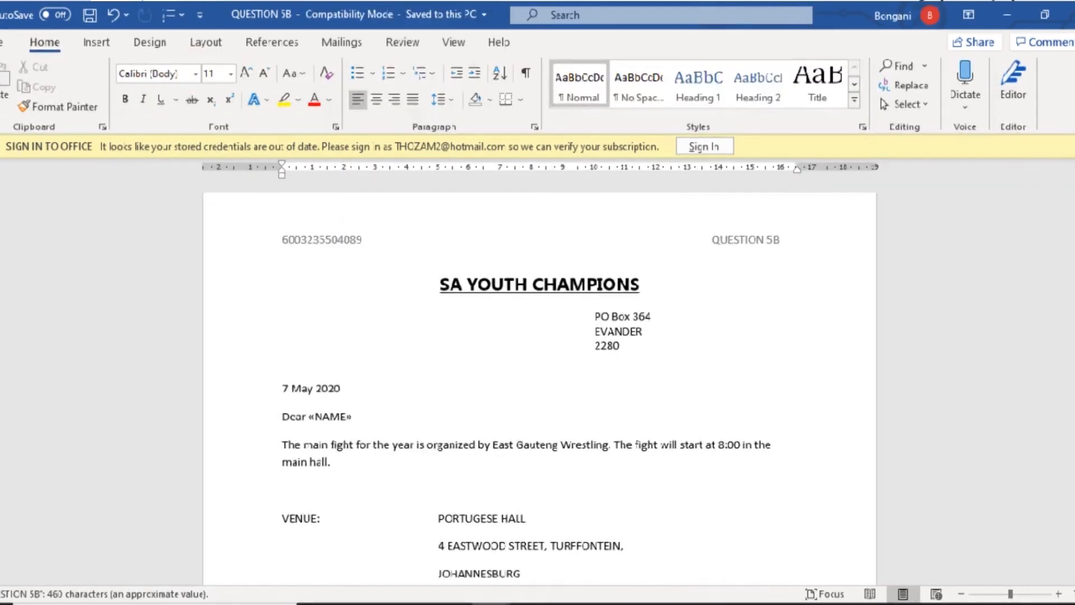
click(1068, 147)
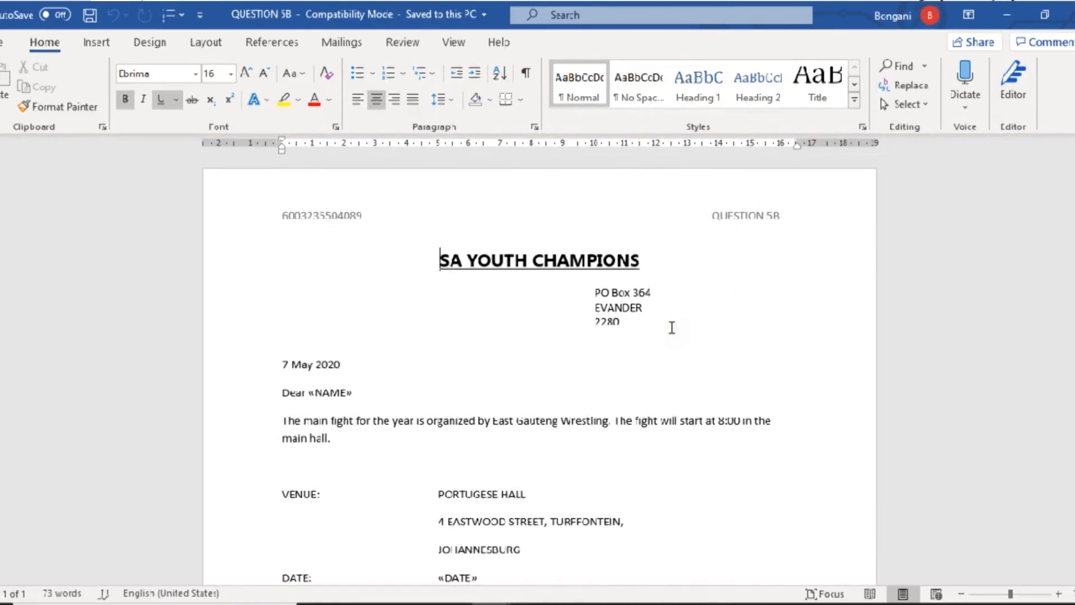
- Change the right-hand header text from QUESTION 5B to QUESTION 5C
double_click(779, 217)
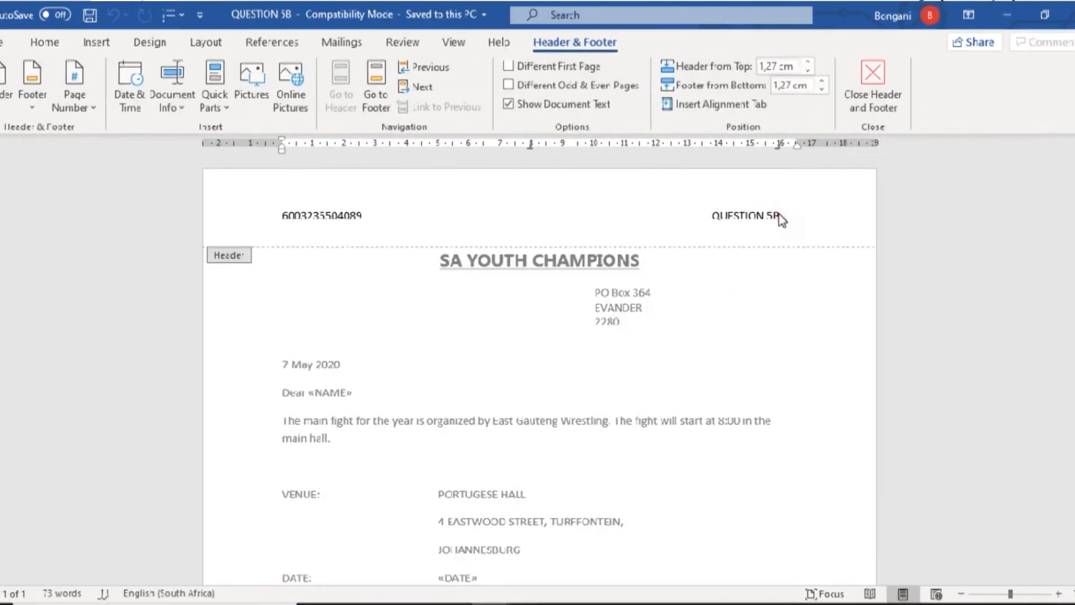
key(BackSpace)
text(C)
key(Escape)
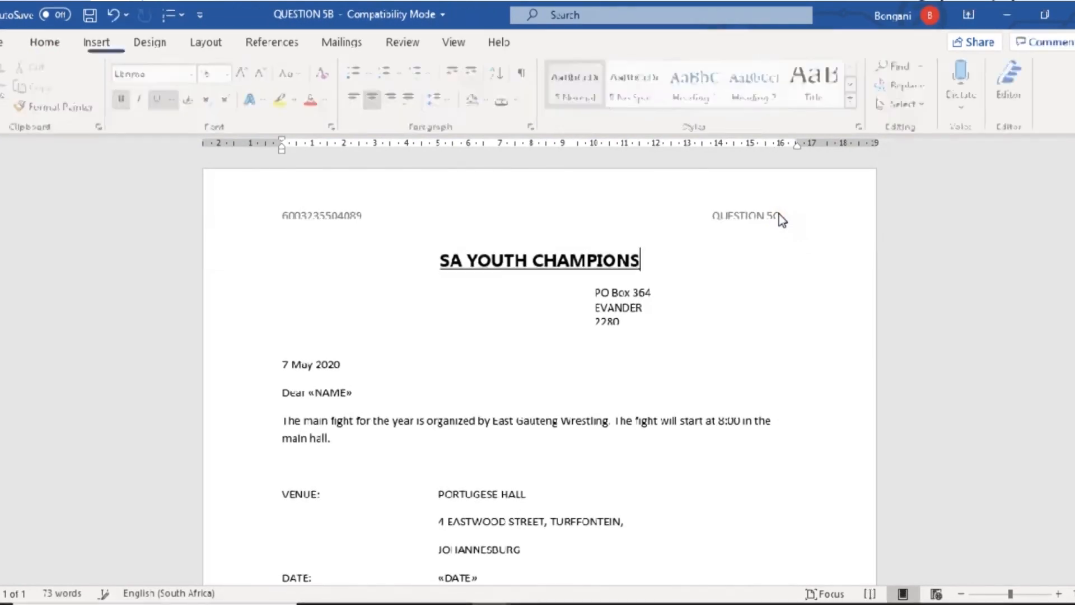
- Turn on Preview Results and step through records 2 and 3, then switch to QUESTION 5A
click(337, 44)
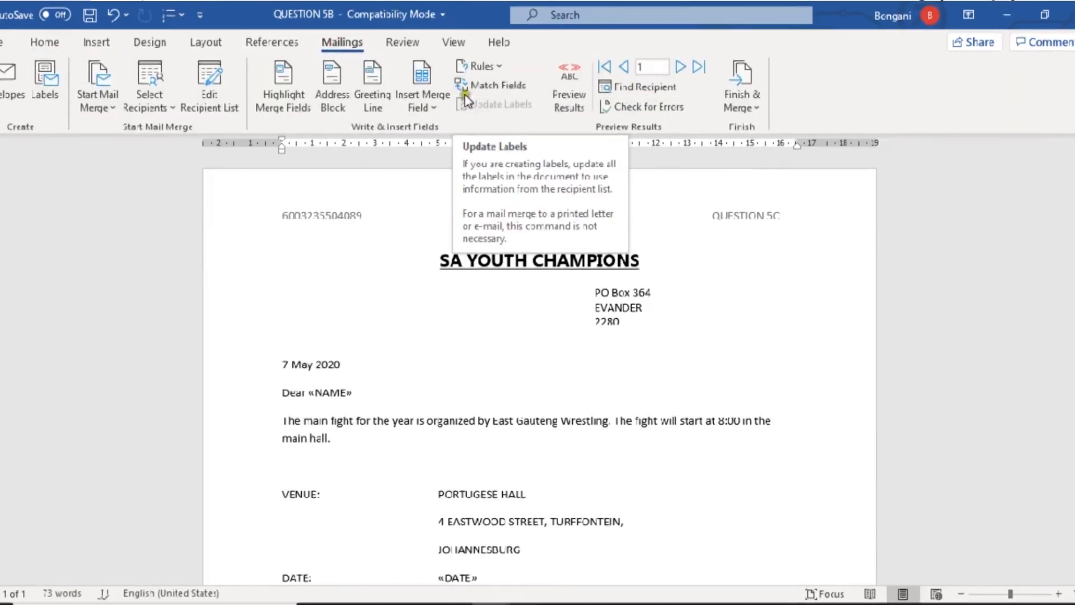
click(579, 113)
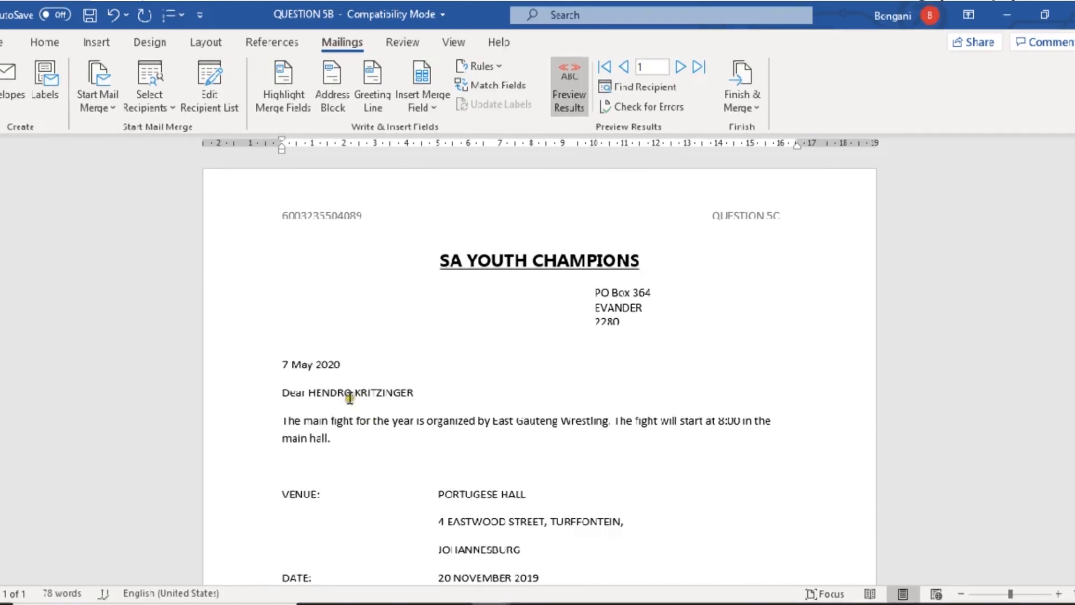
click(682, 68)
click(681, 67)
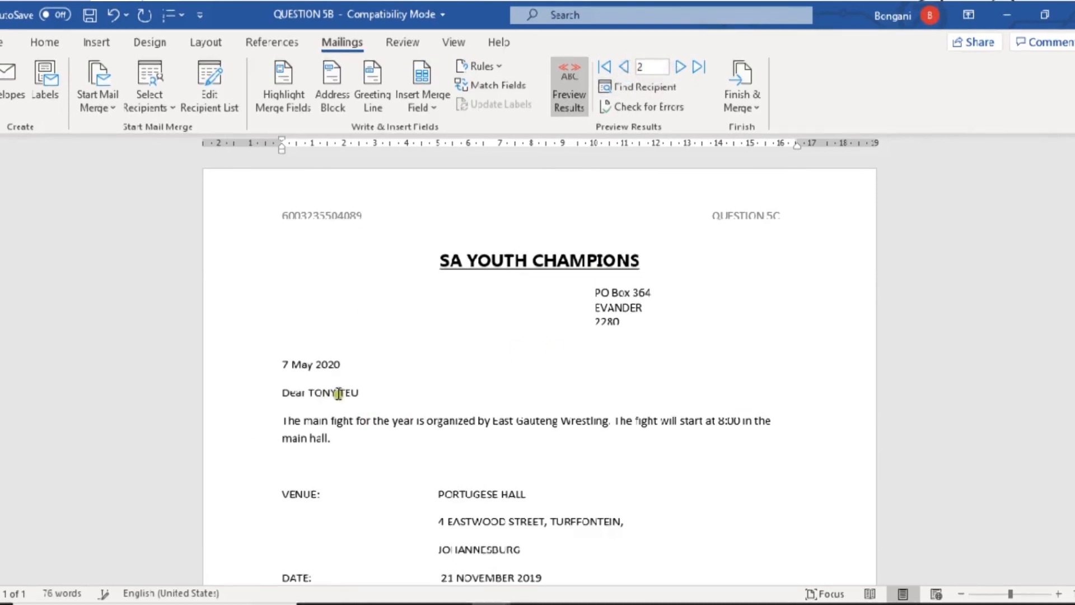
drag(364, 390, 310, 392)
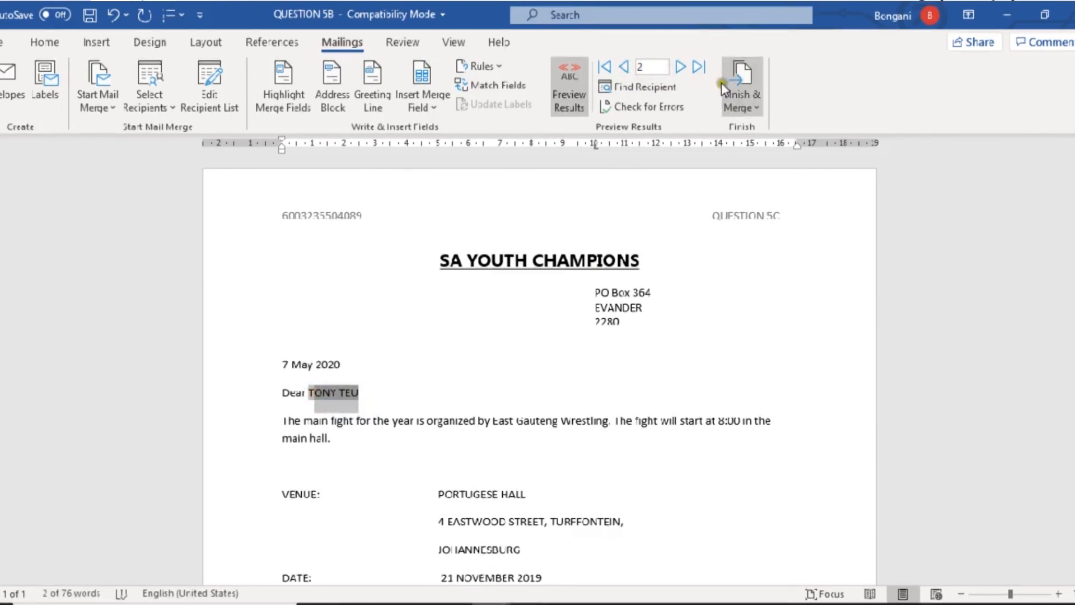
click(680, 67)
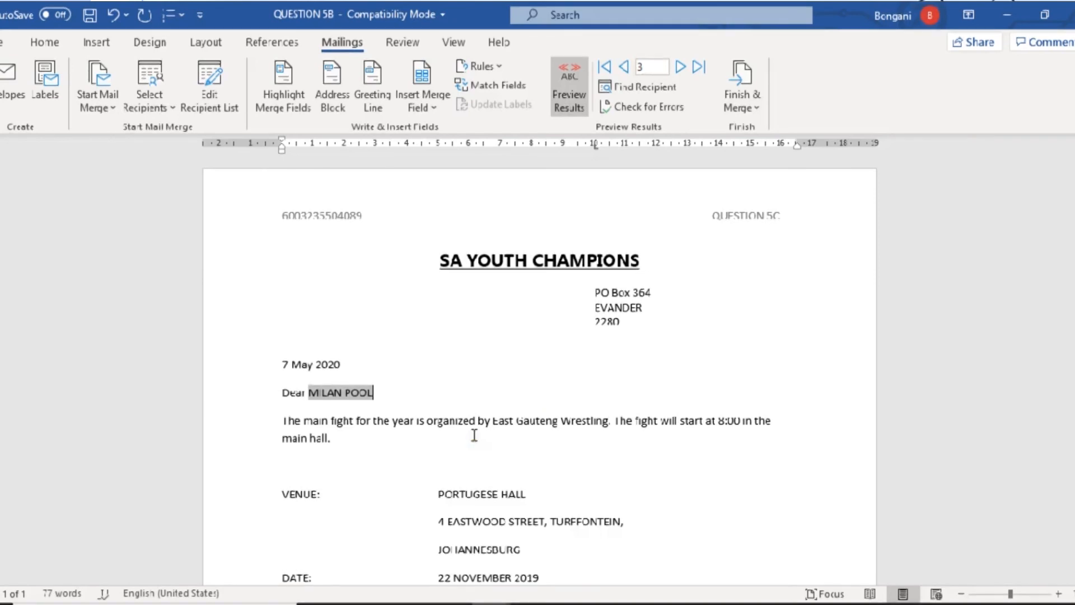
key(alt+Tab)
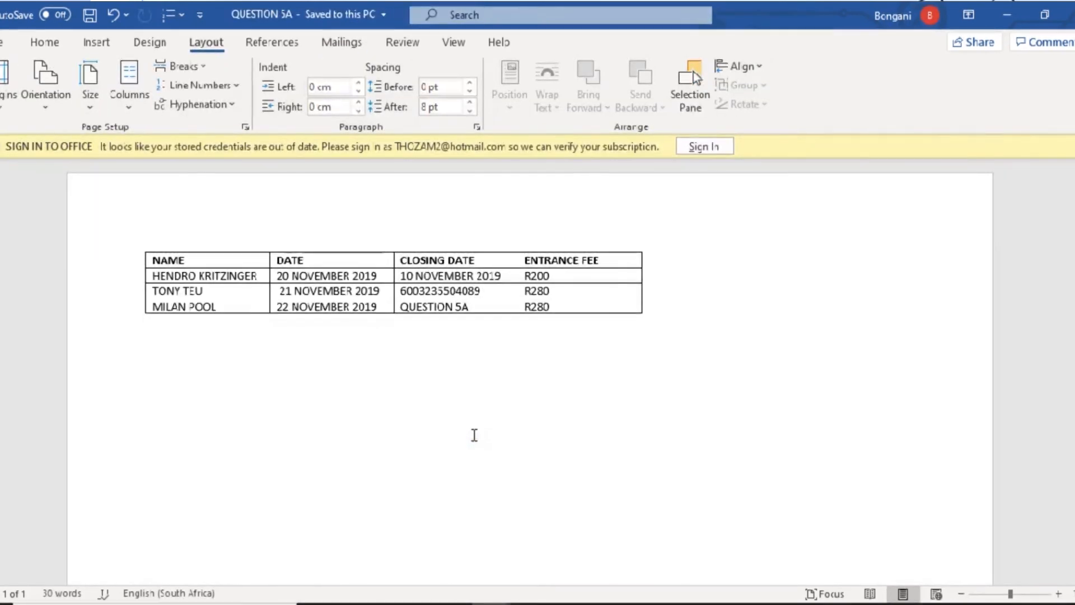
- Glance at QUESTION 5C.PDF, minimise Acrobat, and bring the QUESTION 5B letter forward
key(alt+Tab)
key(Tab)
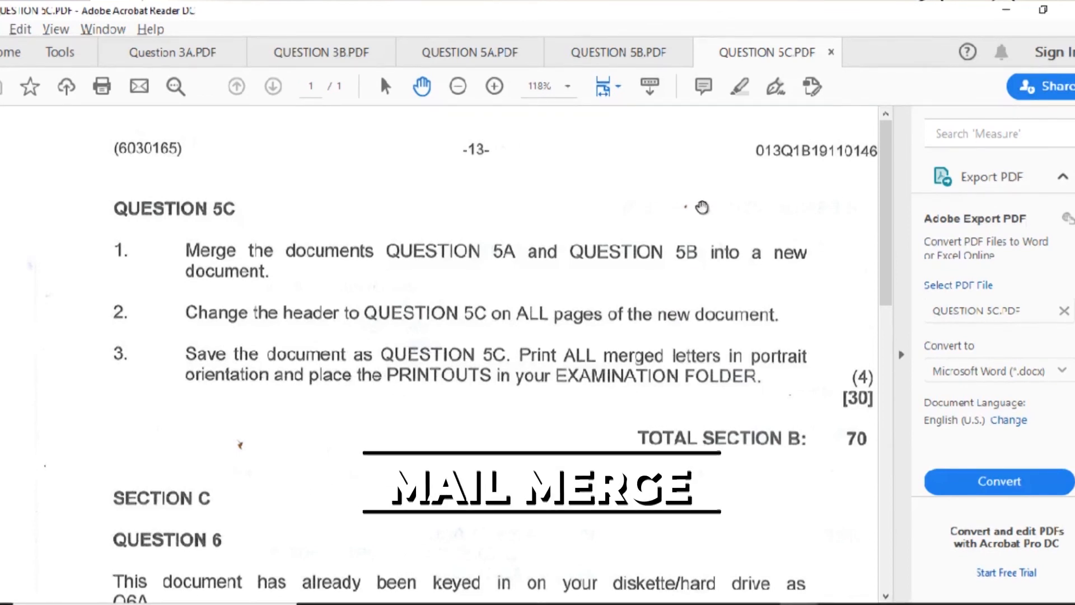
click(1007, 11)
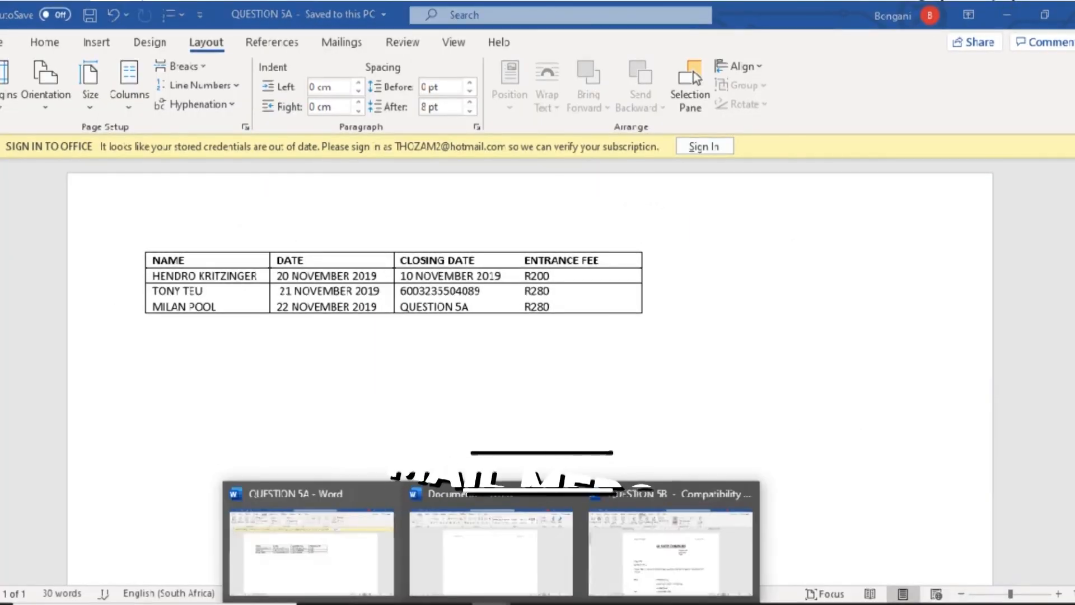
click(614, 549)
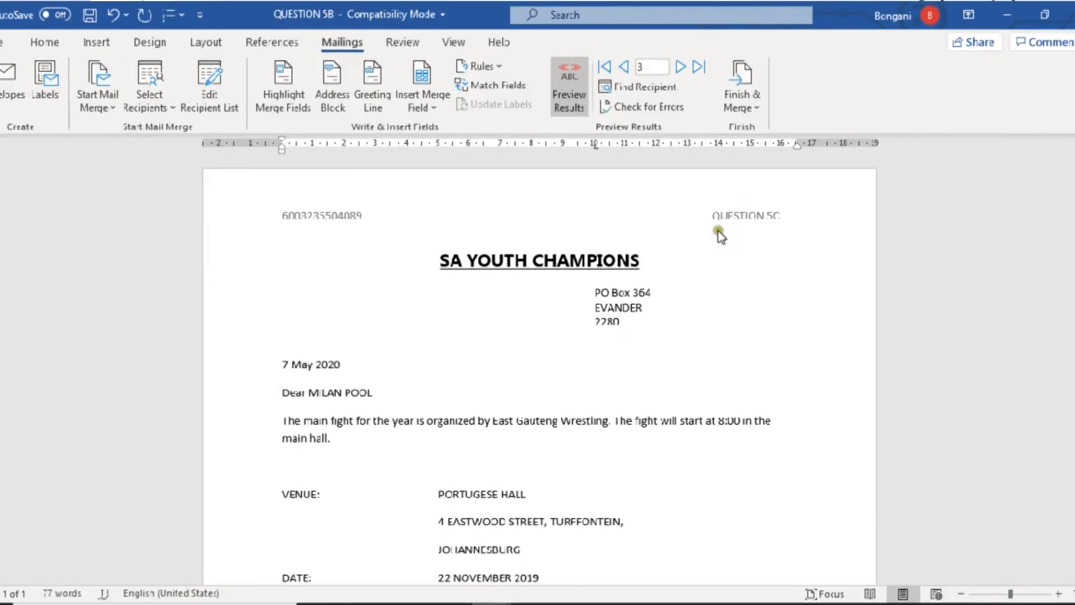
- Print all merged records to the HP Officejet Pro 8500 via Finish & Merge
click(742, 104)
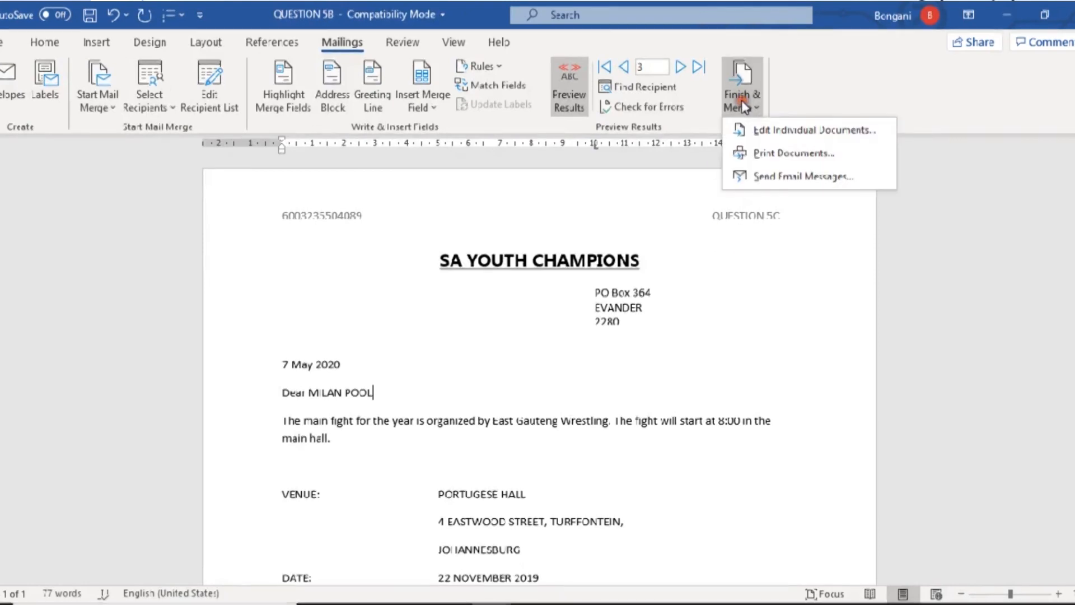
click(769, 154)
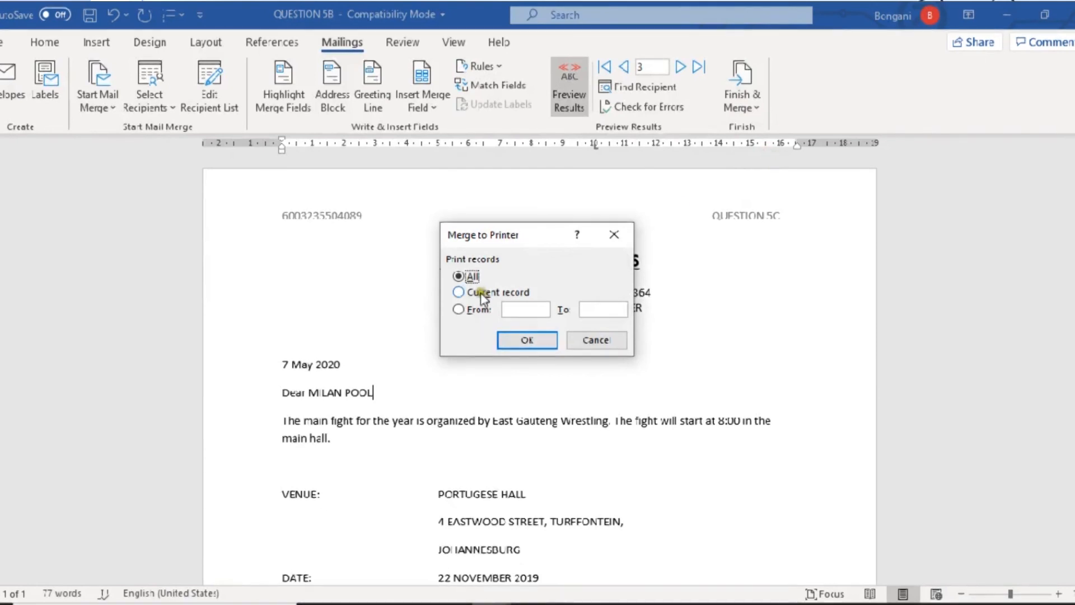
click(513, 339)
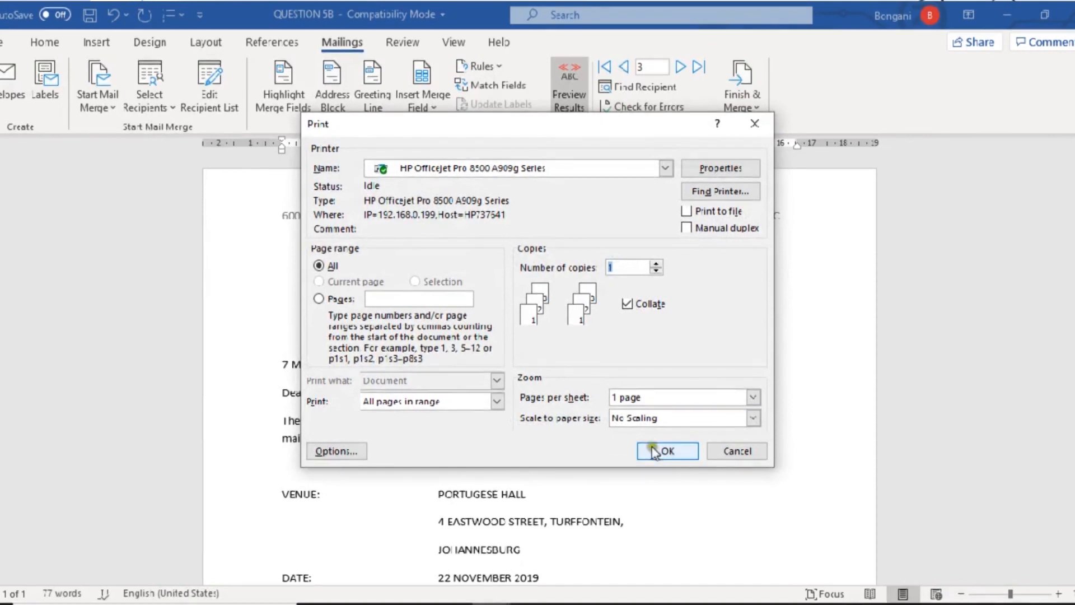
click(654, 452)
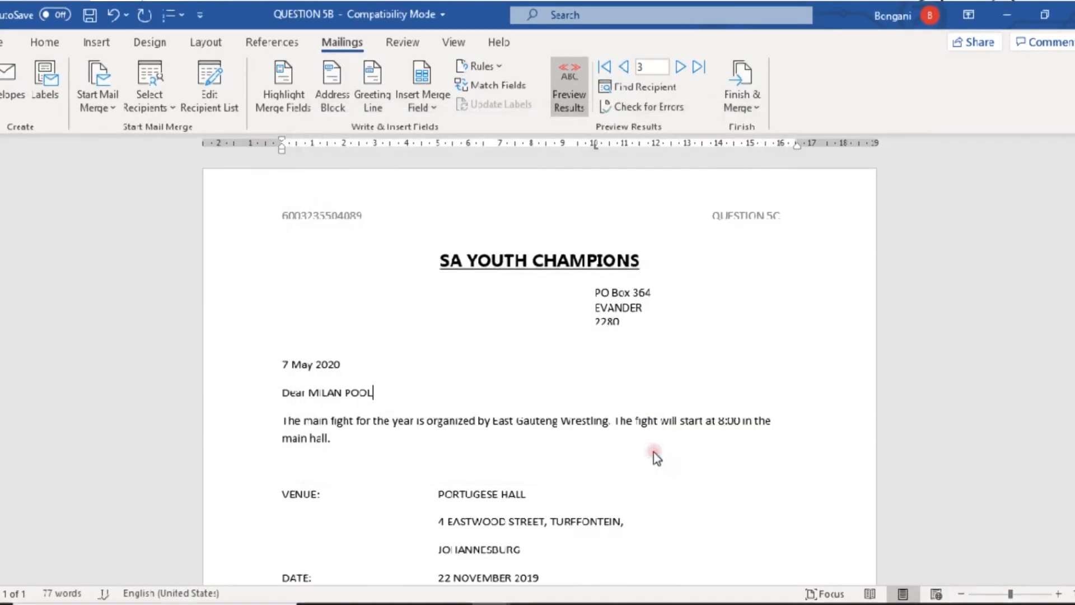